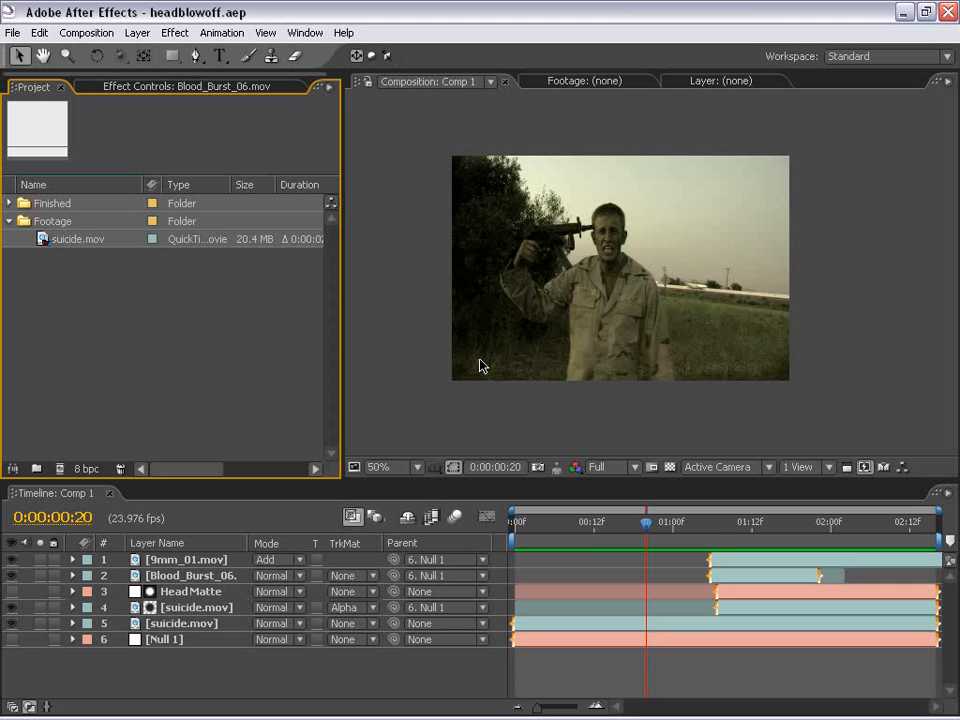
# Step: Preview the finished Comp 1 at 100% in an enlarged composition viewer
pyautogui.press('`')
pyautogui.scroll(1, 622, 312)
pyautogui.press('KP_0')
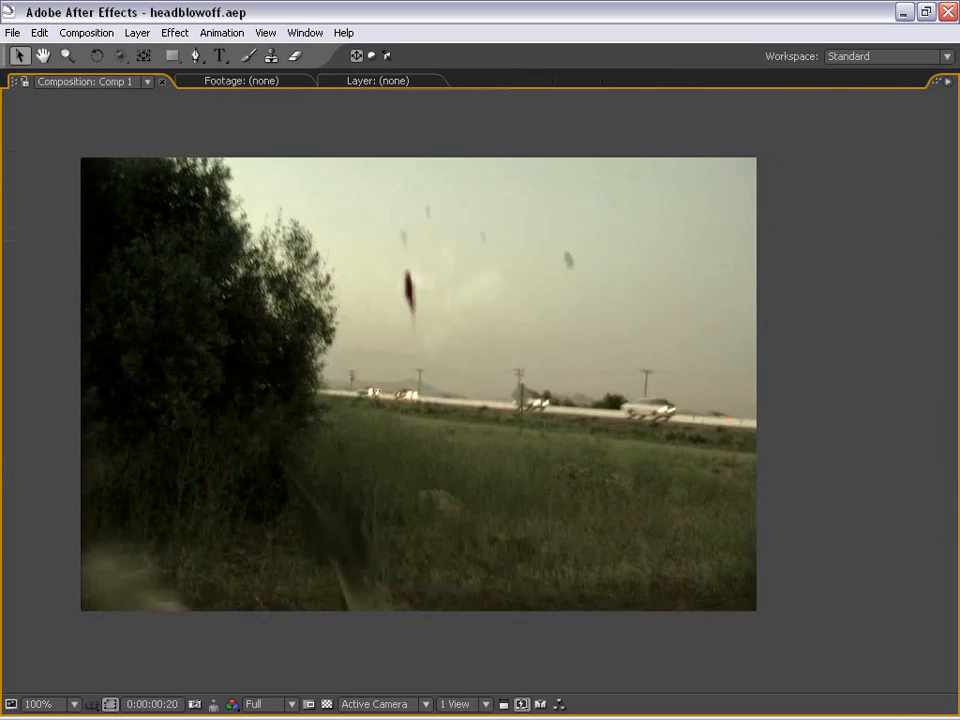
pyautogui.press('`')
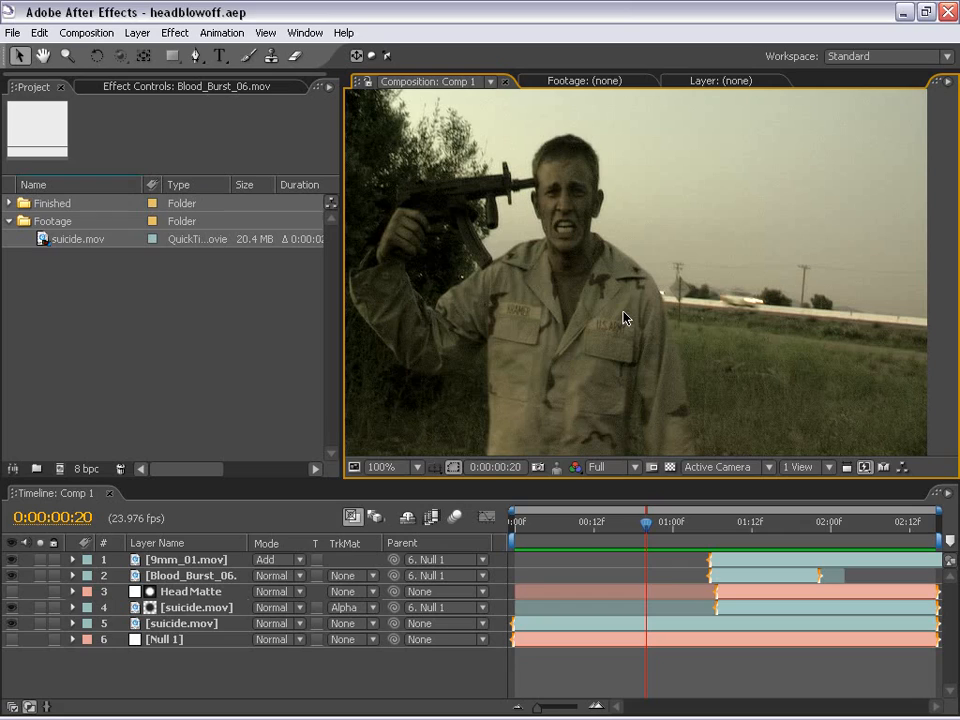
# Step: Play the source clip suicide.mov from the Footage folder and close its player
pyautogui.doubleClick(40, 240)
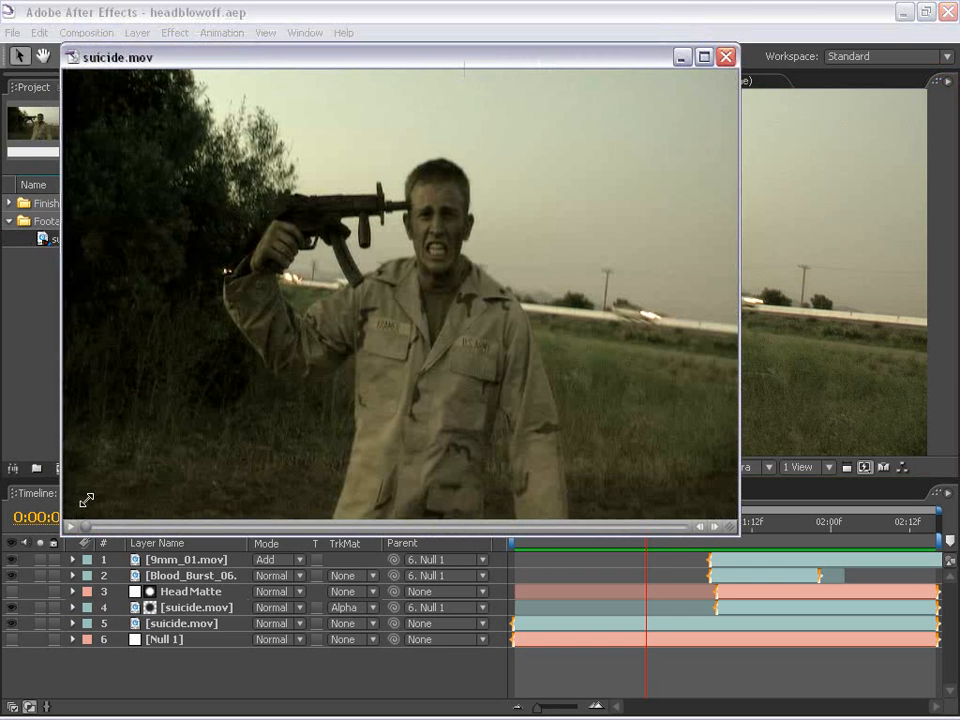
pyautogui.click(70, 527)
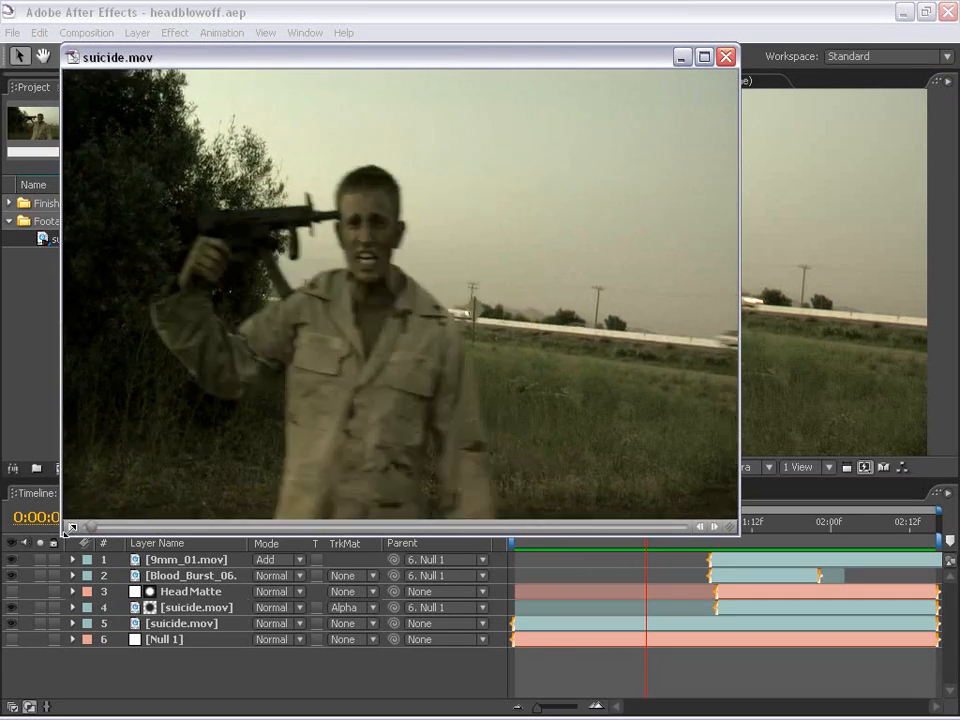
pyautogui.click(726, 57)
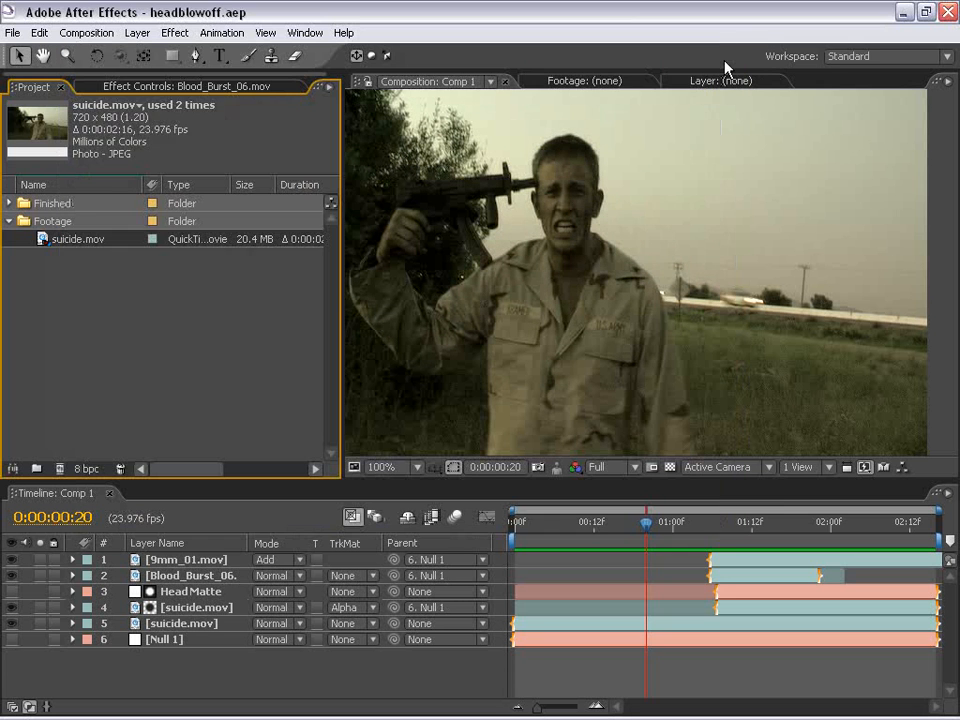
# Step: Create a new composition from suicide.mov, scrub through it and return to the first frame
pyautogui.moveTo(42, 242); pyautogui.dragTo(59, 468)
pyautogui.scroll(-1, 477, 336)
pyautogui.click(530, 594)
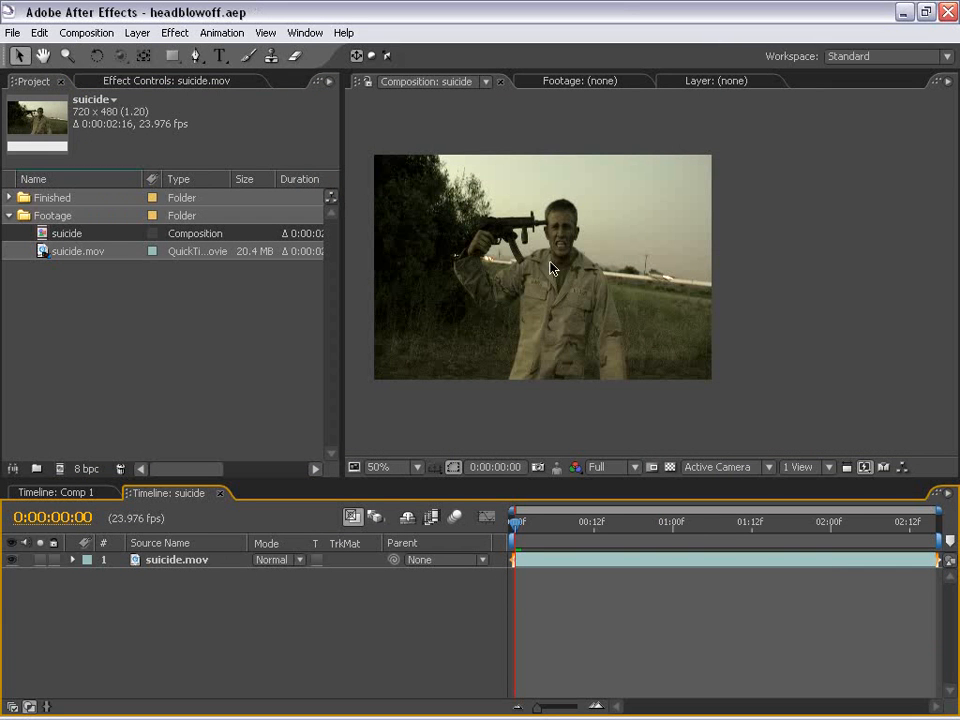
pyautogui.moveTo(521, 512); pyautogui.dragTo(614, 555)
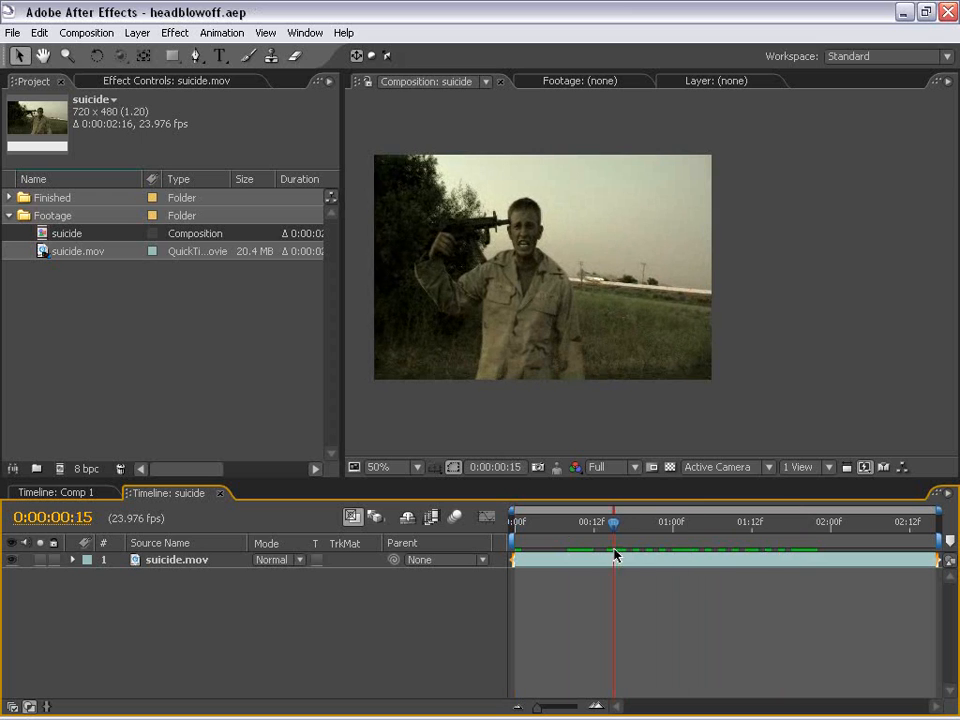
pyautogui.moveTo(610, 606); pyautogui.dragTo(500, 315)
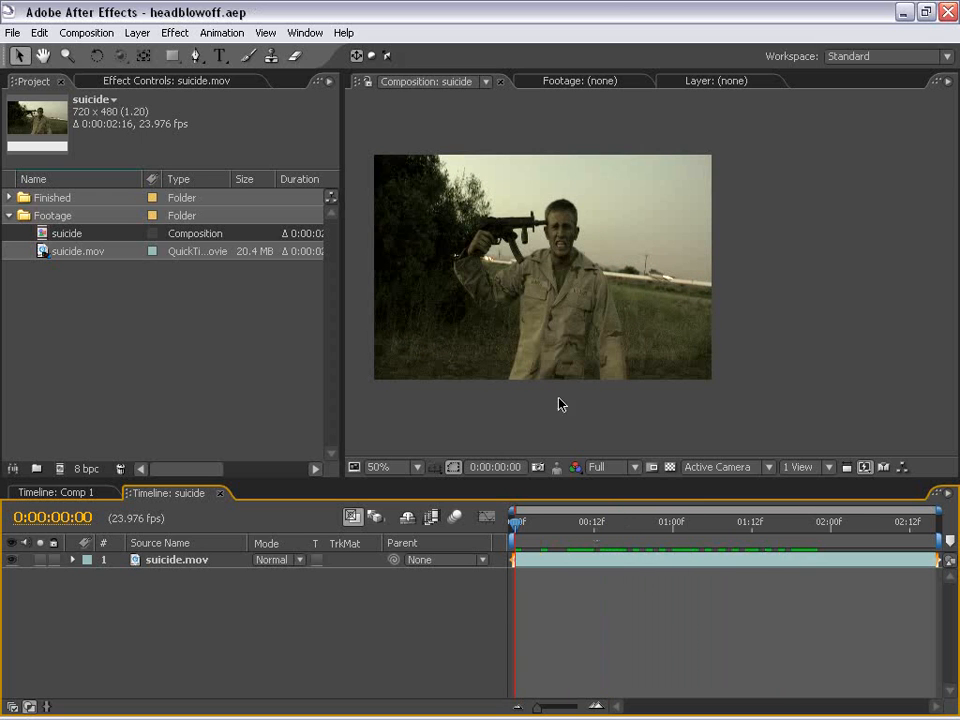
pyautogui.click(480, 224)
pyautogui.moveTo(441, 339); pyautogui.dragTo(473, 347)
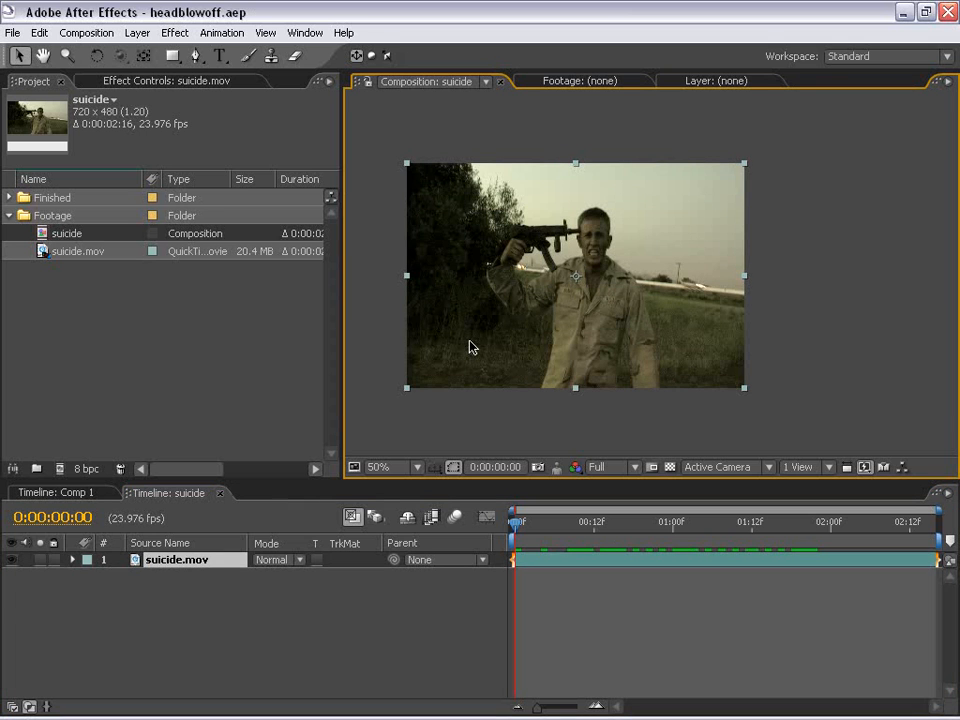
pyautogui.click(481, 415)
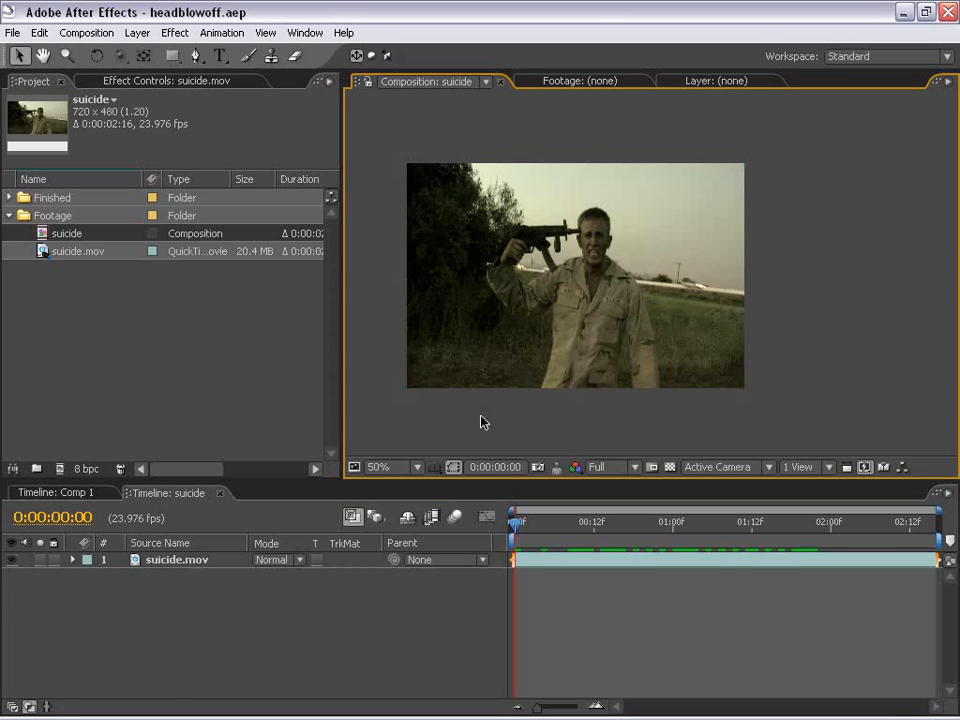
pyautogui.press('`')
pyautogui.scroll(1, 521, 385)
pyautogui.moveTo(347, 434); pyautogui.dragTo(424, 432)
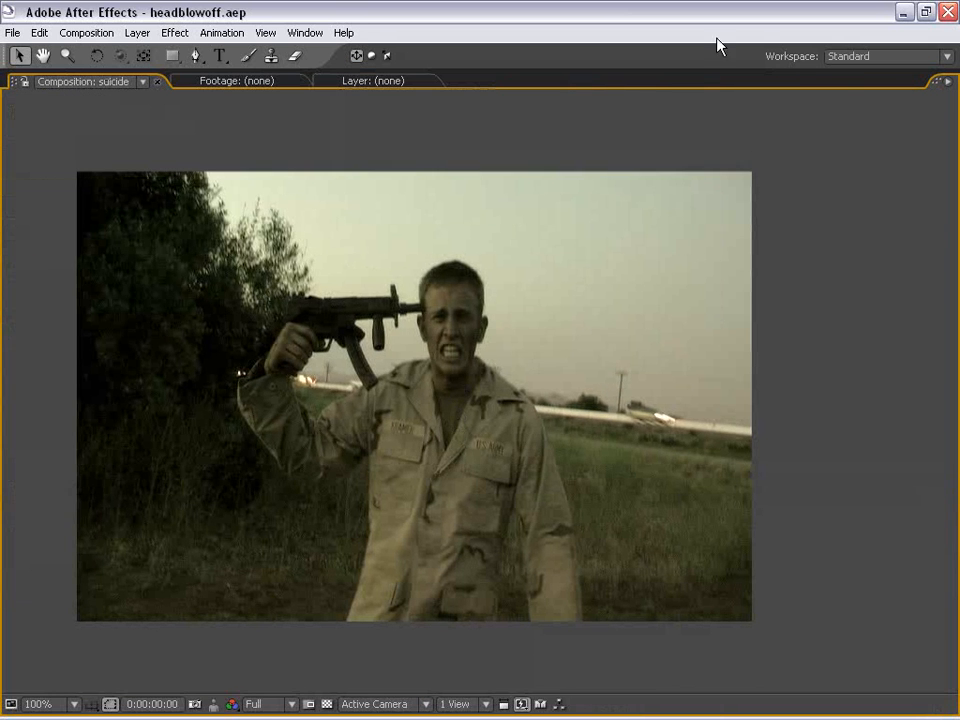
# Step: Switch to the Motion Tracking workspace and widen the composition viewer
pyautogui.click(858, 57)
pyautogui.click(868, 139)
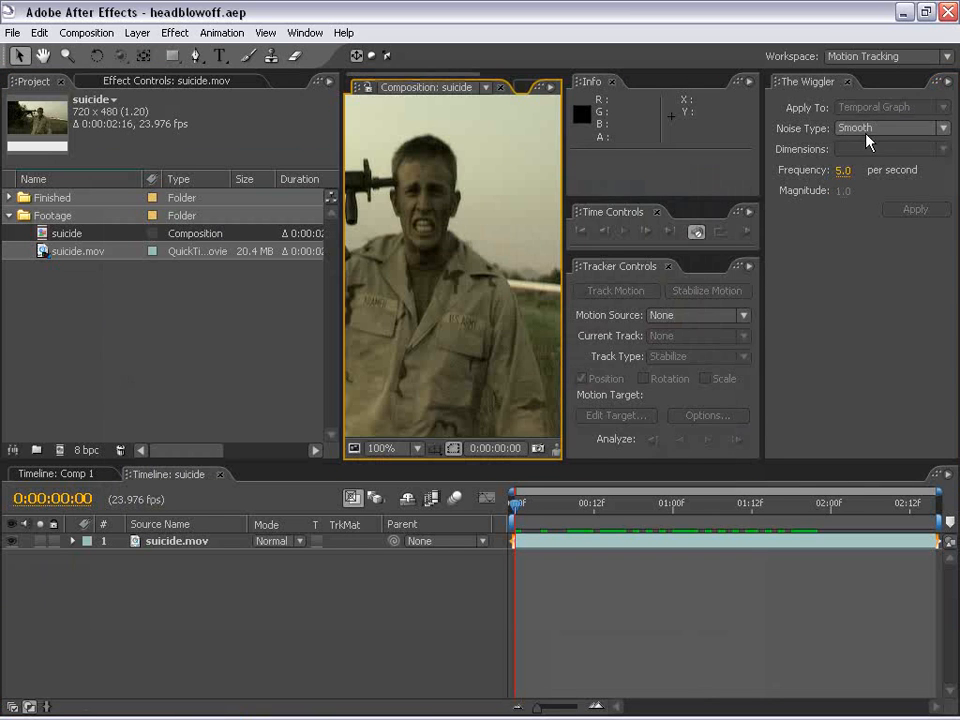
pyautogui.moveTo(566, 210); pyautogui.dragTo(679, 212)
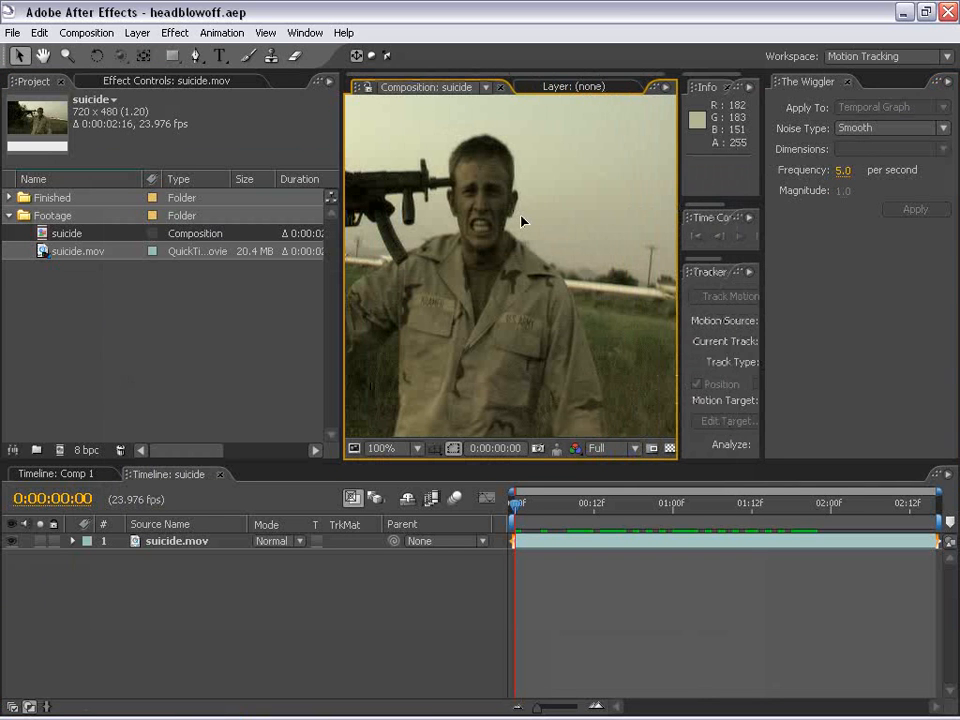
# Step: Start a Track Motion tracker on the suicide.mov layer and enable rotation in addition to position
pyautogui.click(636, 260)
pyautogui.moveTo(672, 281); pyautogui.dragTo(522, 262)
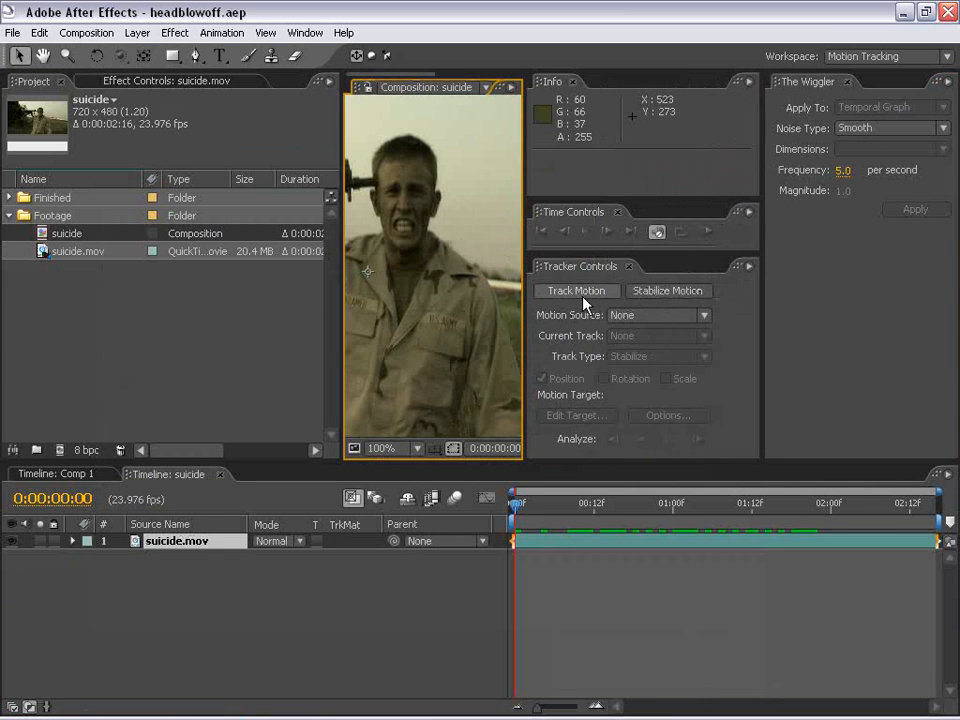
pyautogui.click(577, 292)
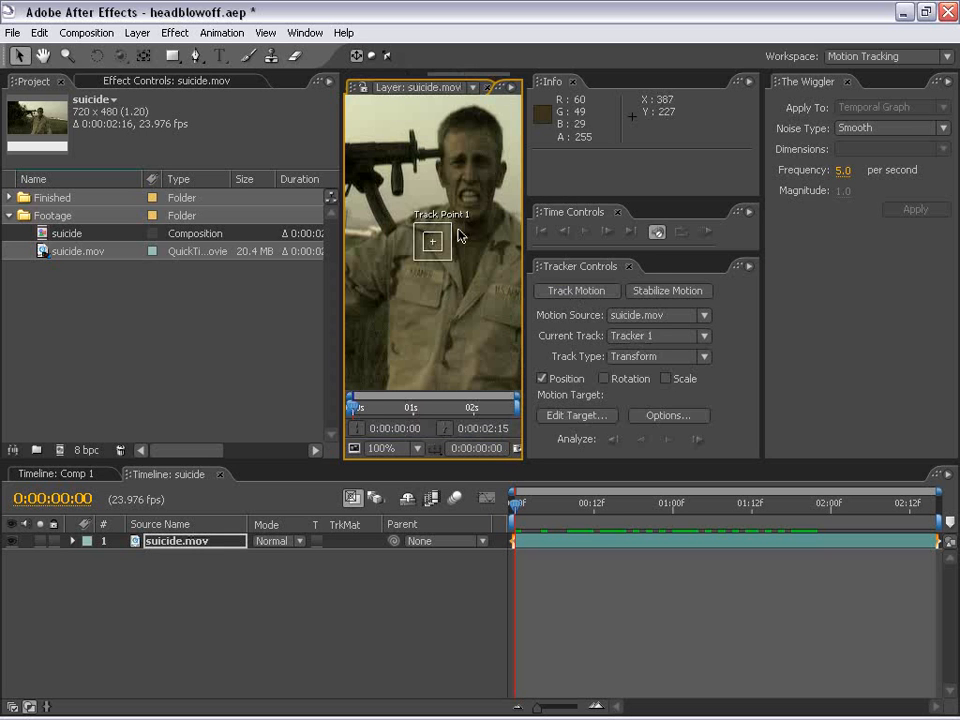
pyautogui.click(604, 379)
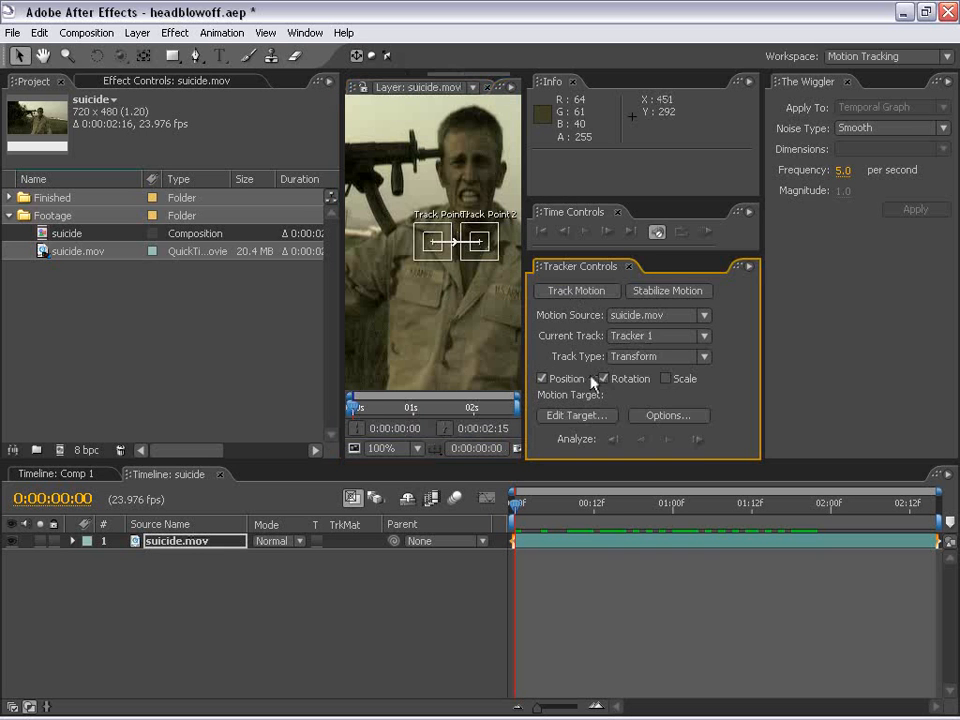
# Step: Play the clip in an enlarged layer viewer to look for features suitable for tracking
pyautogui.press('`')
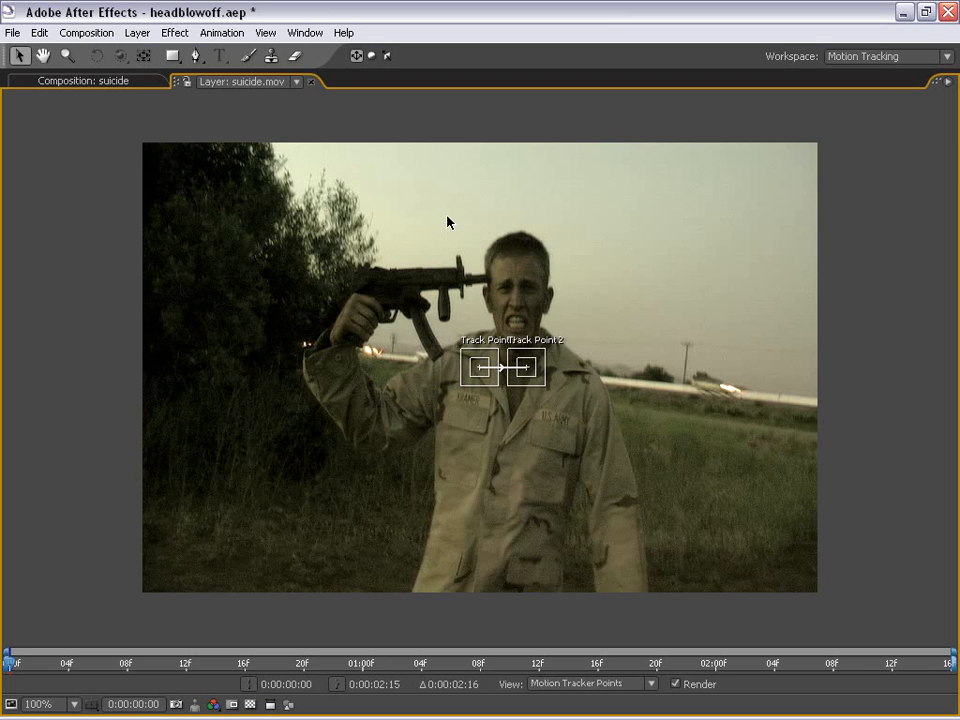
pyautogui.moveTo(591, 306); pyautogui.dragTo(576, 289)
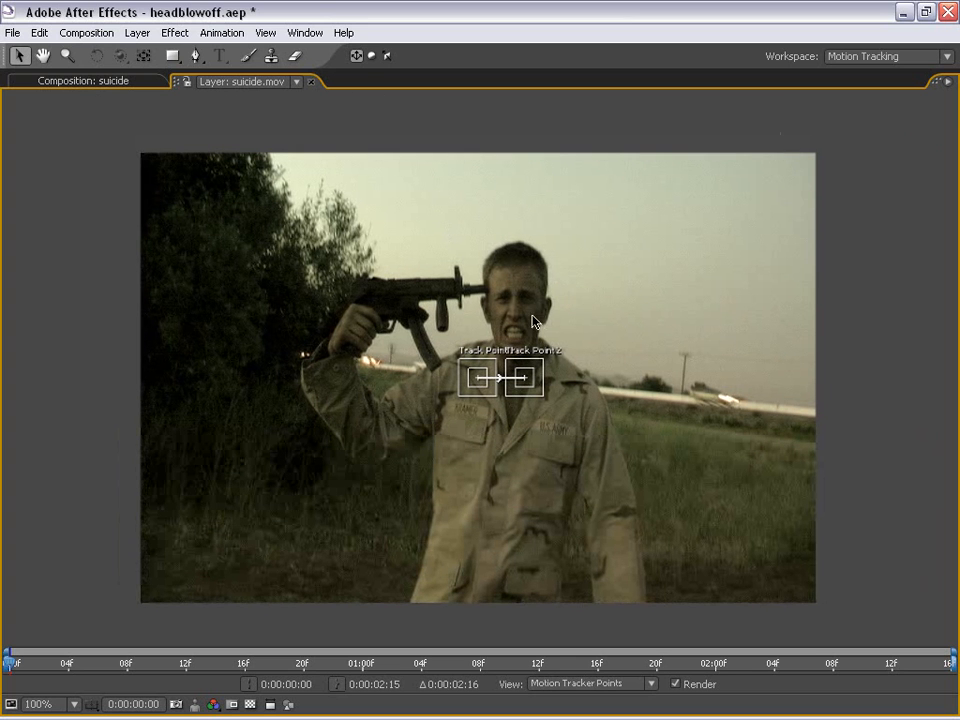
pyautogui.moveTo(529, 376); pyautogui.dragTo(526, 347)
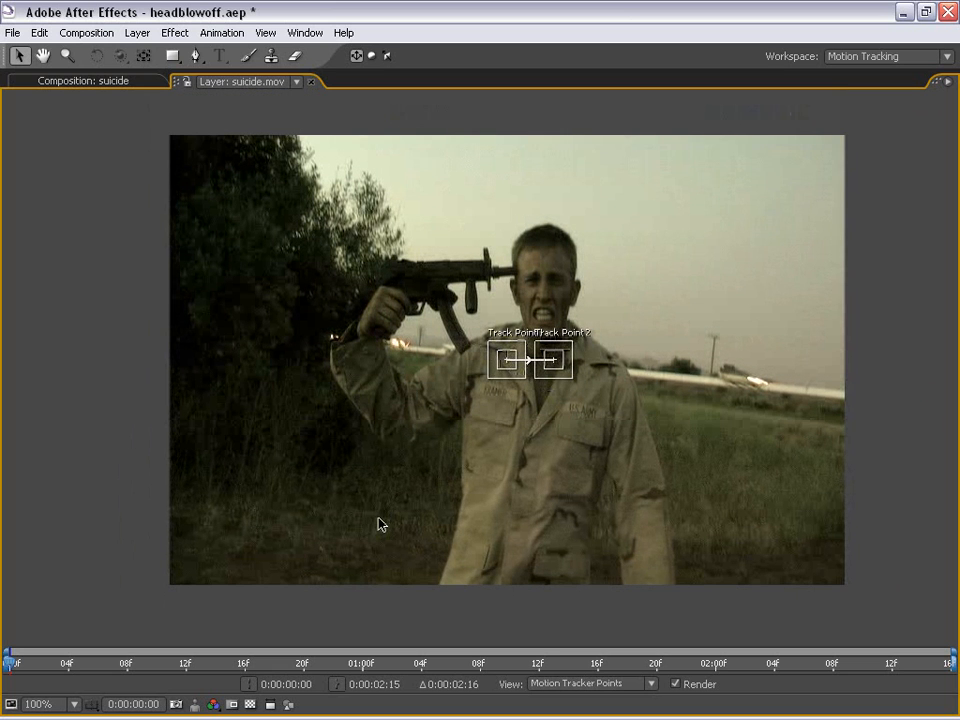
pyautogui.press('space')
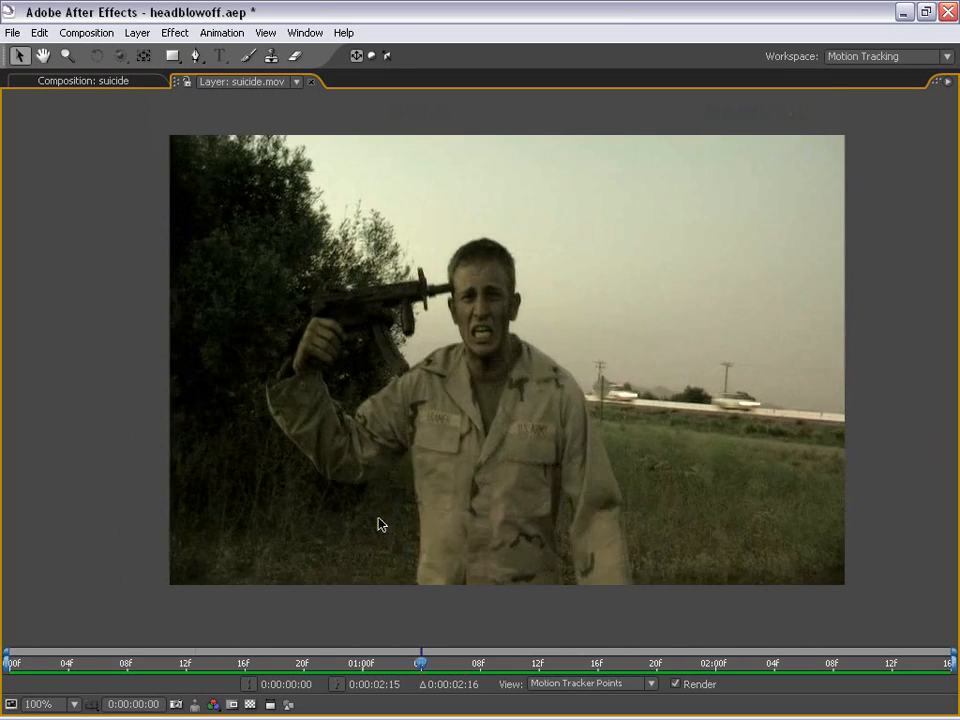
pyautogui.press('space')
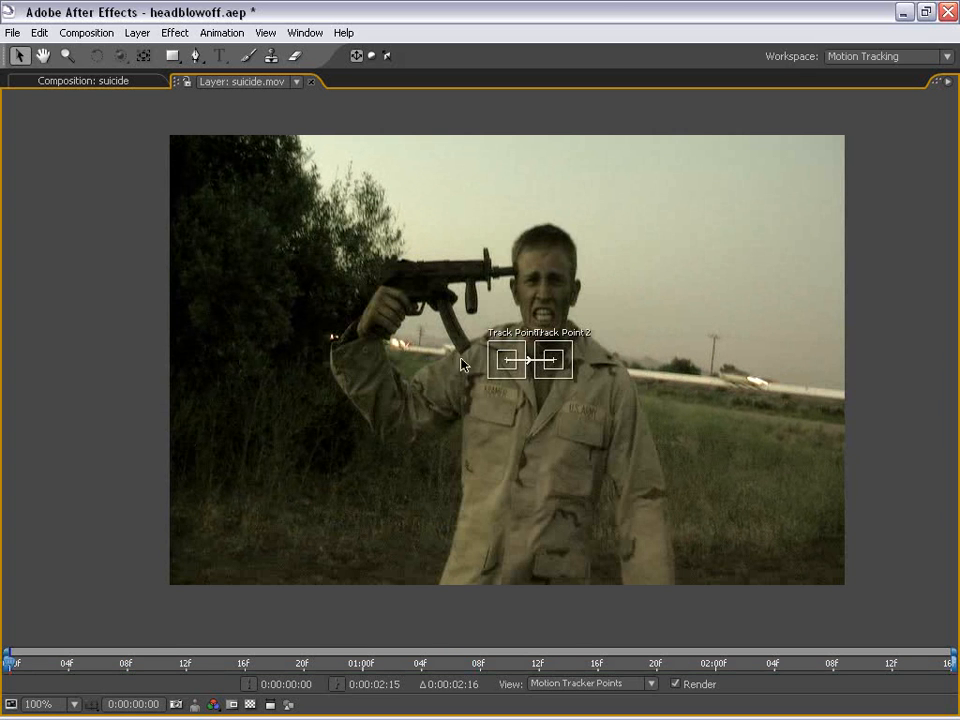
# Step: Place Track Point 1 over the dark trees near the left edge of the footage
pyautogui.moveTo(510, 366); pyautogui.dragTo(218, 368)
pyautogui.scroll(1, 222, 376)
pyautogui.moveTo(437, 391); pyautogui.dragTo(283, 369)
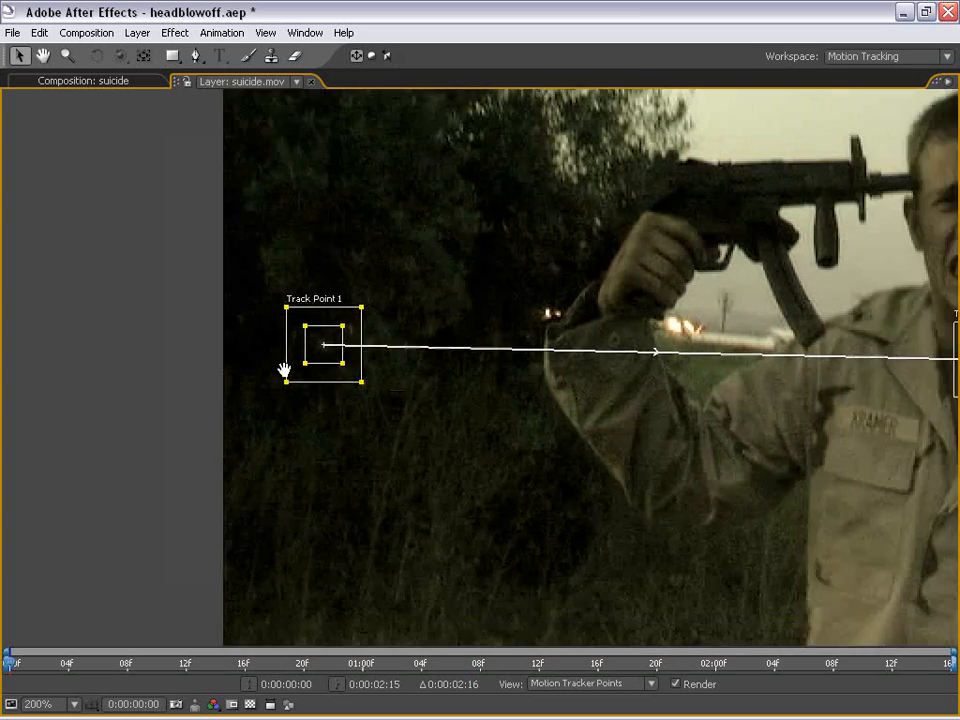
pyautogui.scroll(-1, 300, 369)
pyautogui.moveTo(654, 393); pyautogui.dragTo(410, 360)
# Step: At 0:00:01:05, move Track Point 2 away from the soldier toward the utility pole near the footage's right edge
pyautogui.moveTo(48, 661); pyautogui.dragTo(436, 680)
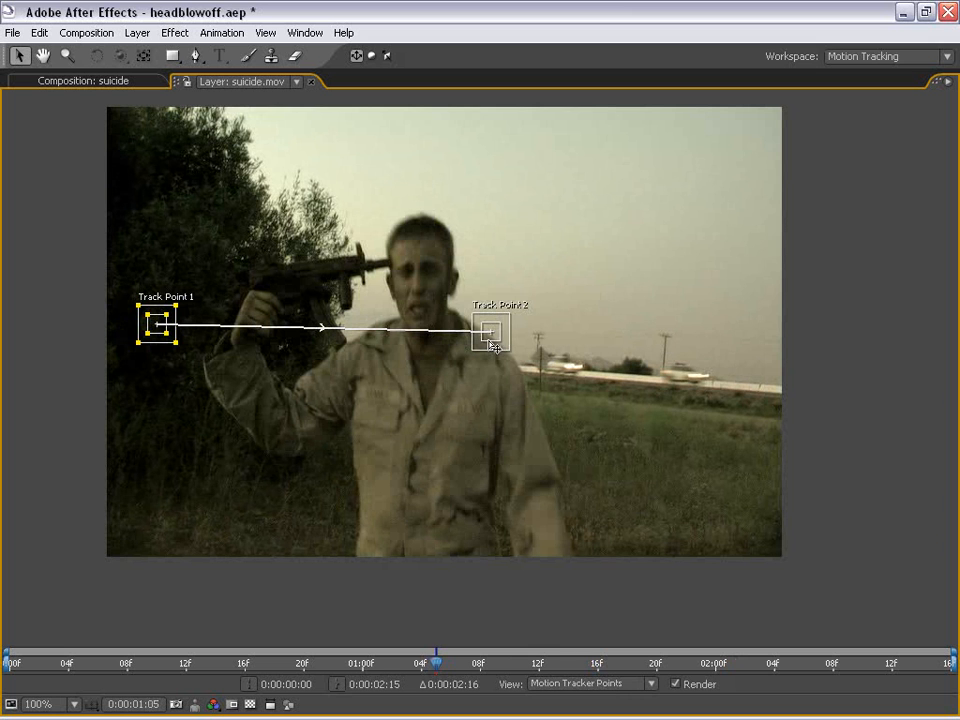
pyautogui.moveTo(491, 333); pyautogui.dragTo(624, 380)
pyautogui.scroll(1, 668, 370)
pyautogui.scroll(-1, 462, 420)
pyautogui.moveTo(364, 396); pyautogui.dragTo(537, 377)
# Step: Return to the first frame and align Track Point 2 with the top of the right-hand utility pole
pyautogui.press('`')
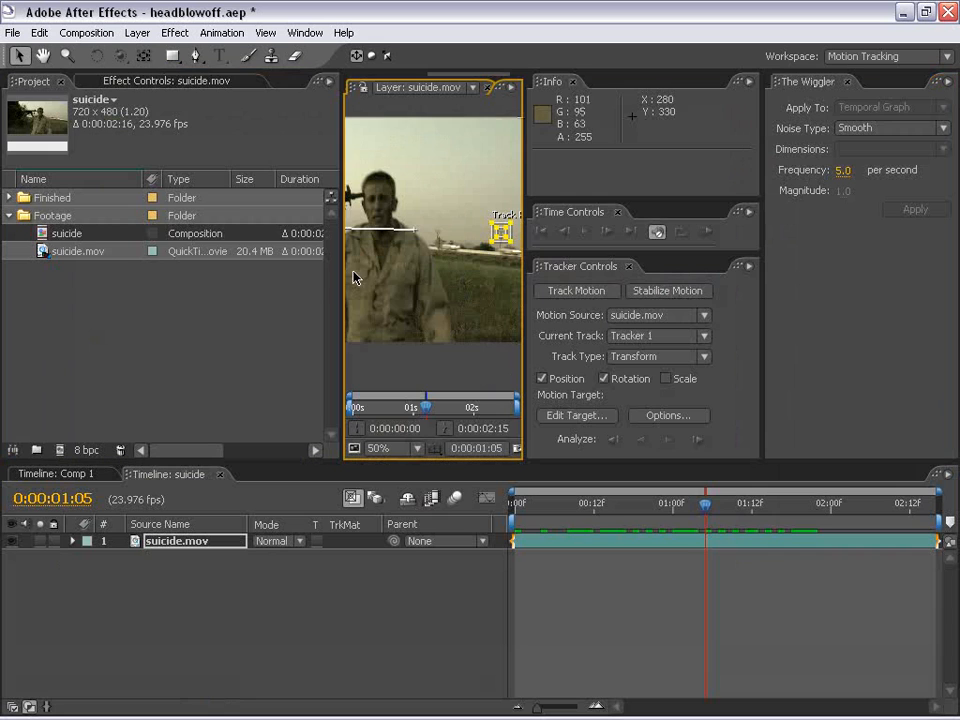
pyautogui.moveTo(341, 274); pyautogui.dragTo(87, 298)
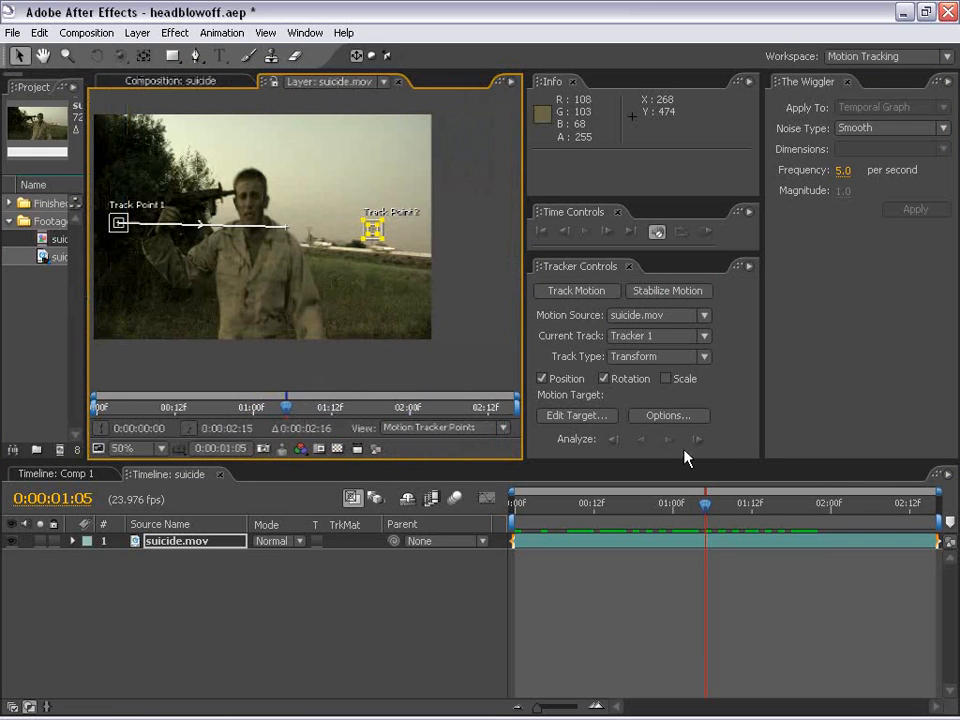
pyautogui.moveTo(678, 508); pyautogui.dragTo(513, 506)
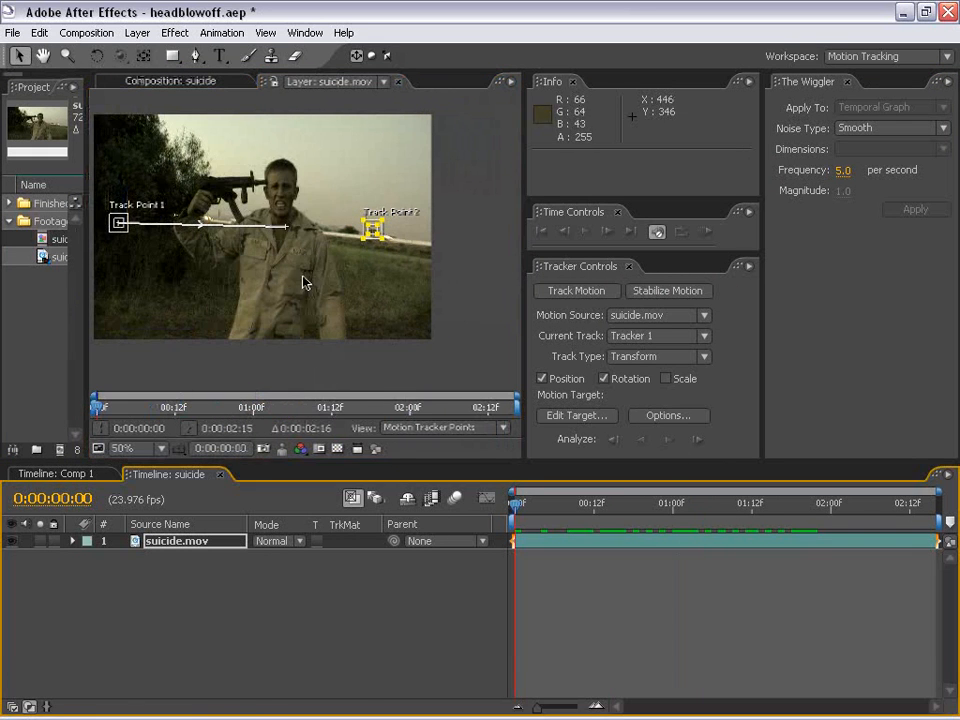
pyautogui.press('`')
pyautogui.press('.')
pyautogui.moveTo(529, 415); pyautogui.dragTo(526, 367)
pyautogui.moveTo(481, 319); pyautogui.dragTo(467, 296)
pyautogui.press('.')
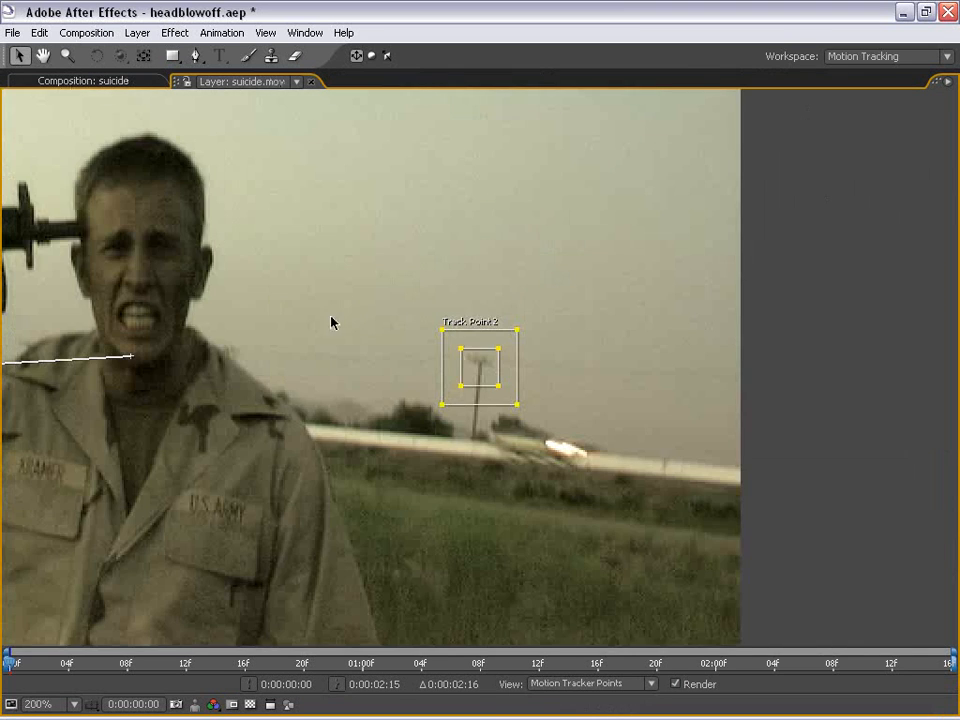
# Step: Check Track Point 1's placement over the trees and analyze both track points forward through the whole clip
pyautogui.moveTo(152, 376); pyautogui.dragTo(879, 250)
pyautogui.moveTo(221, 278)
pyautogui.mouseDown()
pyautogui.moveTo(249, 299)
pyautogui.moveTo(222, 280)
pyautogui.mouseUp()
pyautogui.press(',')
pyautogui.press('`')
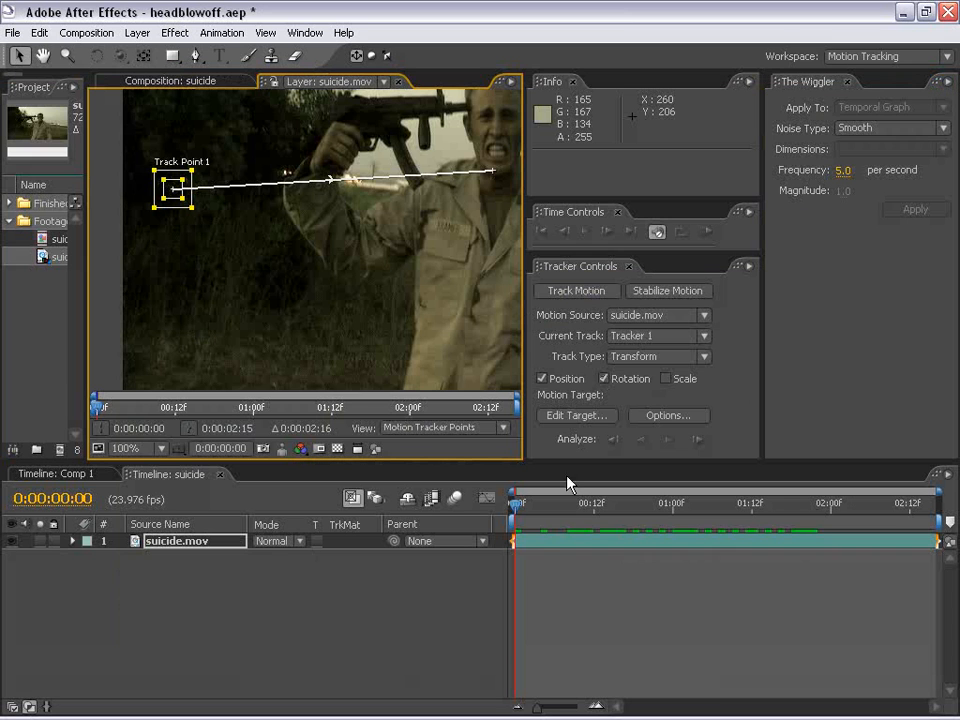
pyautogui.scroll(-1, 314, 366)
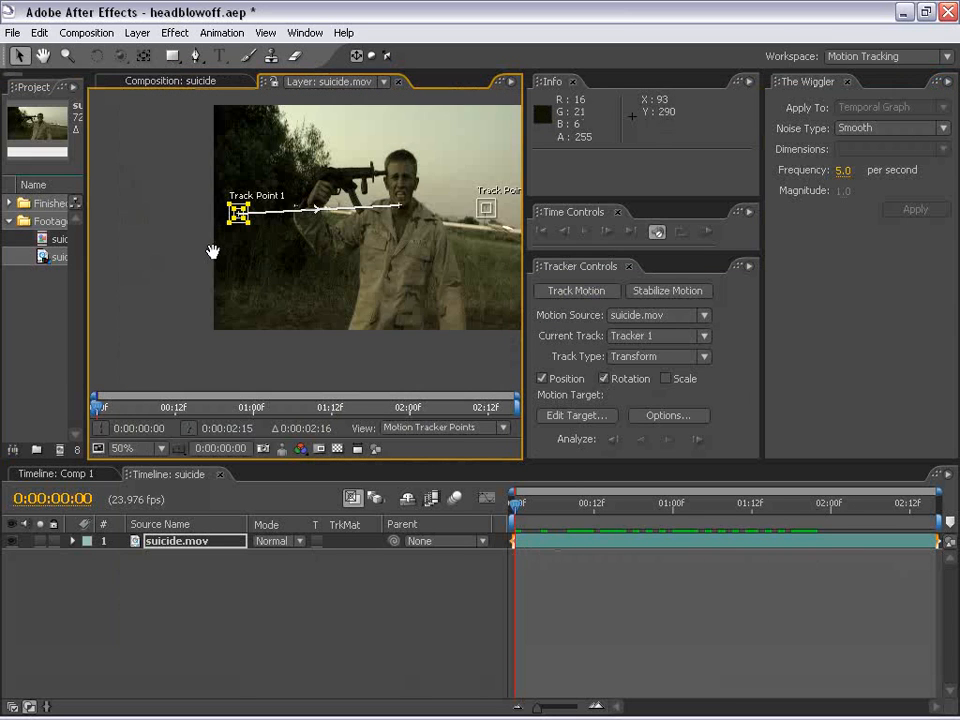
pyautogui.moveTo(307, 263); pyautogui.dragTo(221, 274)
pyautogui.click(667, 441)
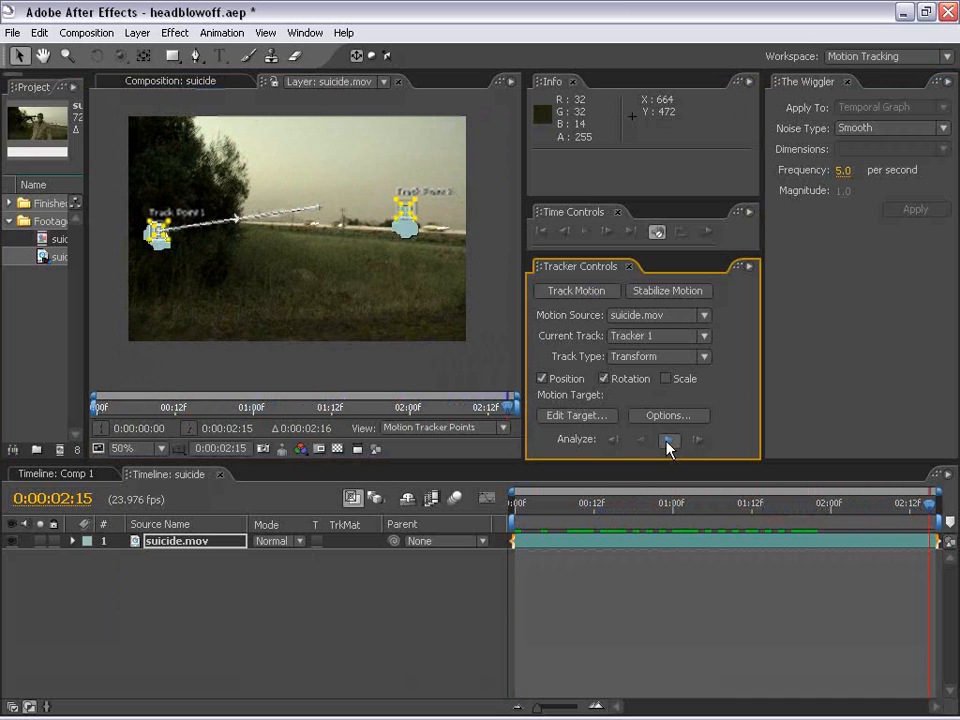
# Step: Examine the tracked paths of both track points in the layer viewer at the end of the clip
pyautogui.scroll(1, 347, 270)
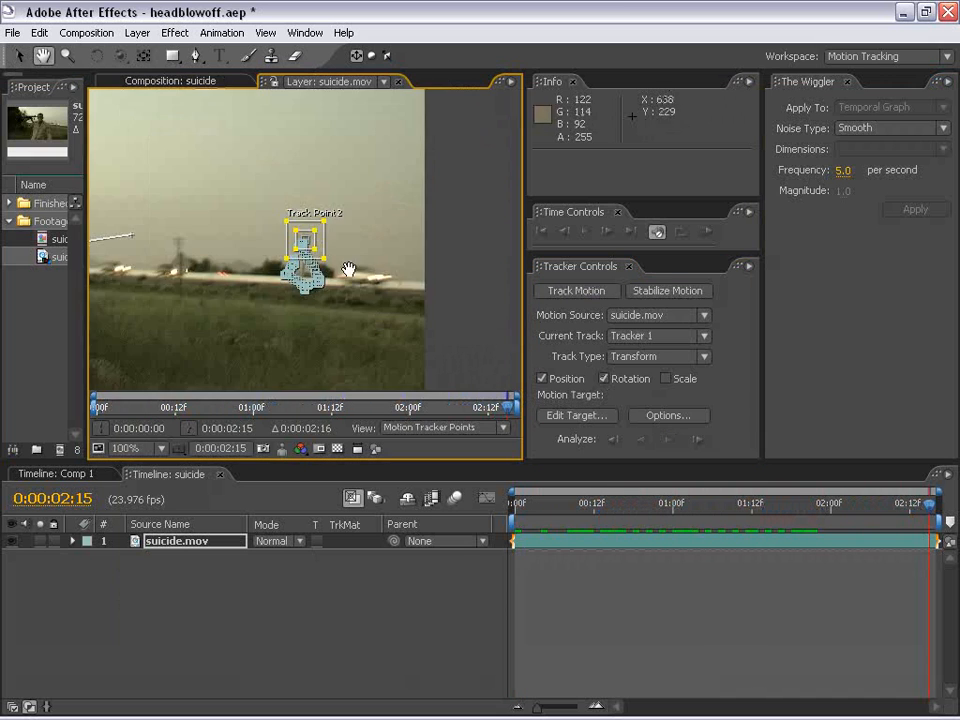
pyautogui.moveTo(347, 270); pyautogui.dragTo(257, 268)
pyautogui.scroll(1, 278, 289)
pyautogui.scroll(-2, 317, 298)
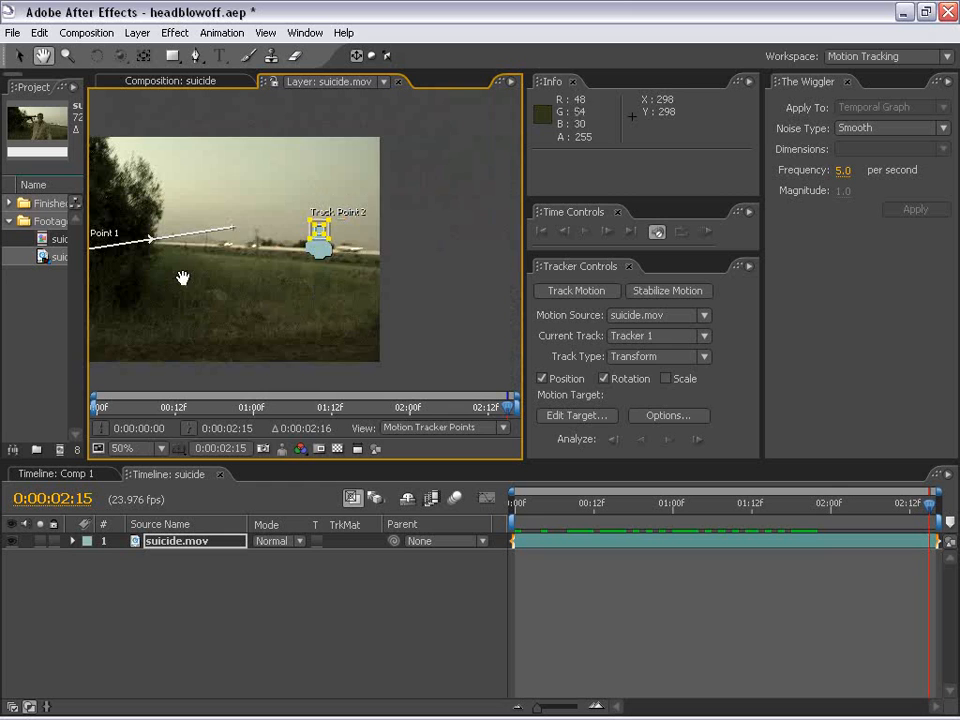
pyautogui.moveTo(182, 276); pyautogui.dragTo(300, 277)
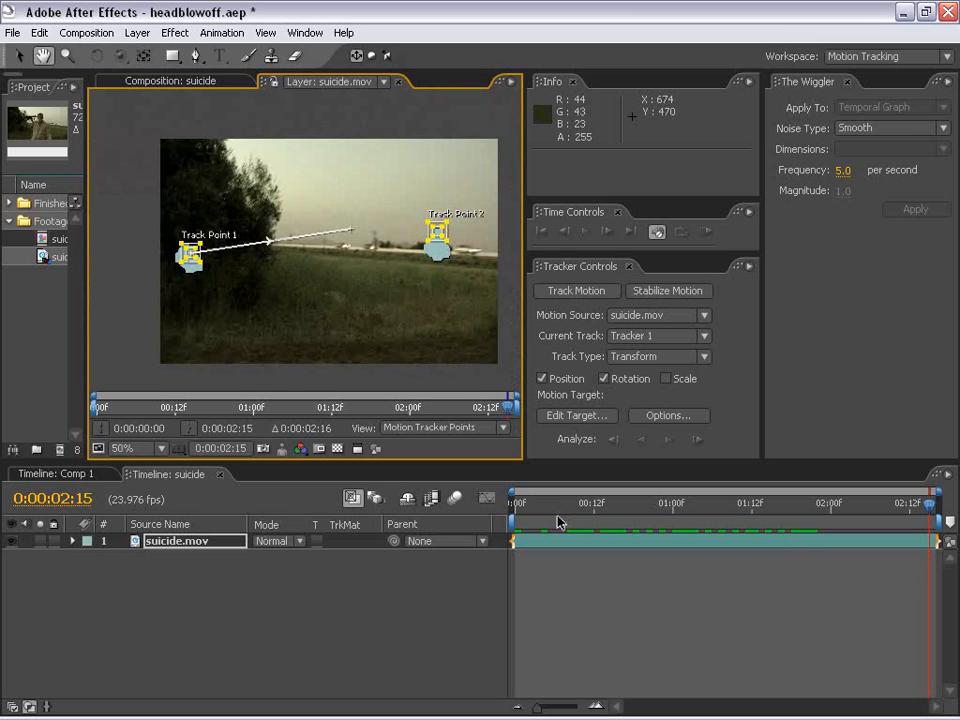
# Step: Create a null object and set it as the tracker's motion target
pyautogui.click(137, 32)
pyautogui.moveTo(148, 52)
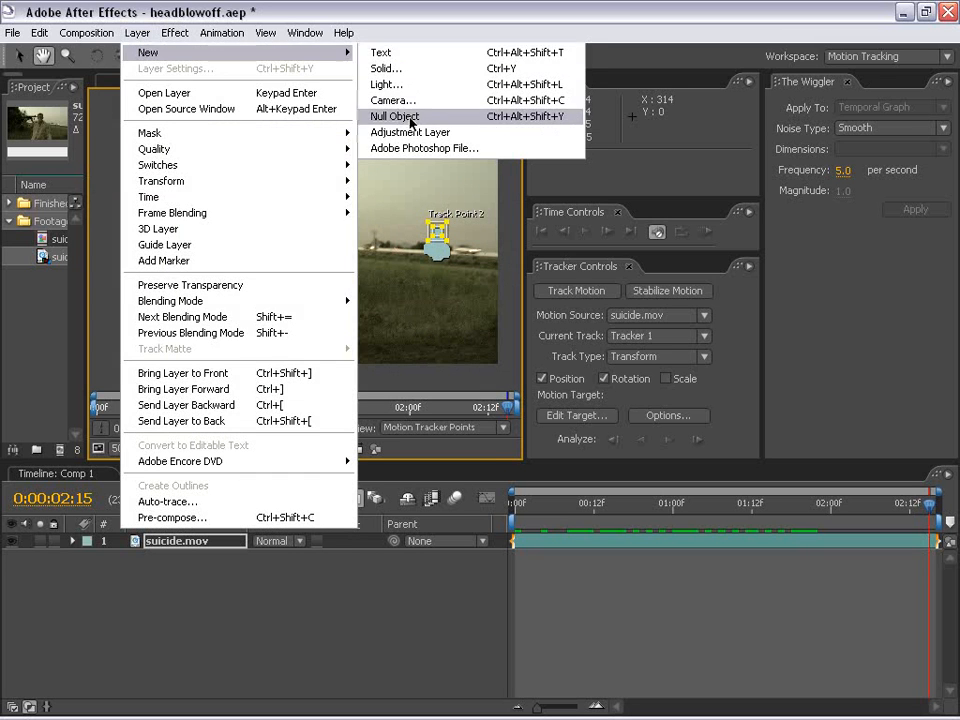
pyautogui.click(446, 117)
pyautogui.click(575, 415)
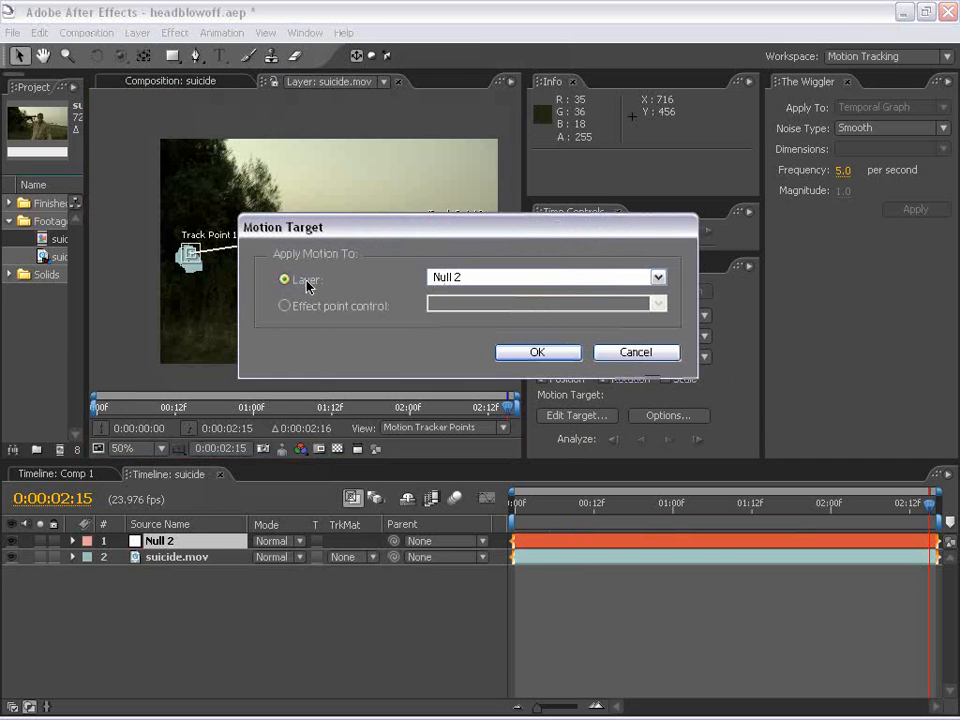
pyautogui.click(542, 353)
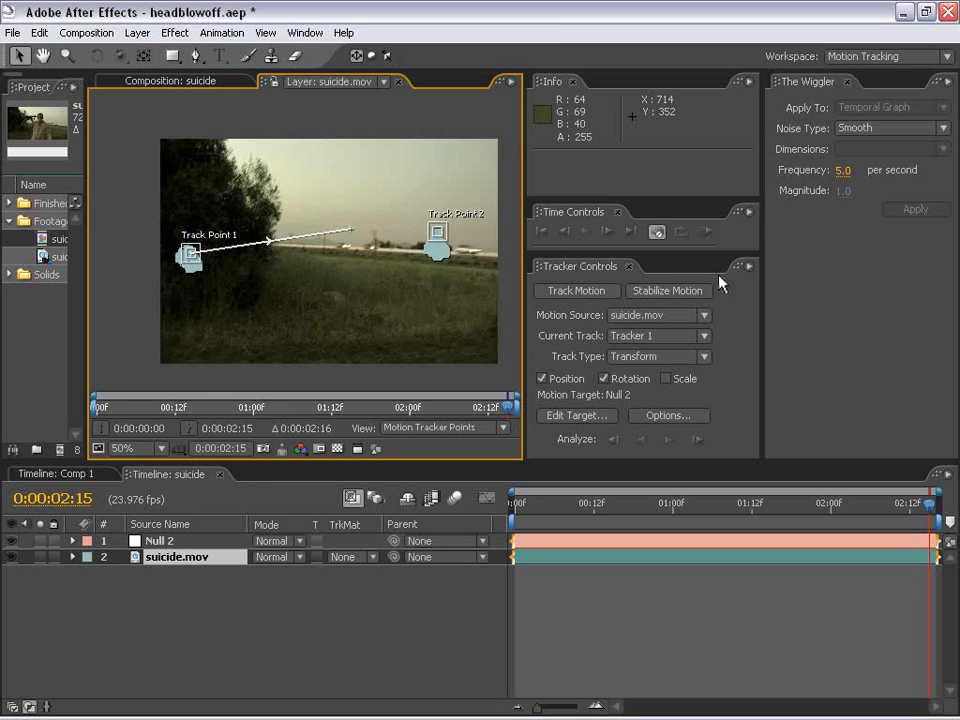
# Step: Apply the tracking data to the null object in both the X and Y dimensions
pyautogui.moveTo(701, 253); pyautogui.dragTo(691, 183)
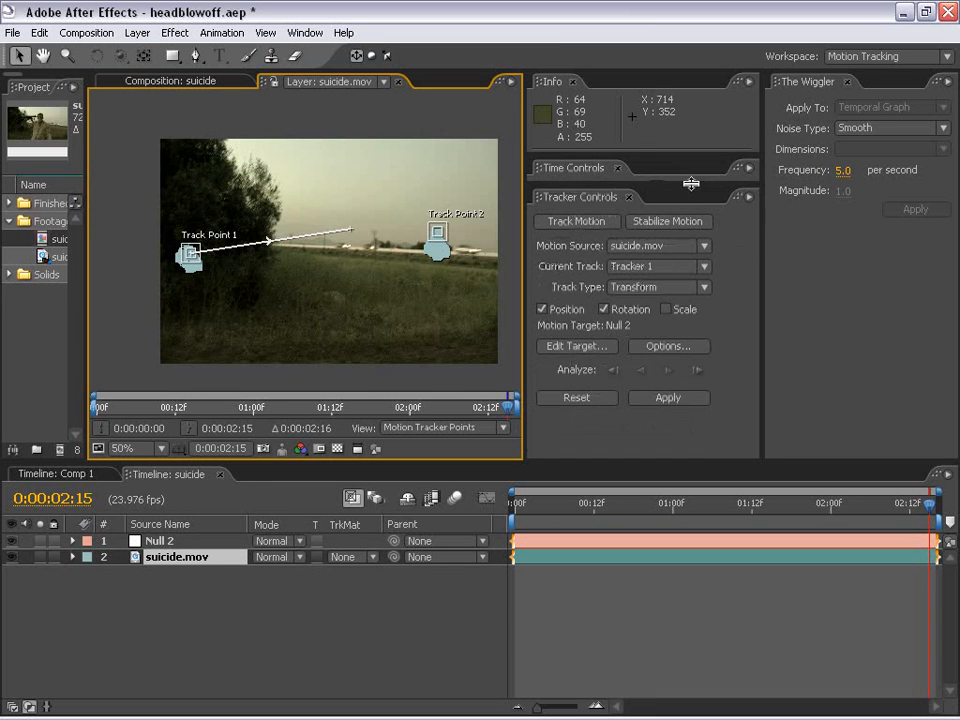
pyautogui.click(670, 400)
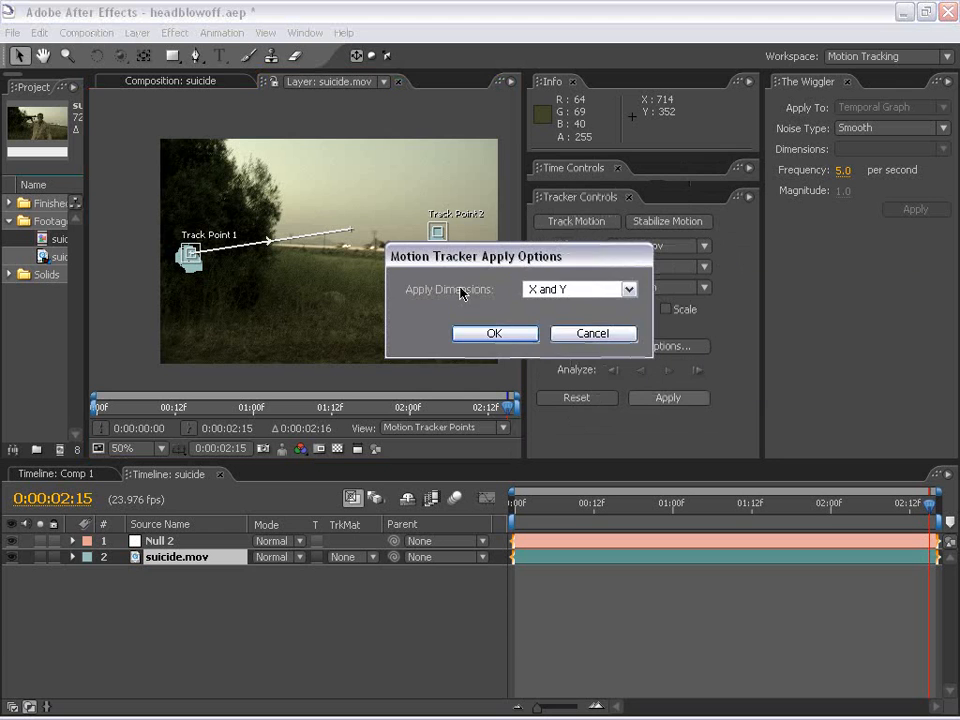
pyautogui.click(500, 336)
# Step: Scrub to 0:00:01:19 and examine how the null follows the footage with its applied position and rotation keyframes
pyautogui.moveTo(538, 565); pyautogui.dragTo(716, 621)
pyautogui.click(717, 607)
pyautogui.moveTo(649, 508); pyautogui.dragTo(798, 522)
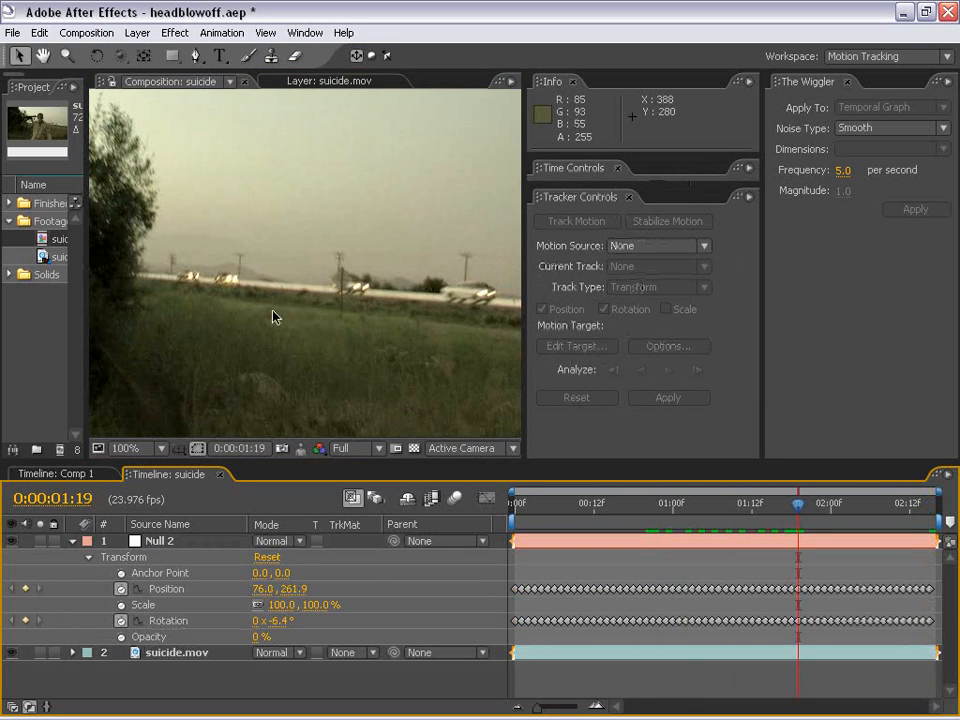
pyautogui.scroll(-1, 272, 311)
pyautogui.press('`')
pyautogui.moveTo(484, 387); pyautogui.dragTo(394, 293)
pyautogui.scroll(-2, 400, 300)
pyautogui.press('`')
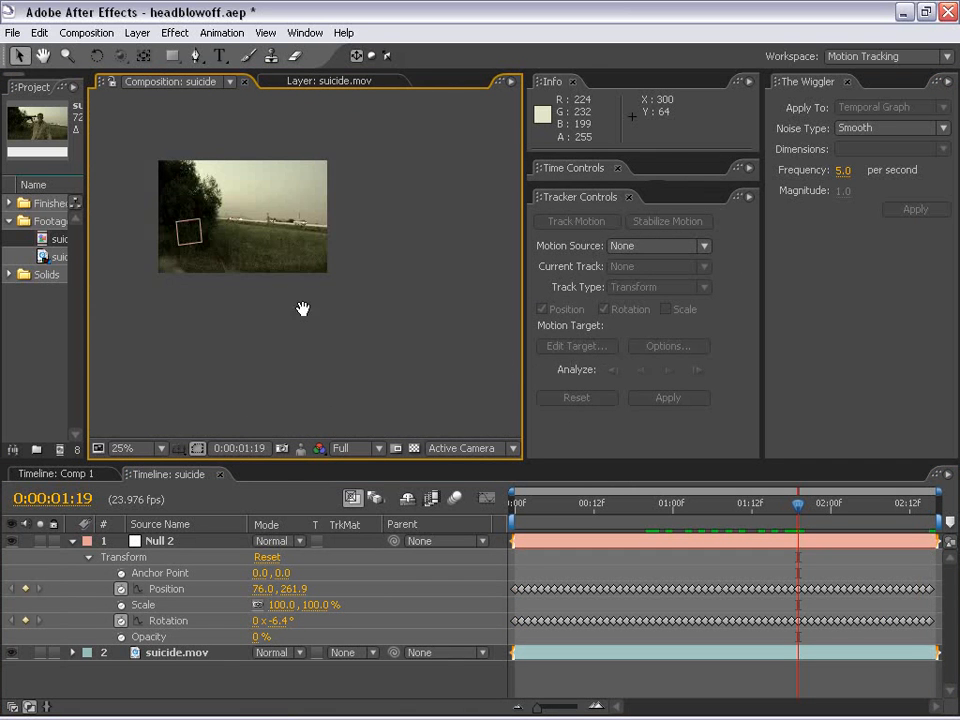
pyautogui.moveTo(302, 310); pyautogui.dragTo(377, 343)
pyautogui.scroll(2, 377, 343)
# Step: Switch to the Standard workspace and fit the footage in the composition view
pyautogui.click(626, 197)
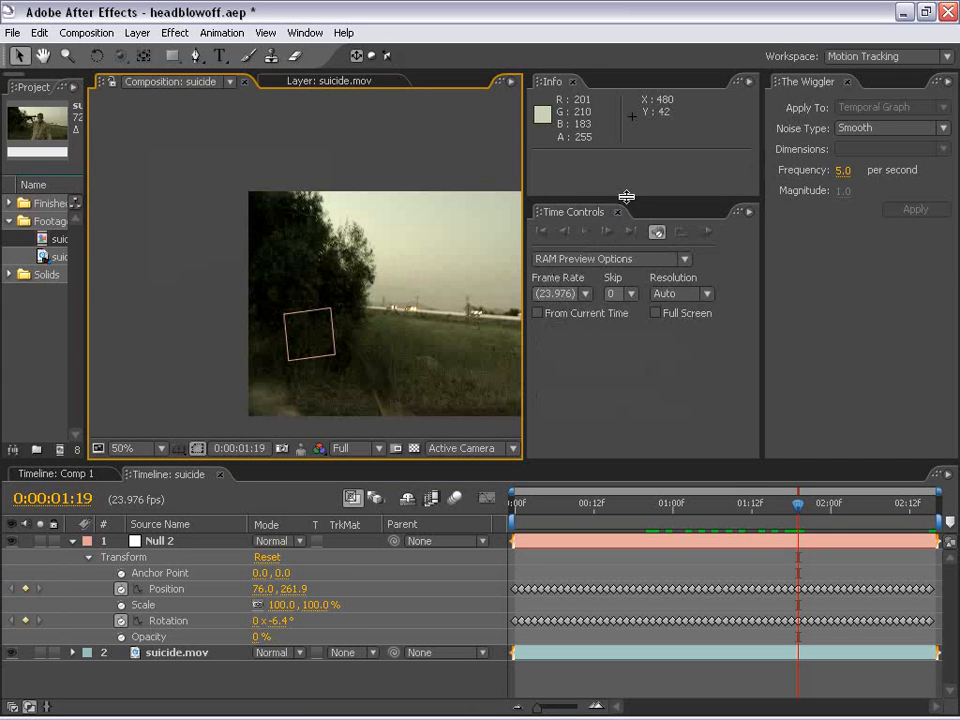
pyautogui.click(868, 57)
pyautogui.click(838, 167)
pyautogui.moveTo(734, 318); pyautogui.dragTo(675, 294)
pyautogui.scroll(1, 514, 249)
pyautogui.moveTo(341, 235); pyautogui.dragTo(141, 251)
pyautogui.scroll(-1, 456, 274)
# Step: Scrub back to around 0:00:00:22 and examine the soldier and the tracked null in the composition
pyautogui.click(686, 538)
pyautogui.moveTo(686, 538); pyautogui.dragTo(659, 538)
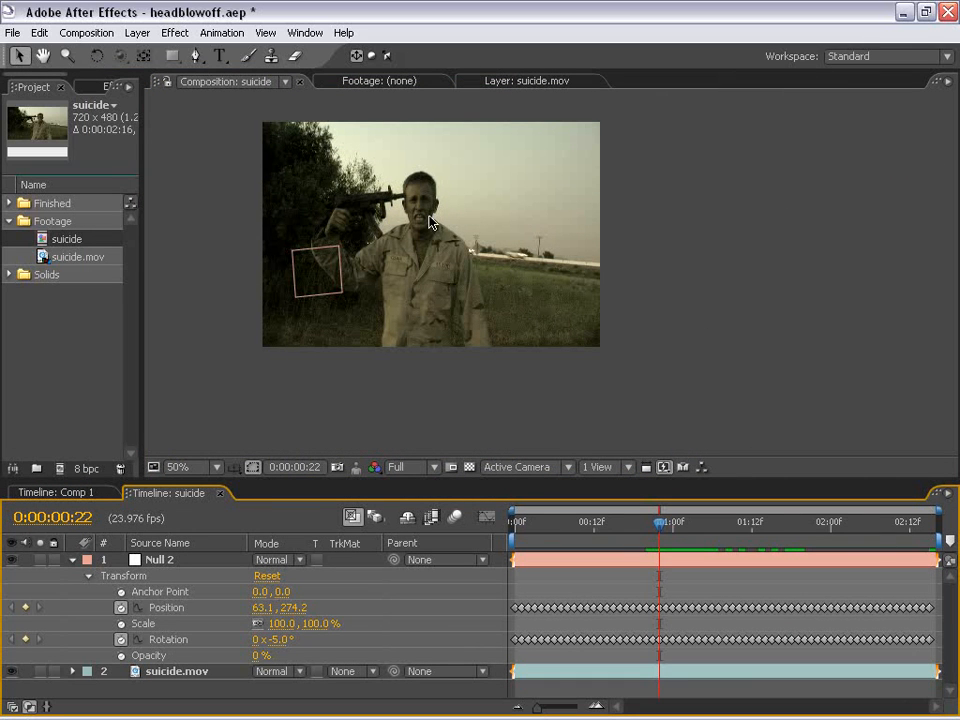
pyautogui.press('h')
pyautogui.moveTo(437, 247); pyautogui.dragTo(439, 281)
pyautogui.scroll(1, 439, 281)
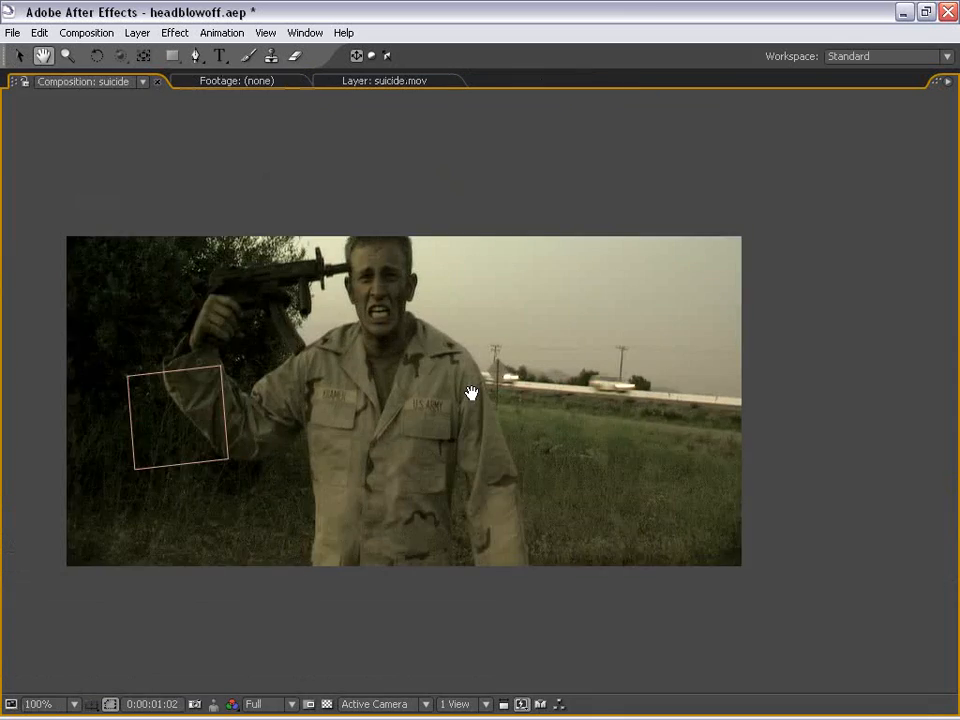
pyautogui.scroll(-1, 471, 393)
pyautogui.press('`')
pyautogui.moveTo(546, 319); pyautogui.dragTo(455, 336)
# Step: Go to 0:00:01:22, where the soldier has dropped out of view and the background is clean
pyautogui.moveTo(684, 521); pyautogui.dragTo(812, 523)
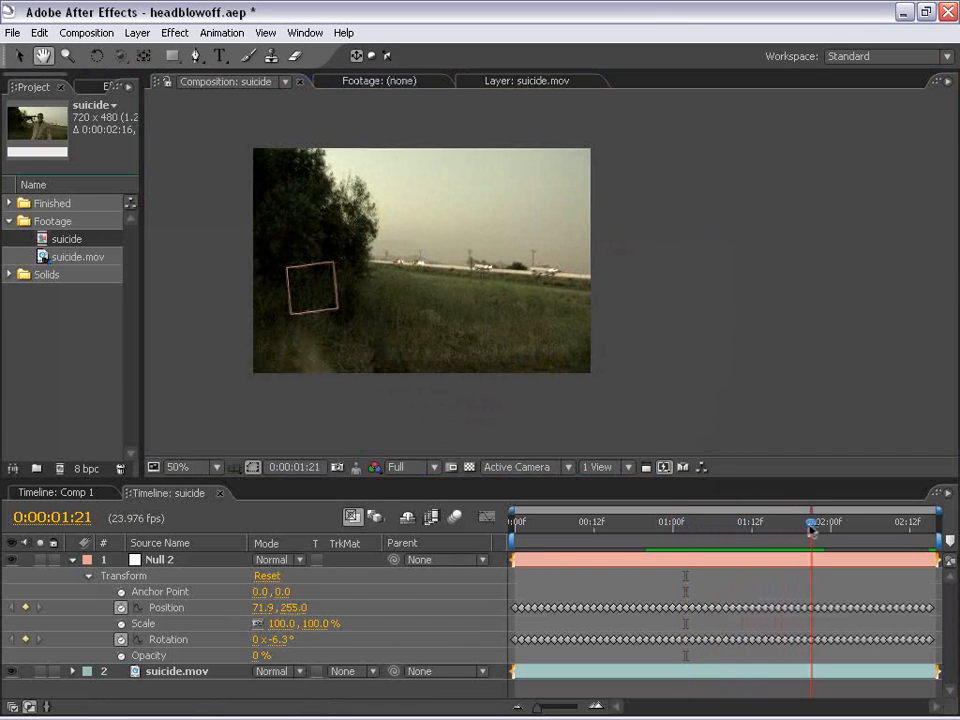
pyautogui.moveTo(530, 367); pyautogui.dragTo(525, 347)
pyautogui.scroll(2, 489, 386)
pyautogui.moveTo(489, 386); pyautogui.dragTo(489, 379)
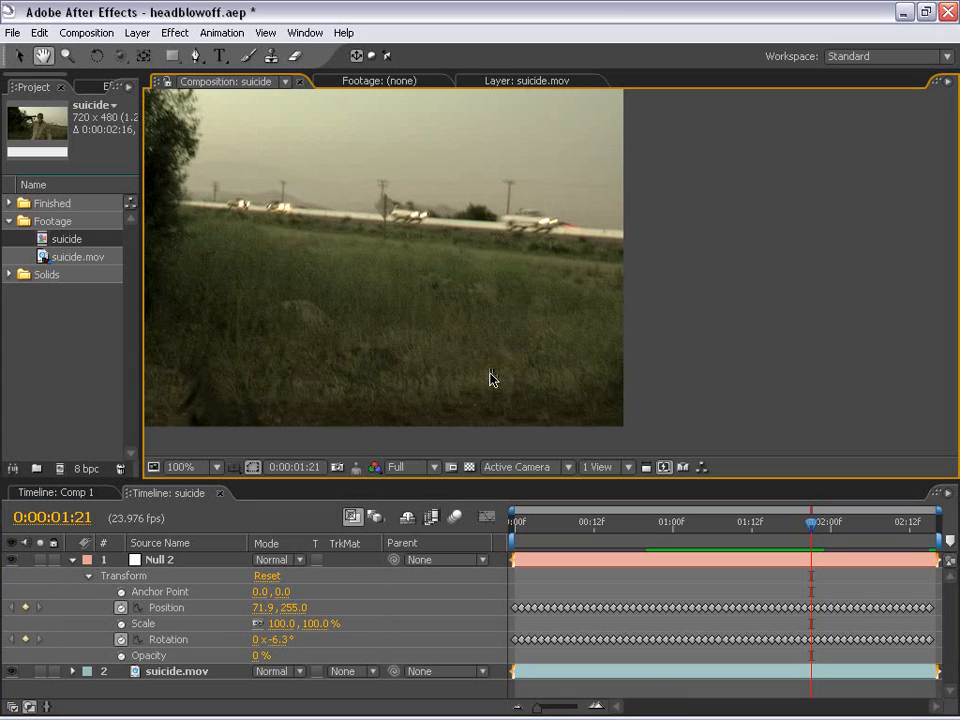
pyautogui.press('pagedown')
pyautogui.scroll(-2, 436, 262)
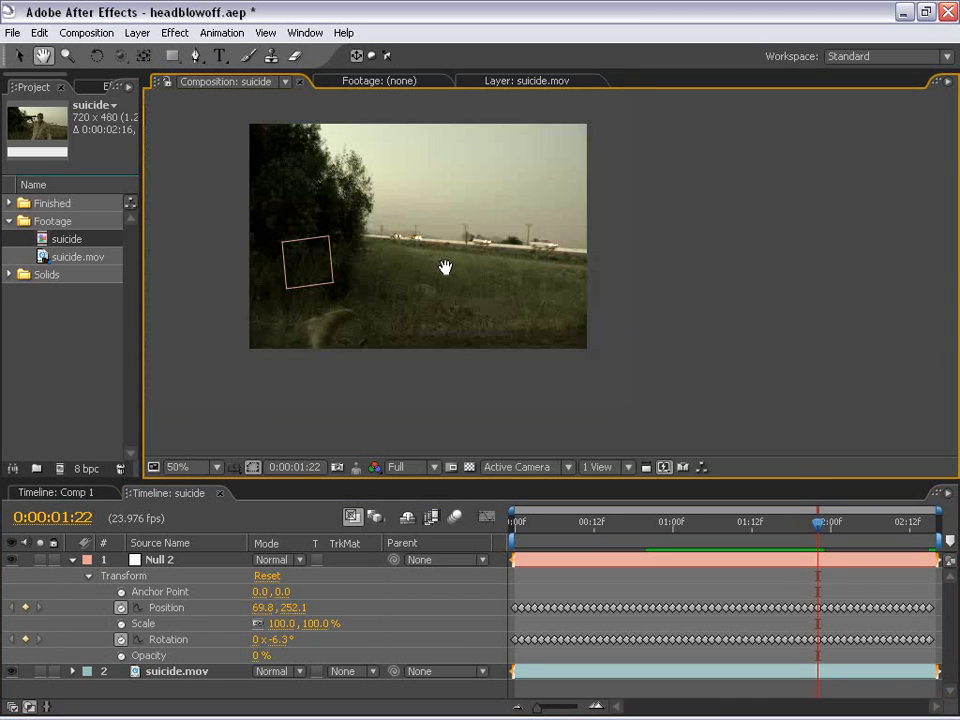
# Step: Duplicate the suicide.mov layer and freeze the upper copy at 0:00:01:22
pyautogui.click(72, 560)
pyautogui.press('v')
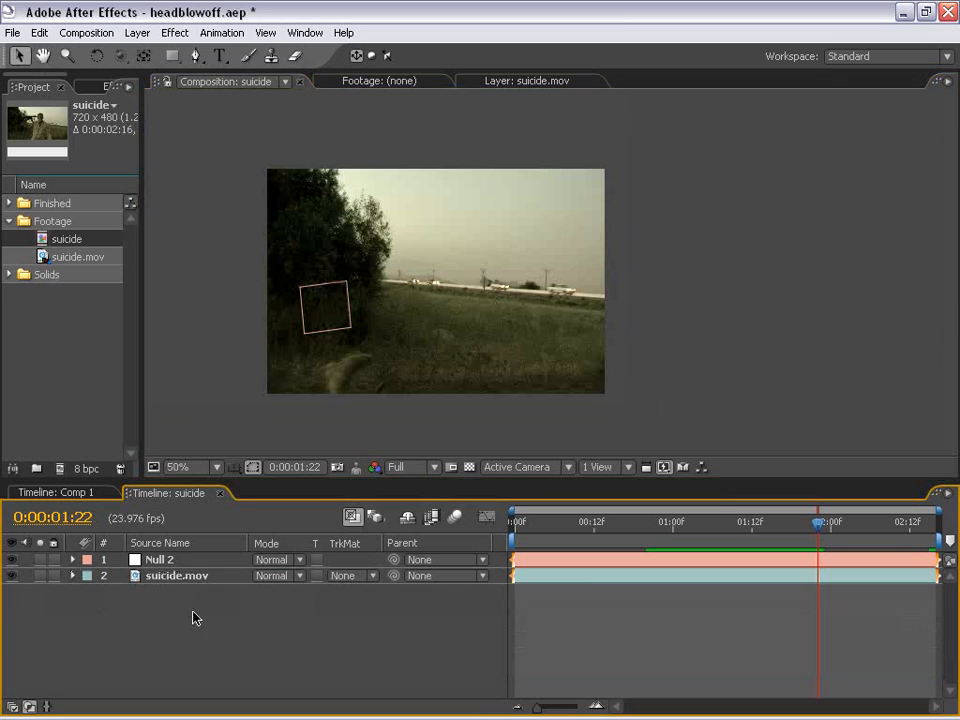
pyautogui.click(587, 578)
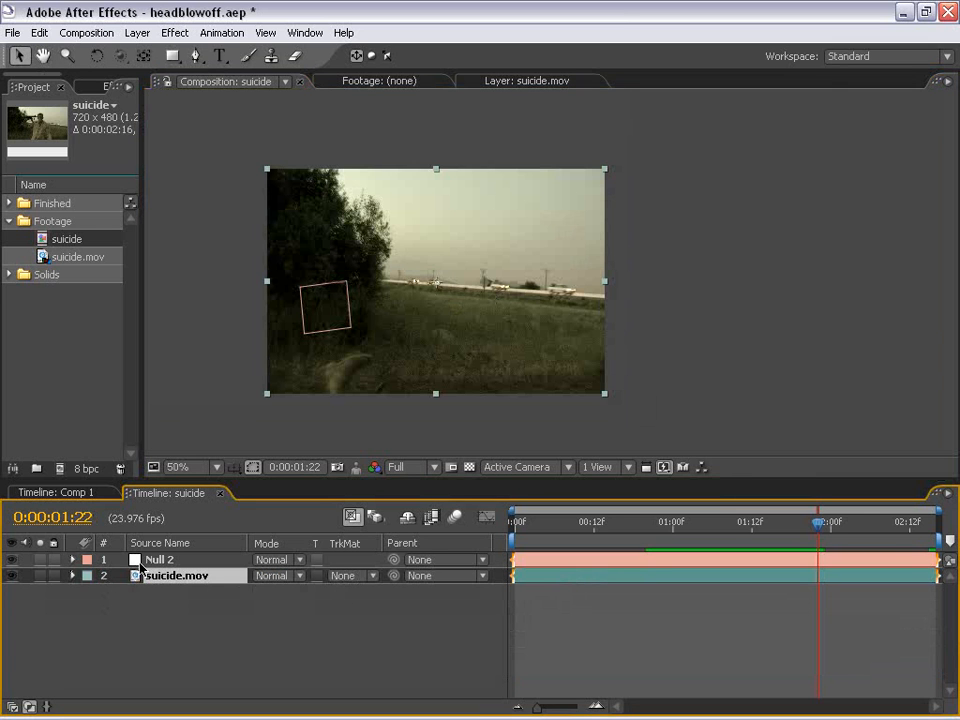
pyautogui.hotkey('ctrl', 'd')
pyautogui.rightClick(761, 581)
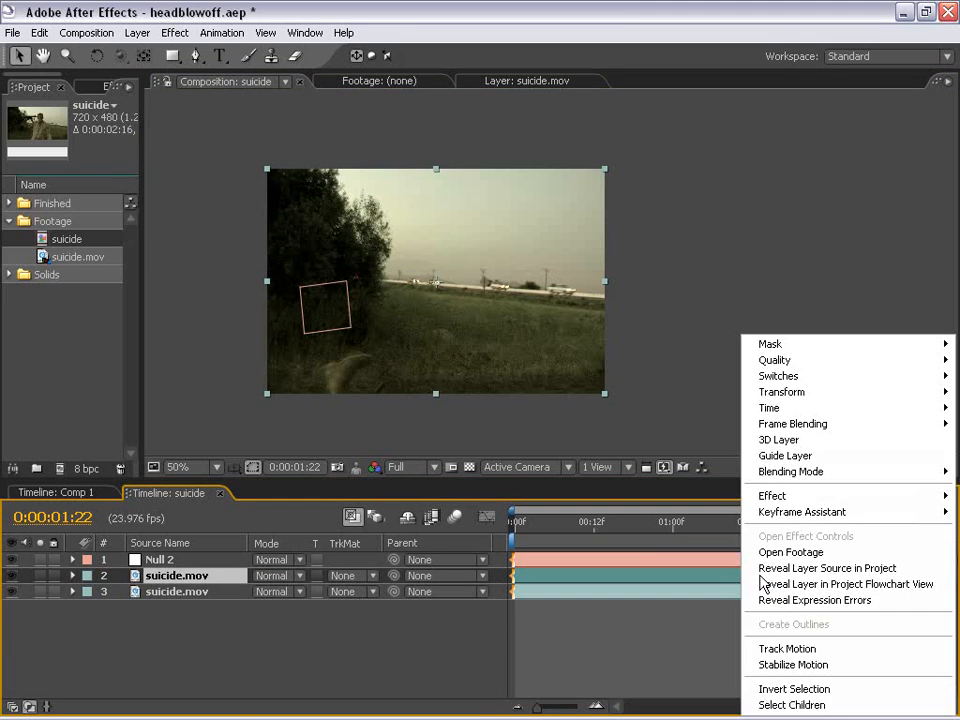
pyautogui.moveTo(783, 412)
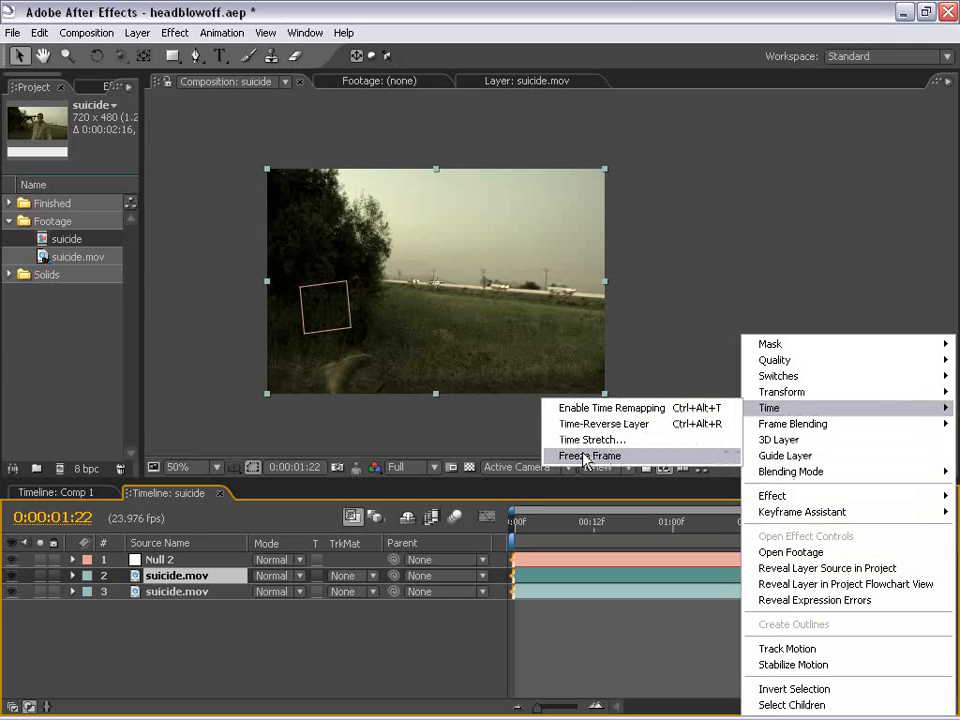
pyautogui.click(624, 457)
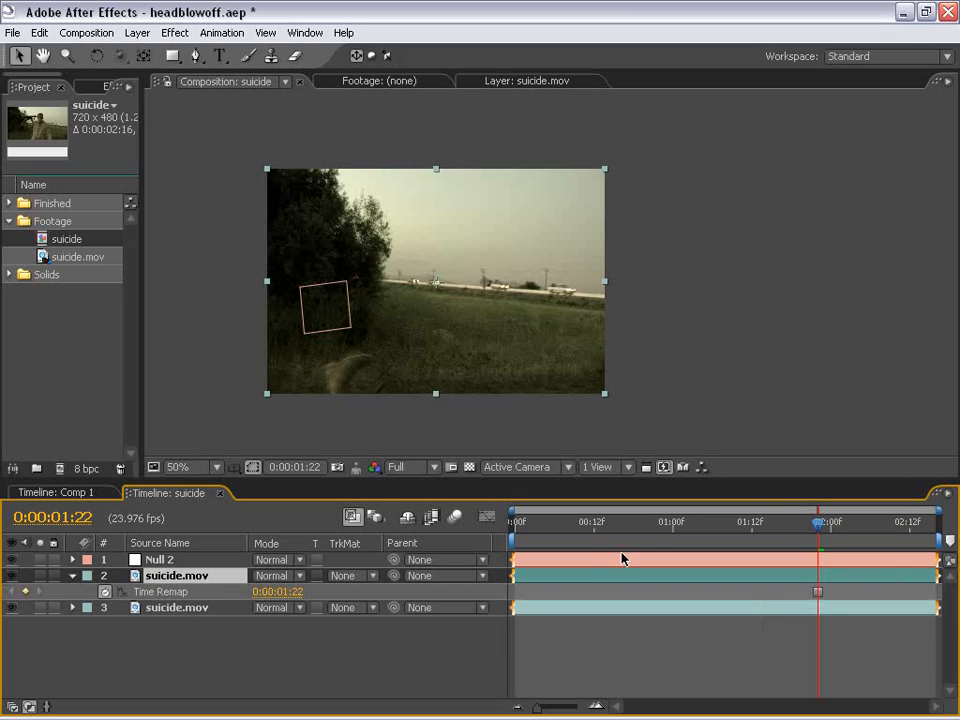
# Step: Set the frozen suicide.mov layer's opacity to 50%
pyautogui.press('t')
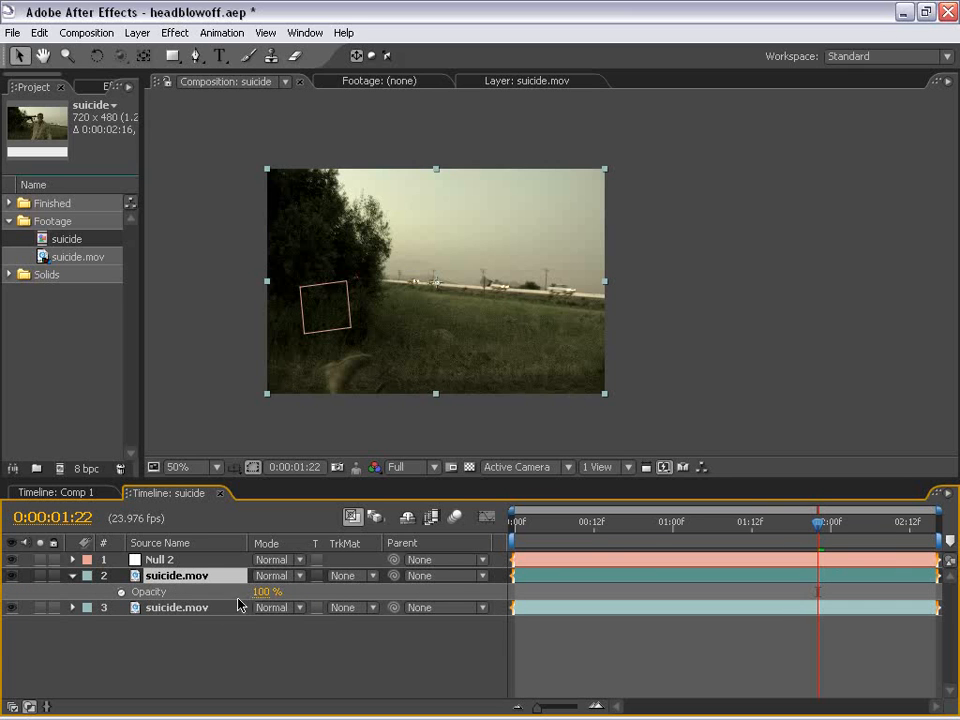
pyautogui.moveTo(264, 593); pyautogui.dragTo(201, 595)
pyautogui.click(257, 594)
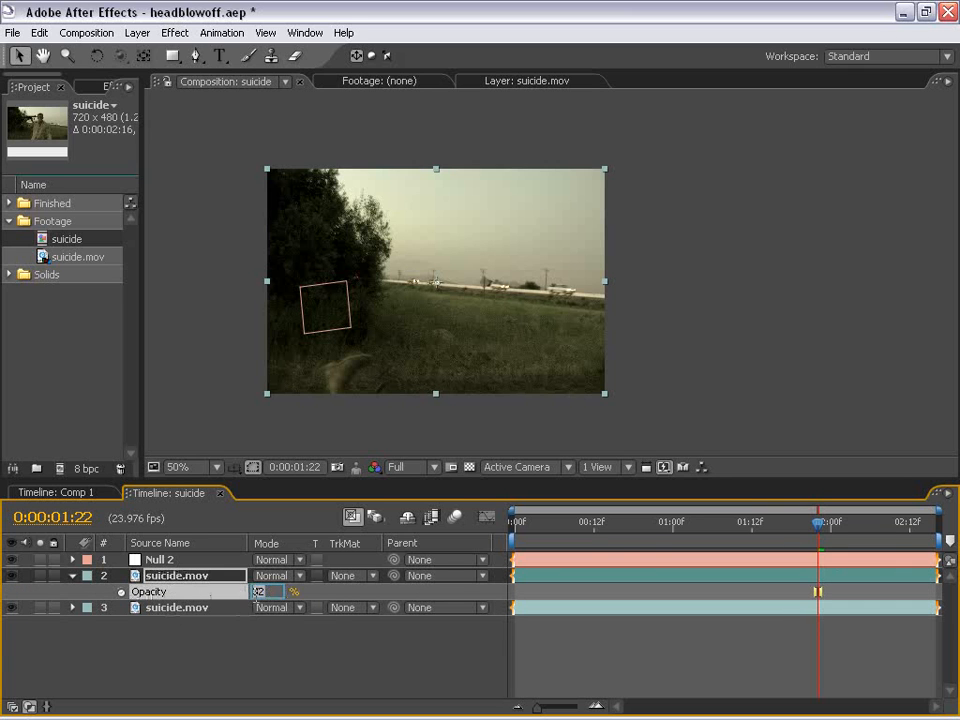
pyautogui.write('50')
pyautogui.press('Return')
# Step: Trim the start of the frozen suicide.mov layer to 0:00:01:06
pyautogui.moveTo(818, 522); pyautogui.dragTo(712, 524)
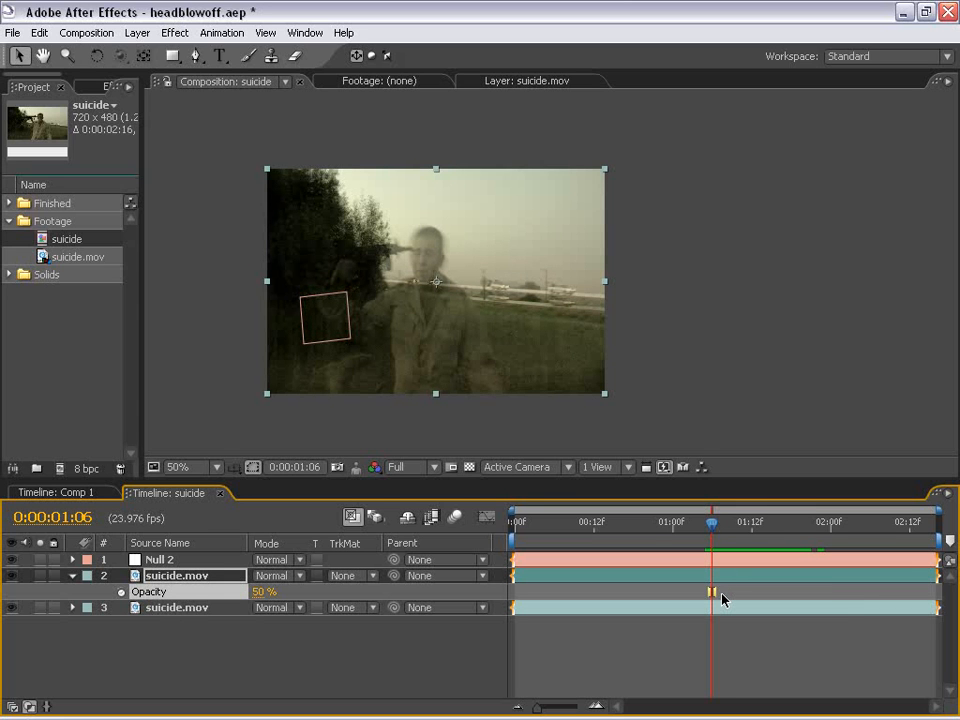
pyautogui.hotkey('alt', '[')
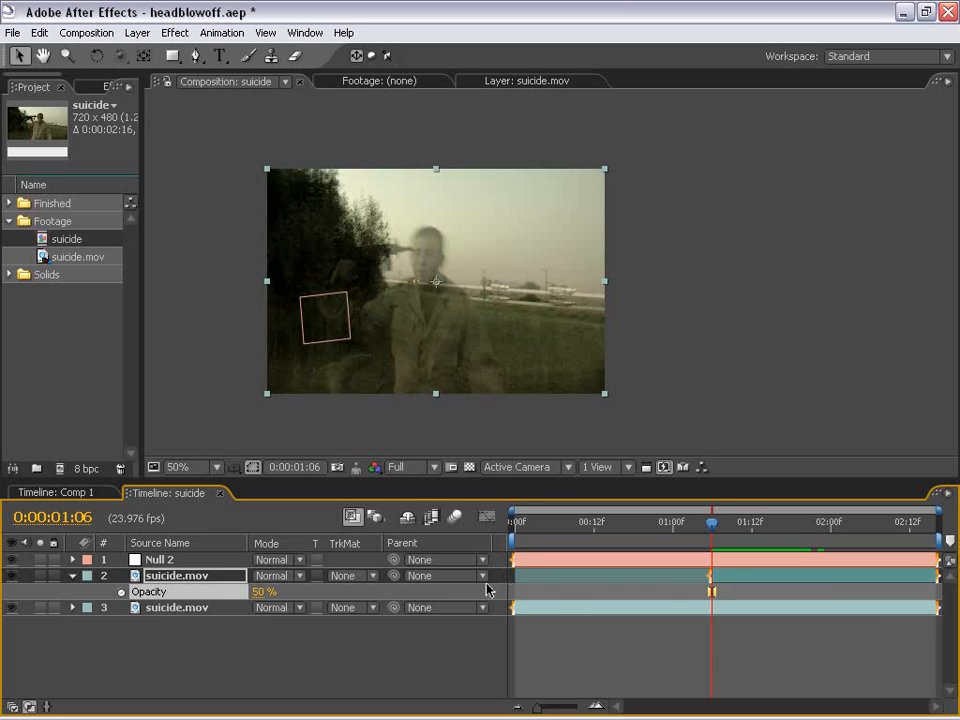
pyautogui.moveTo(512, 575); pyautogui.dragTo(710, 575)
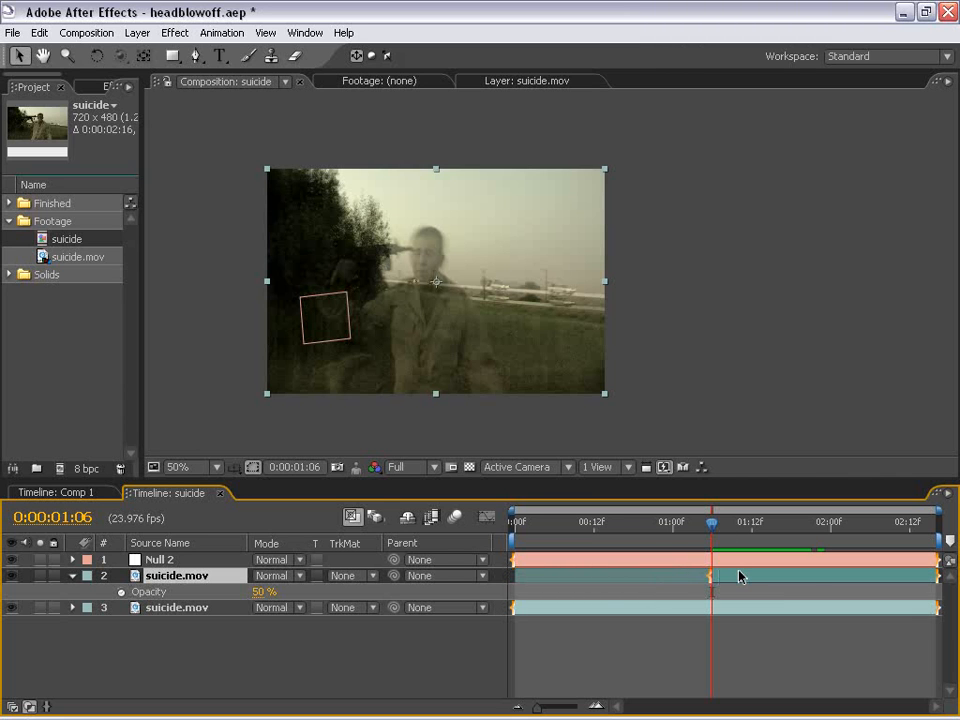
# Step: Return to 0:00:01:22 and reveal the frozen layer's keyframes to check the time against its Time Remap keyframe
pyautogui.moveTo(819, 523)
pyautogui.mouseDown()
pyautogui.moveTo(758, 530)
pyautogui.moveTo(822, 530)
pyautogui.mouseUp()
pyautogui.press('u')
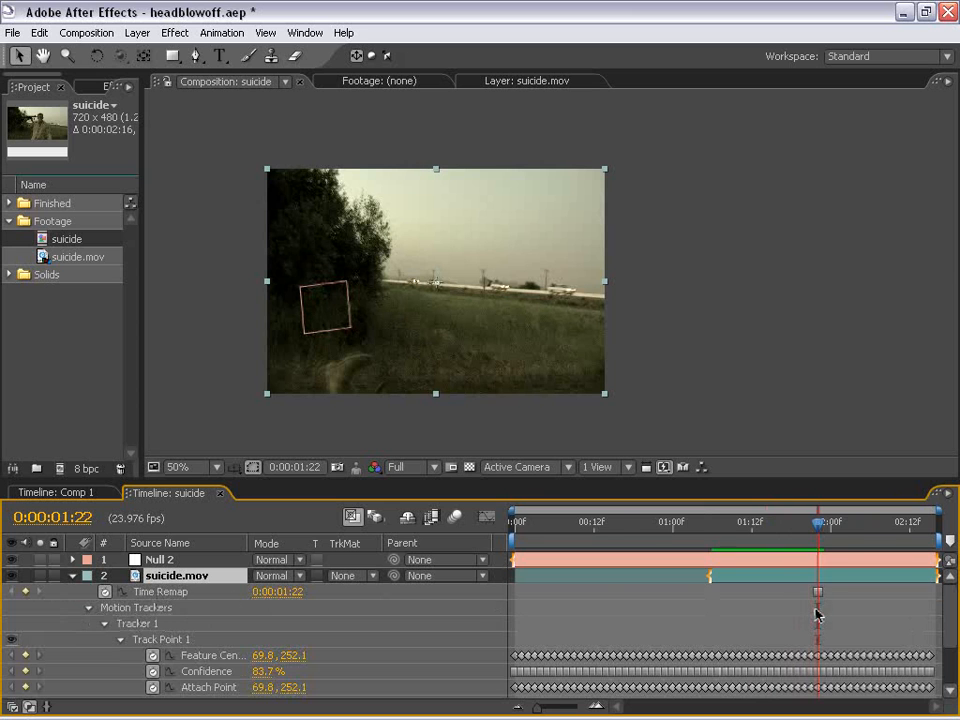
pyautogui.press('=')
pyautogui.press('=')
pyautogui.press('=')
pyautogui.press('-')
pyautogui.press('-')
pyautogui.press('-')
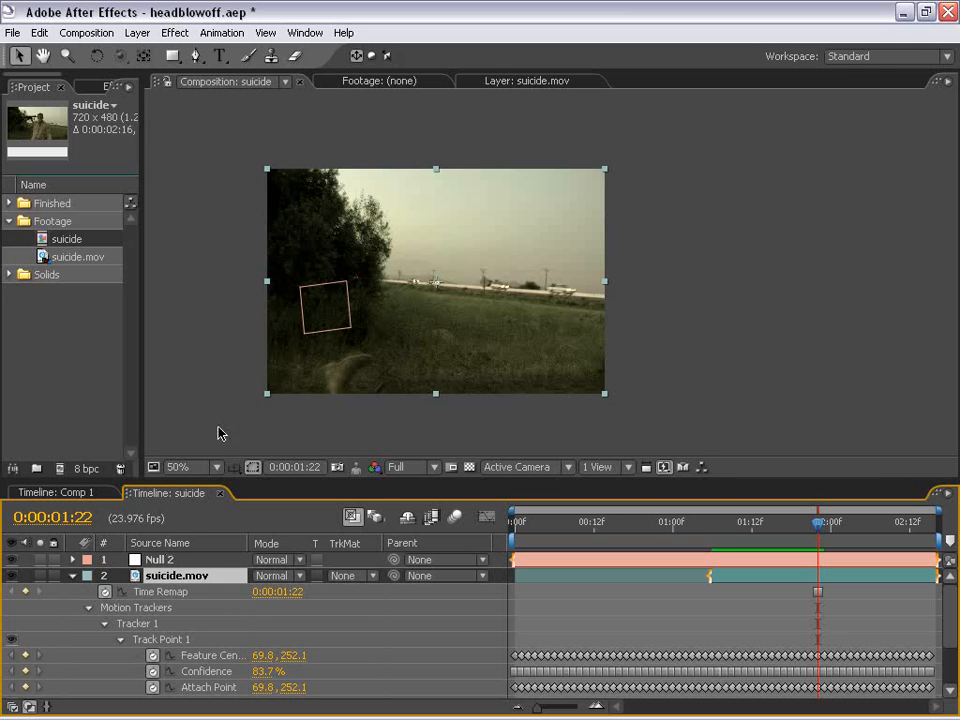
# Step: Collapse the layer properties and parent the frozen suicide.mov layer to Null 2
pyautogui.click(73, 581)
pyautogui.click(165, 559)
pyautogui.click(349, 600)
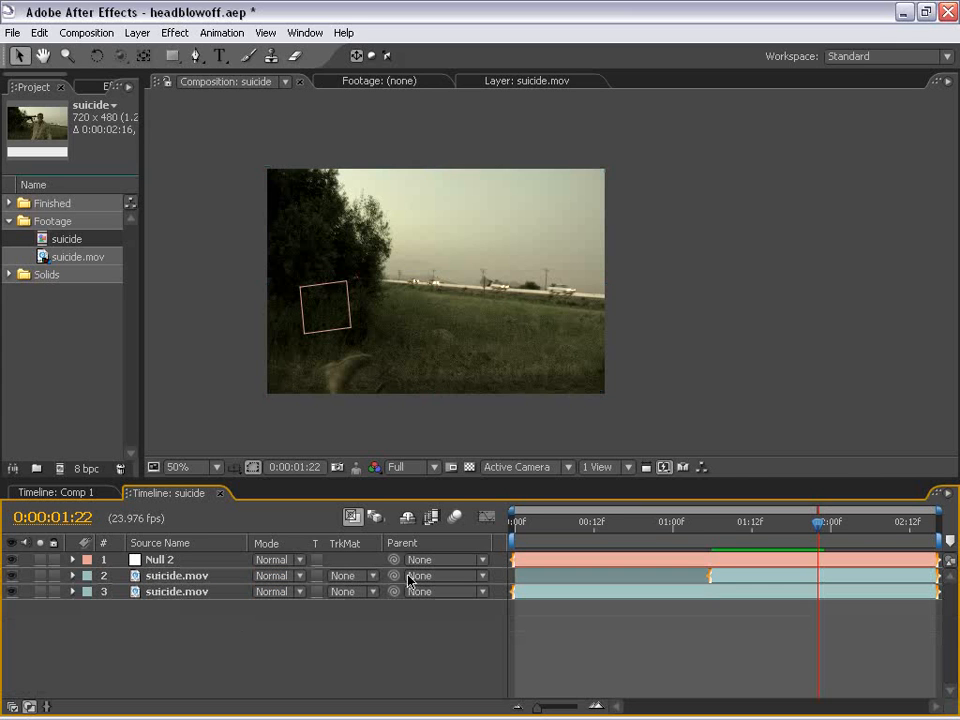
pyautogui.moveTo(393, 576); pyautogui.dragTo(165, 565)
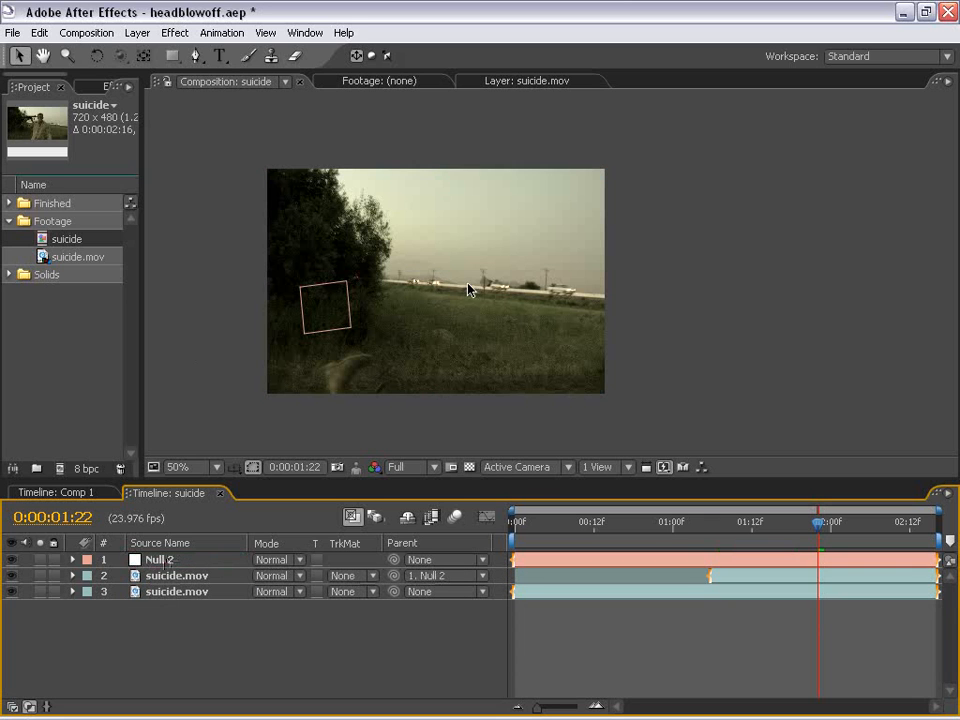
# Step: Scrub back to 0:00:01:06, toggling the original footage's visibility, to check the frozen background's motion against it
pyautogui.click(13, 592)
pyautogui.moveTo(818, 522); pyautogui.dragTo(756, 522)
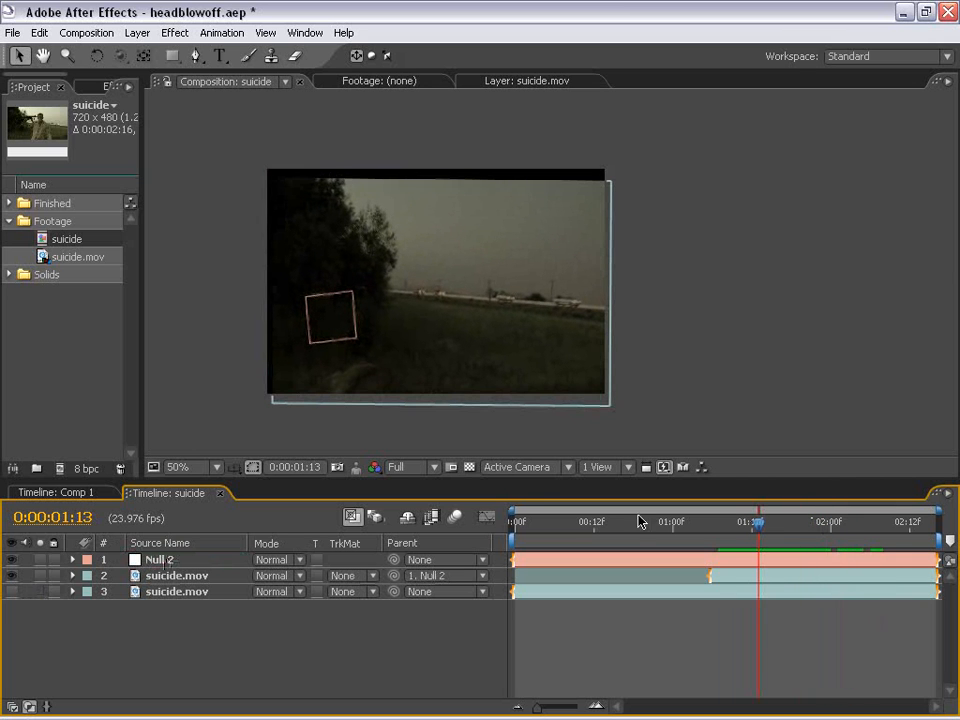
pyautogui.click(13, 591)
pyautogui.moveTo(762, 522); pyautogui.dragTo(716, 536)
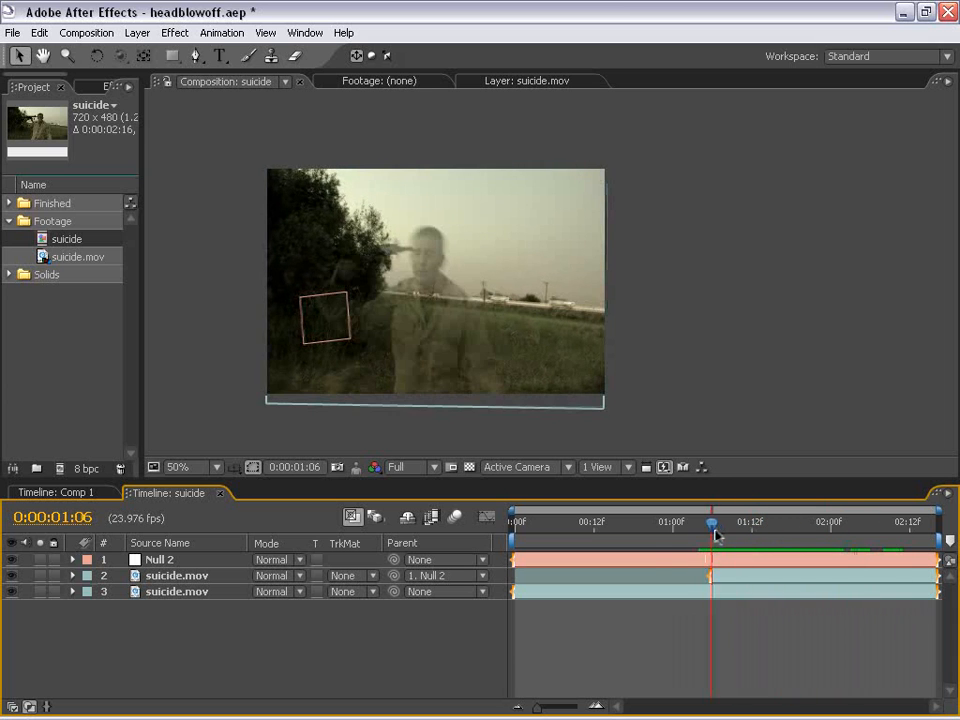
# Step: Set the frozen background layer's opacity to 100%
pyautogui.click(171, 577)
pyautogui.press('t')
pyautogui.moveTo(264, 592); pyautogui.dragTo(541, 623)
# Step: Create a white solid and trim its start to 0:00:01:06
pyautogui.click(138, 33)
pyautogui.moveTo(150, 52)
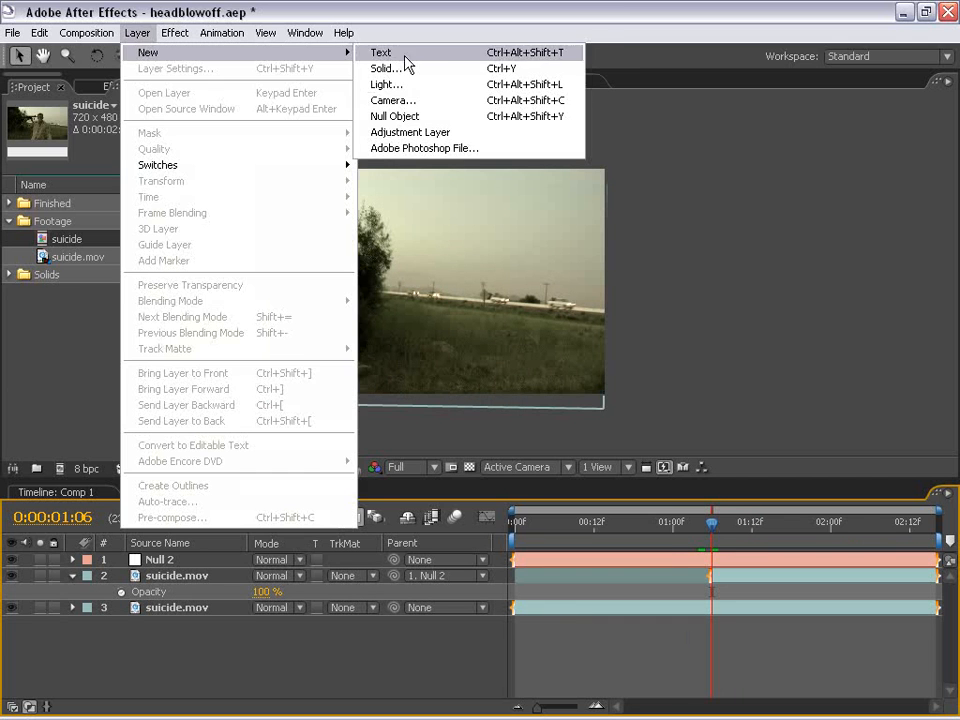
pyautogui.click(410, 68)
pyautogui.click(516, 538)
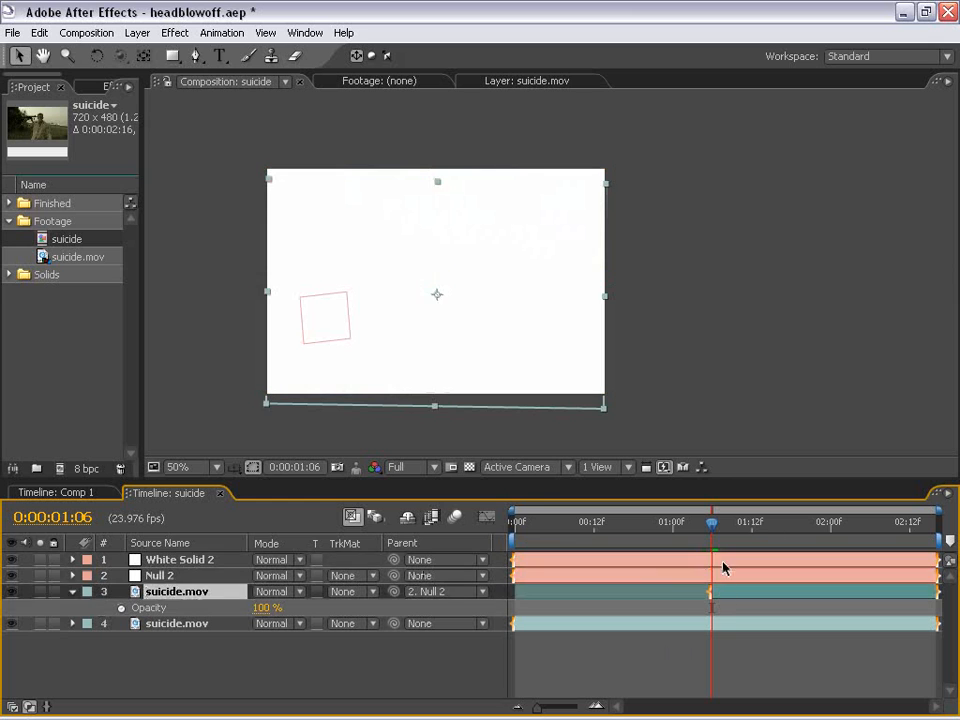
pyautogui.hotkey('alt', '[')
pyautogui.moveTo(713, 523)
pyautogui.mouseDown()
pyautogui.moveTo(766, 524)
pyautogui.moveTo(712, 524)
pyautogui.mouseUp()
# Step: Set the white solid's opacity to 50% and collapse its properties
pyautogui.press('t')
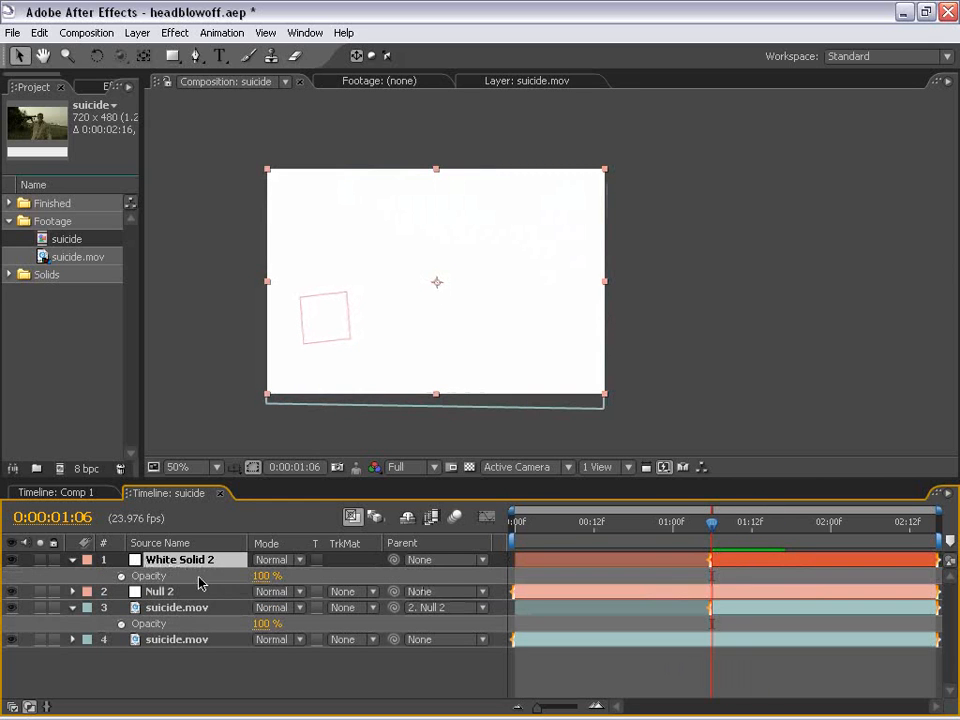
pyautogui.click(264, 576)
pyautogui.write('50')
pyautogui.press('Return')
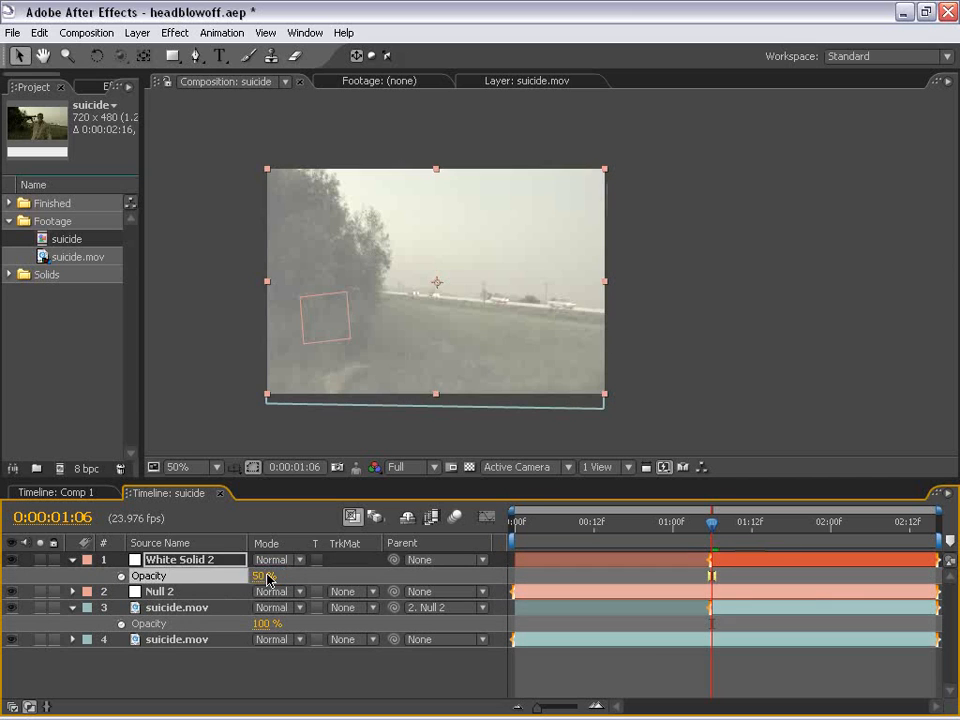
pyautogui.click(154, 681)
pyautogui.click(72, 560)
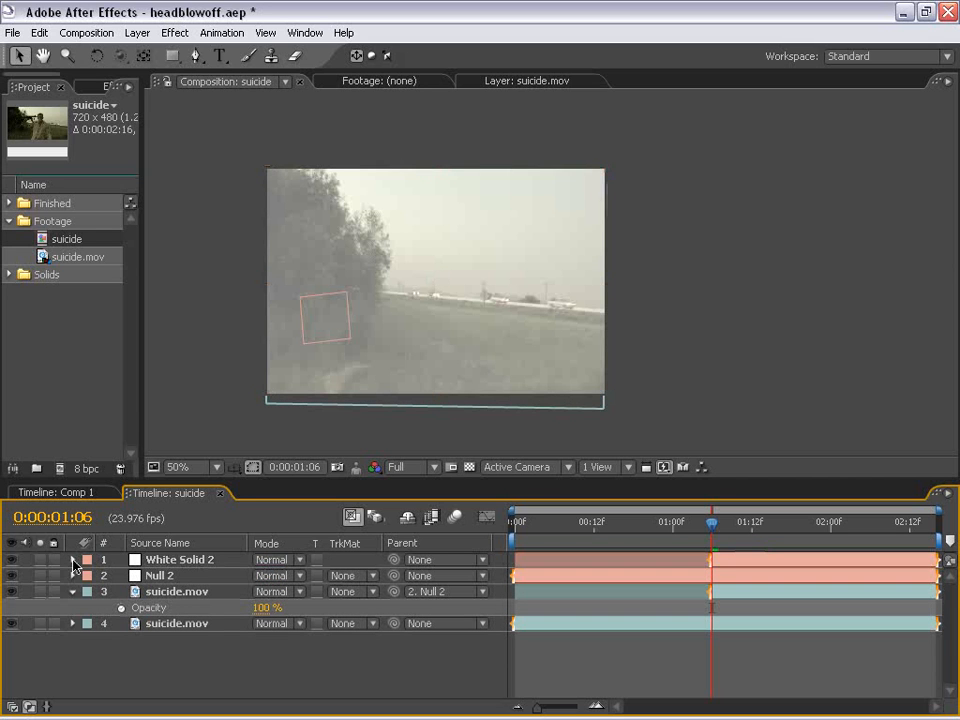
# Step: Hide the frozen background layer to expose the soldier's head beneath the white solid at 0:00:01:06
pyautogui.click(11, 591)
pyautogui.click(11, 591)
pyautogui.click(11, 592)
pyautogui.scroll(1, 441, 304)
pyautogui.press('space')
pyautogui.moveTo(402, 292); pyautogui.dragTo(524, 303)
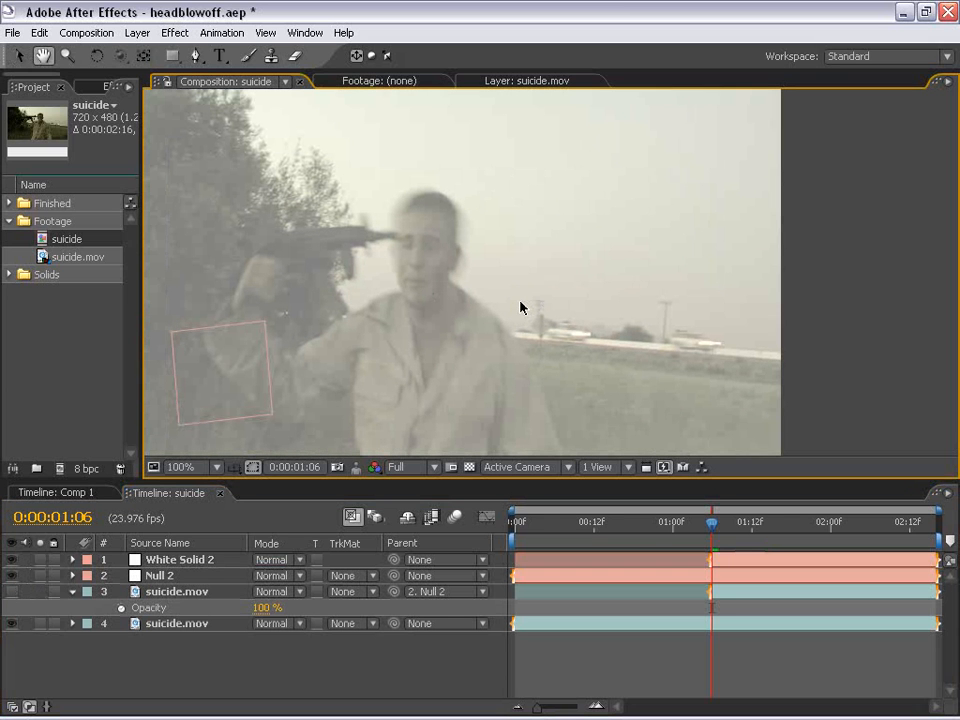
# Step: Draw a closed six-point Pen mask around the soldier's head on the white solid at 0:00:01:06
pyautogui.moveTo(422, 294); pyautogui.dragTo(421, 256)
pyautogui.click(196, 56)
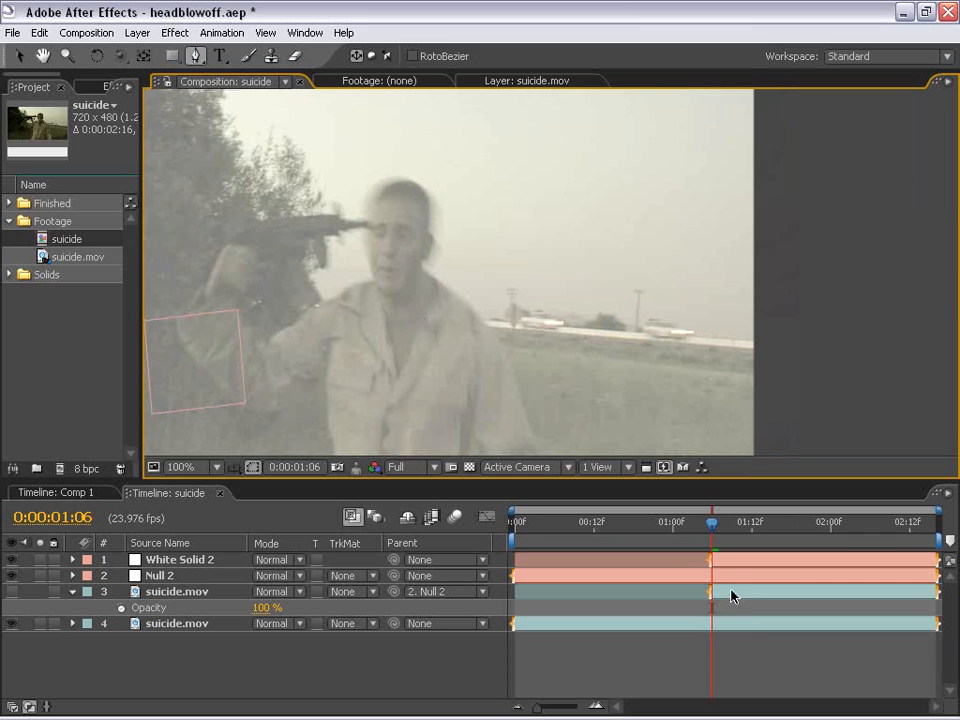
pyautogui.click(731, 595)
pyautogui.click(731, 562)
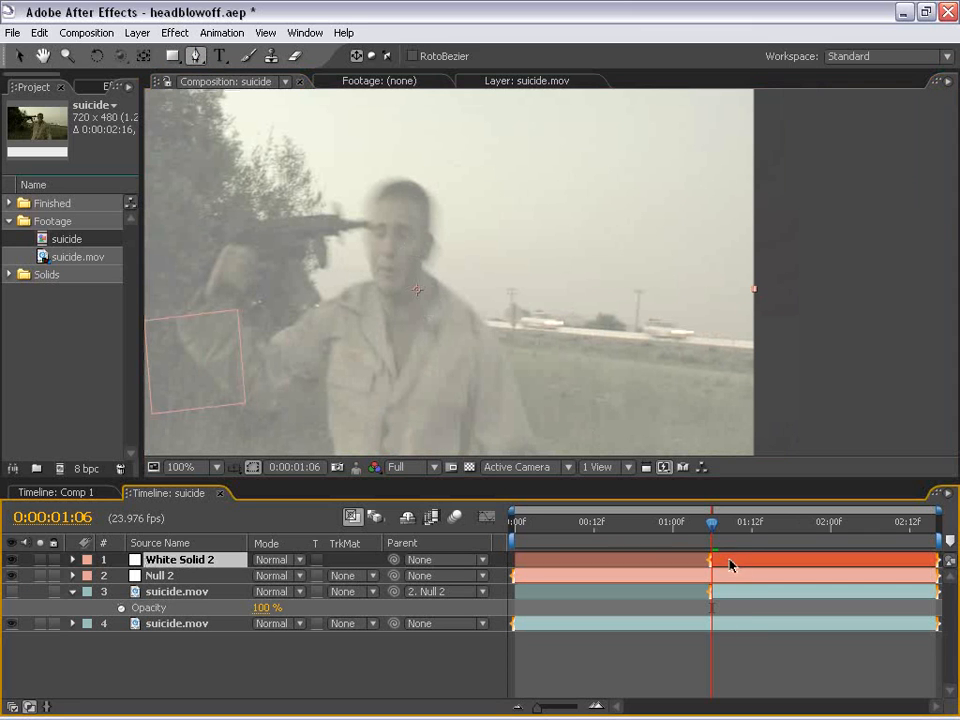
pyautogui.click(397, 158)
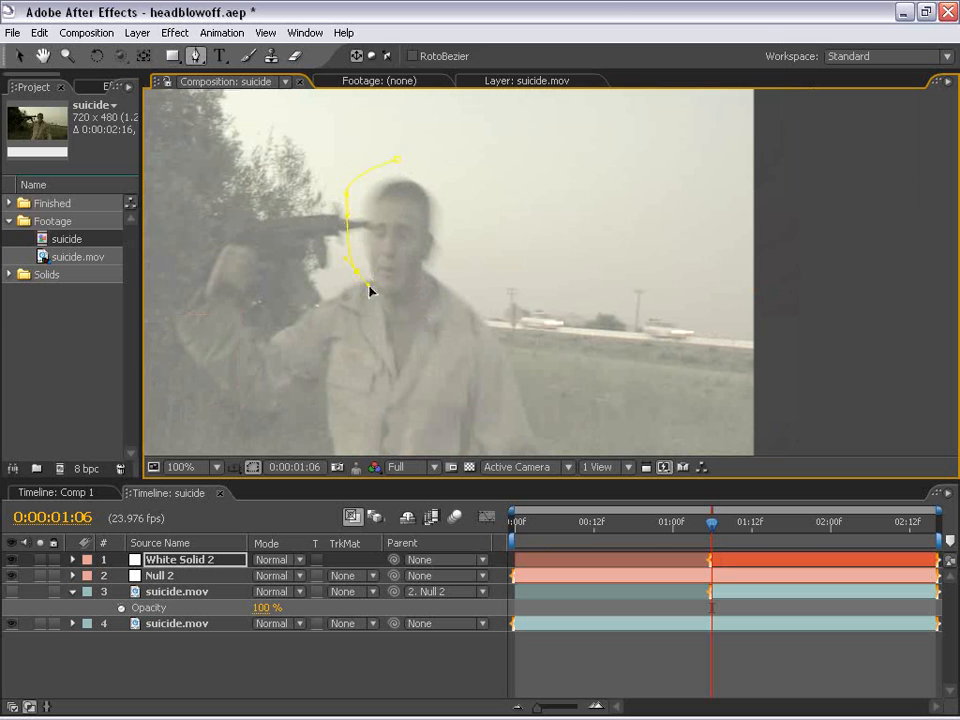
pyautogui.moveTo(404, 305); pyautogui.dragTo(414, 305)
pyautogui.moveTo(463, 271); pyautogui.dragTo(467, 257)
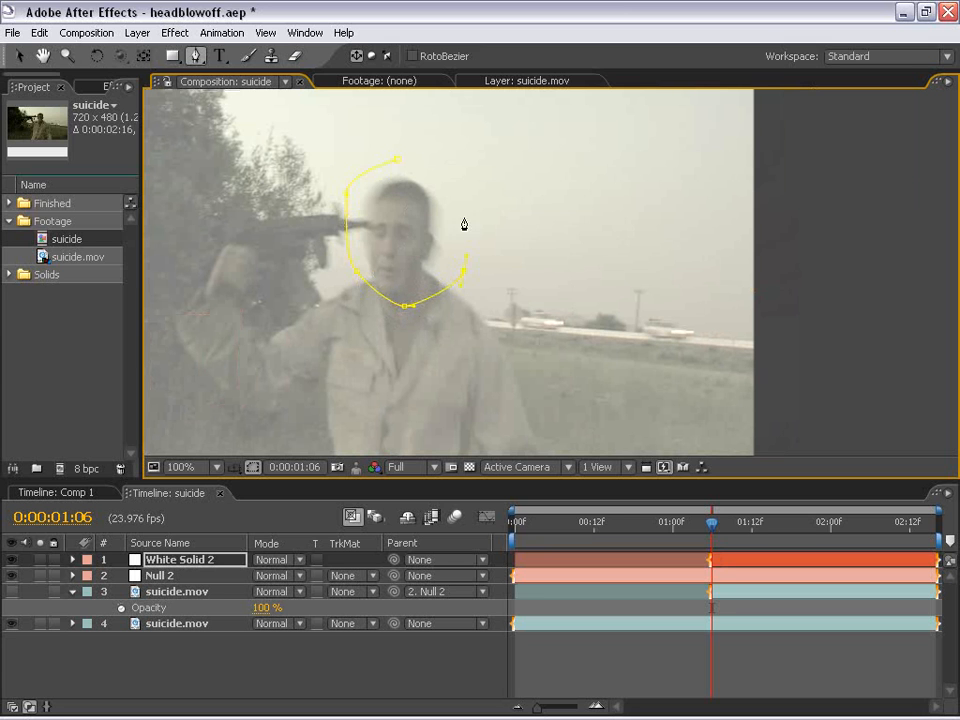
pyautogui.click(397, 160)
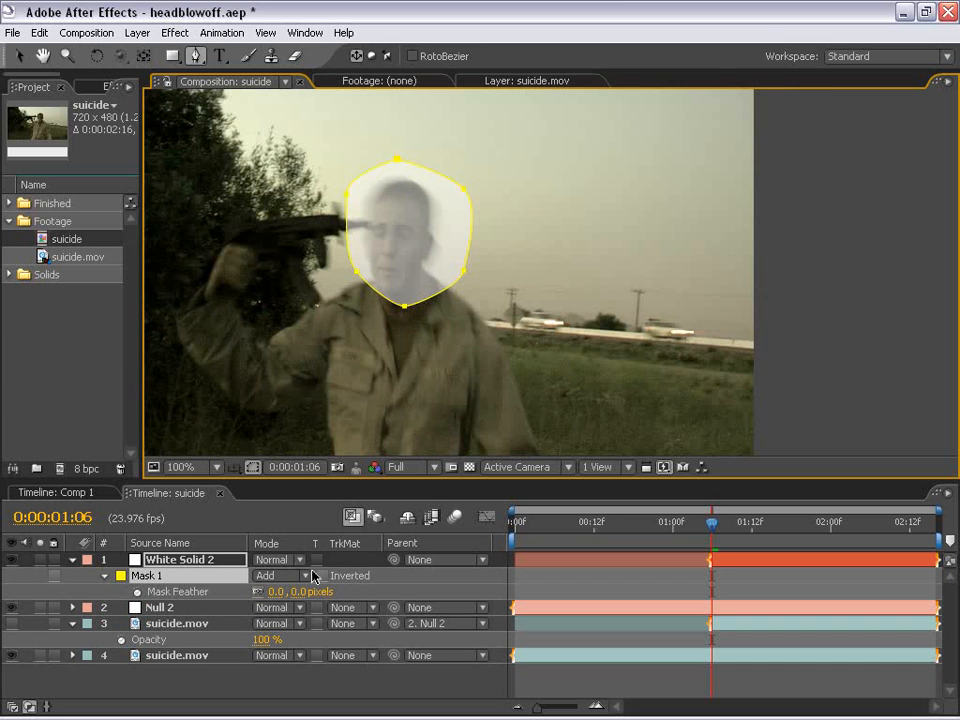
# Step: Set the white solid's mask feather to 6 pixels
pyautogui.click(299, 591)
pyautogui.write('6')
pyautogui.press('Return')
pyautogui.press('v')
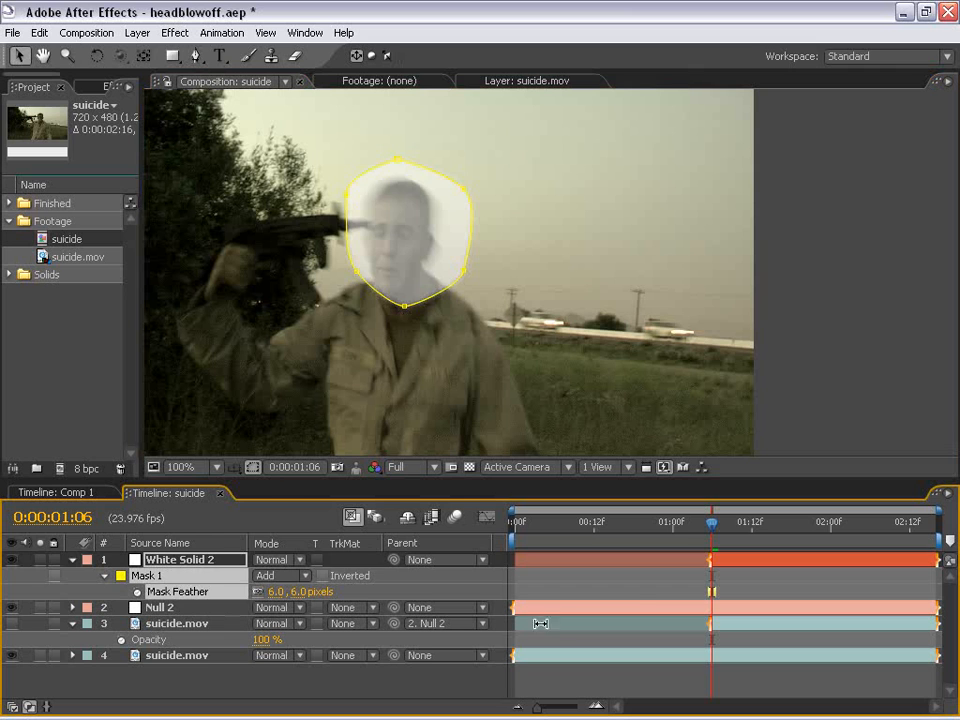
pyautogui.click(630, 594)
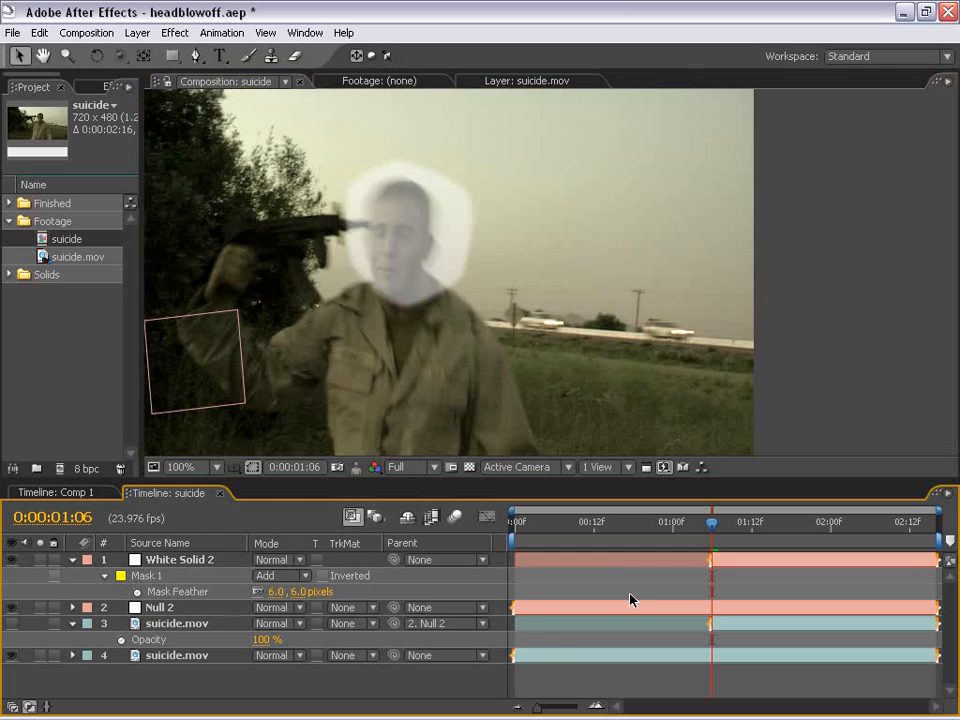
# Step: Move the white solid's anchor point to the base of the soldier's neck and try rotating the solid around it
pyautogui.click(718, 560)
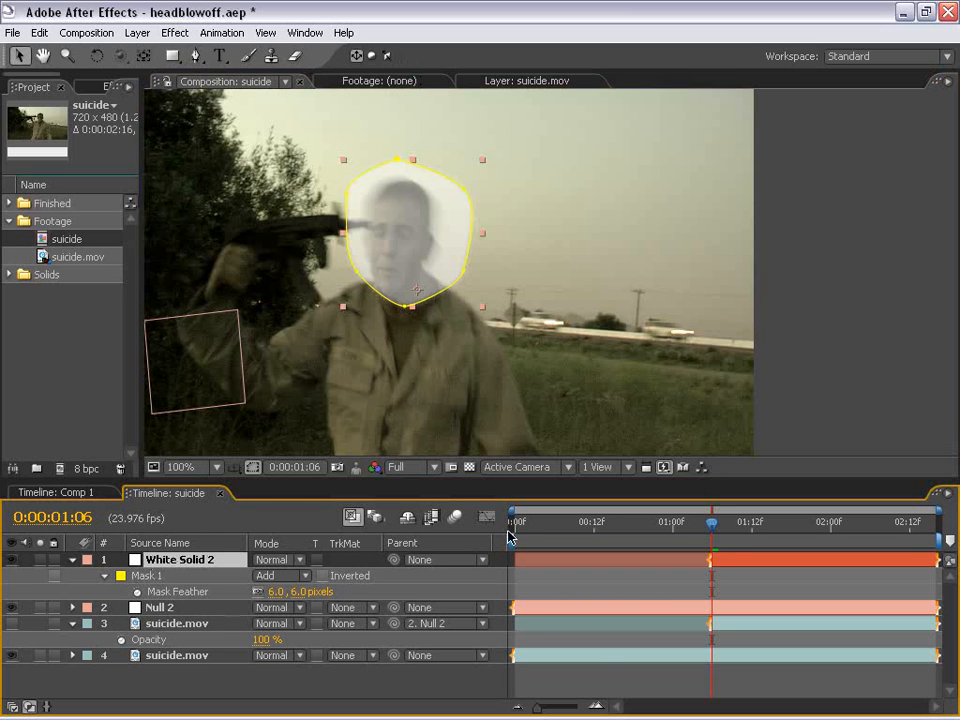
pyautogui.click(143, 57)
pyautogui.moveTo(422, 294); pyautogui.dragTo(406, 303)
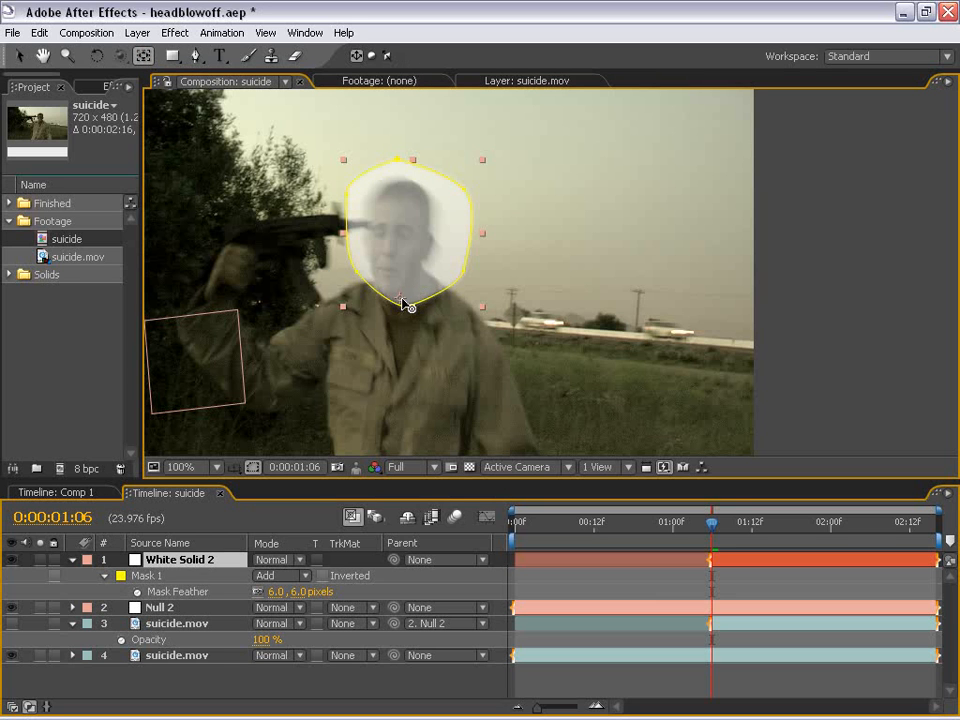
pyautogui.press('w')
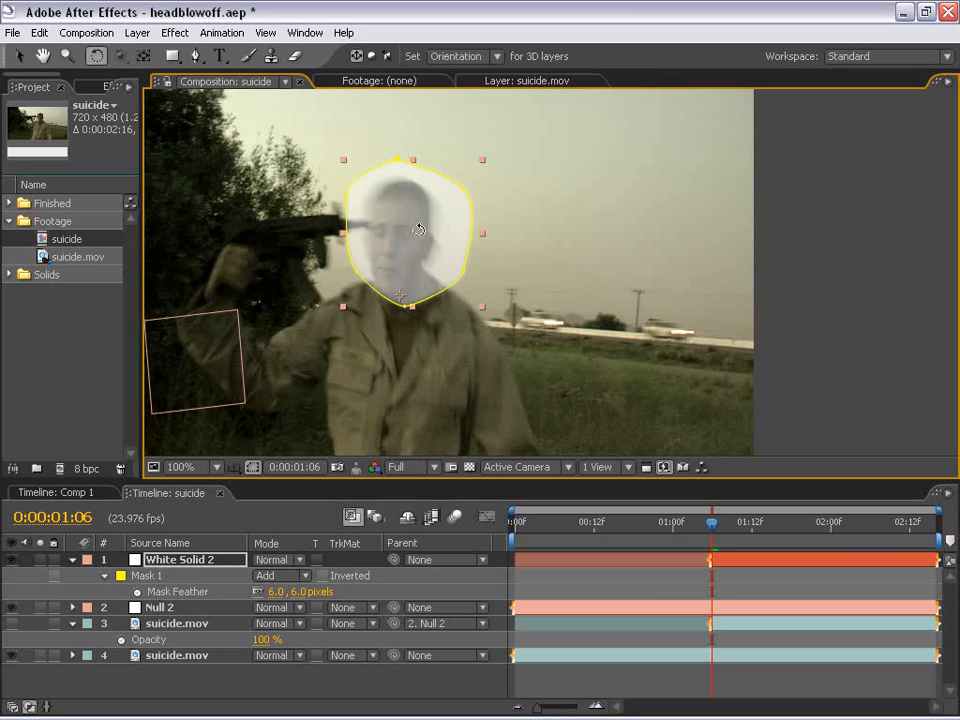
pyautogui.moveTo(420, 227)
pyautogui.mouseDown()
pyautogui.moveTo(489, 388)
pyautogui.moveTo(342, 210)
pyautogui.moveTo(411, 227)
pyautogui.mouseUp()
pyautogui.press('v')
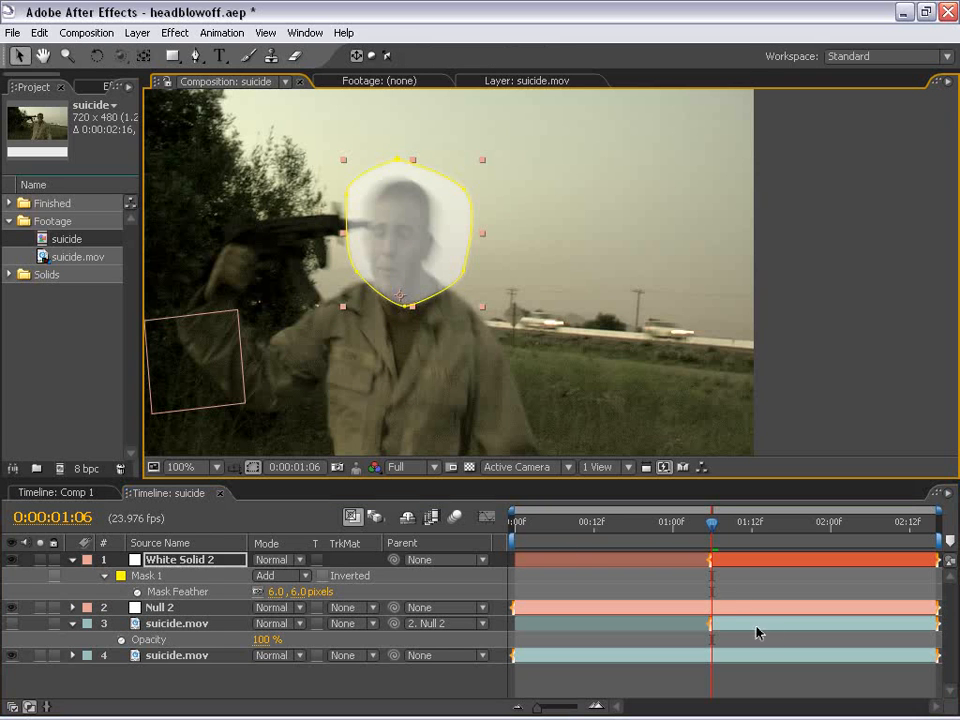
# Step: Reveal the white solid's Position and Rotation and set starting keyframes for both at 0:00:01:06
pyautogui.click(760, 683)
pyautogui.click(726, 562)
pyautogui.press('p')
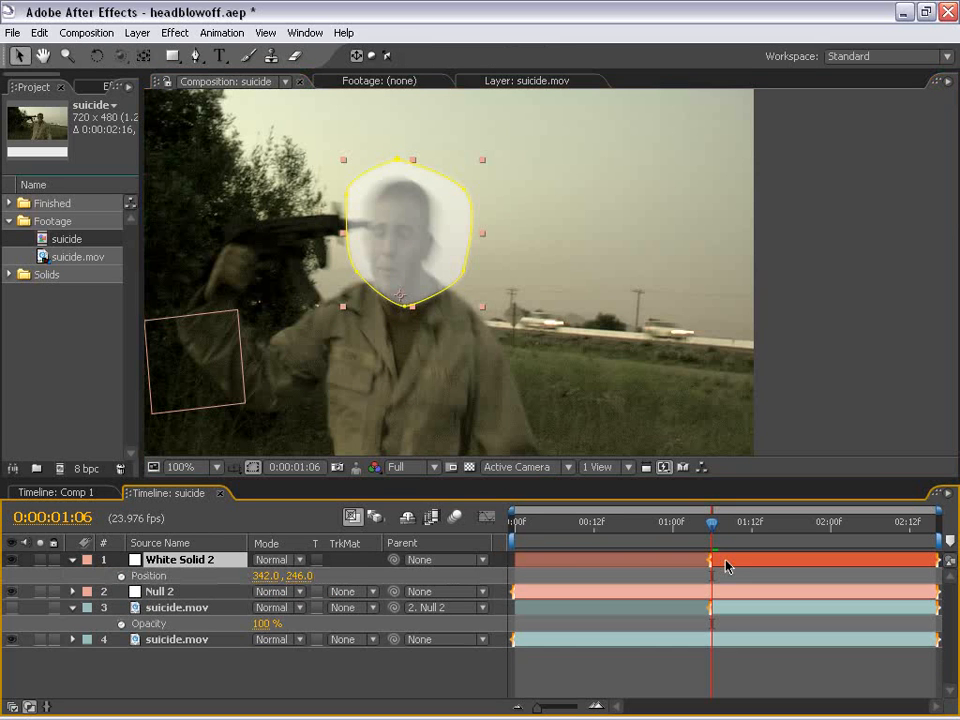
pyautogui.hotkey('shift', 'r')
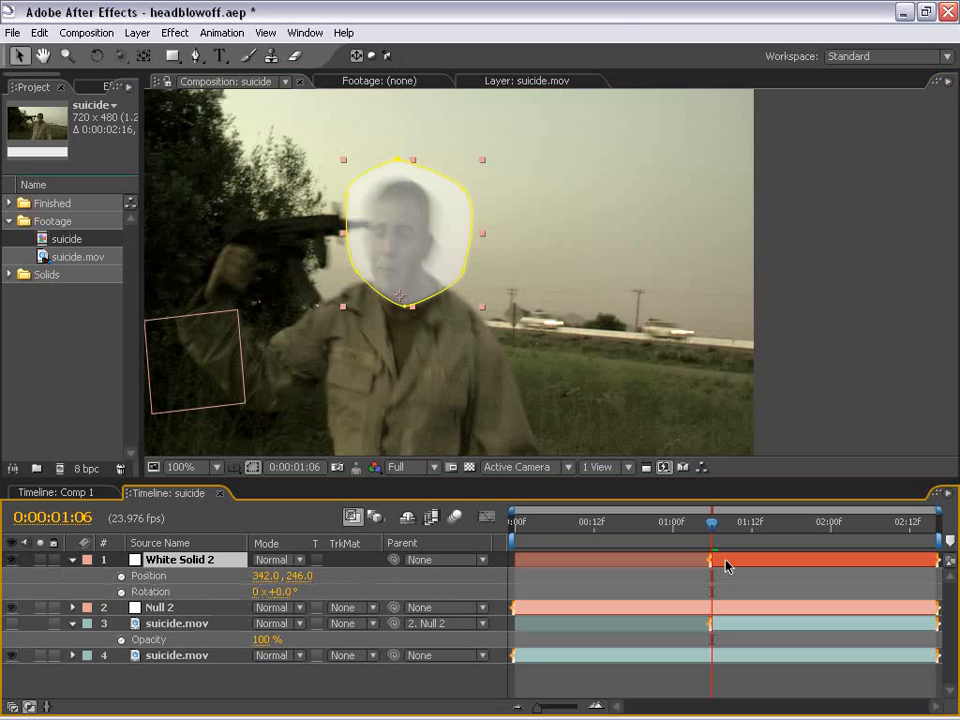
pyautogui.click(121, 576)
pyautogui.click(121, 591)
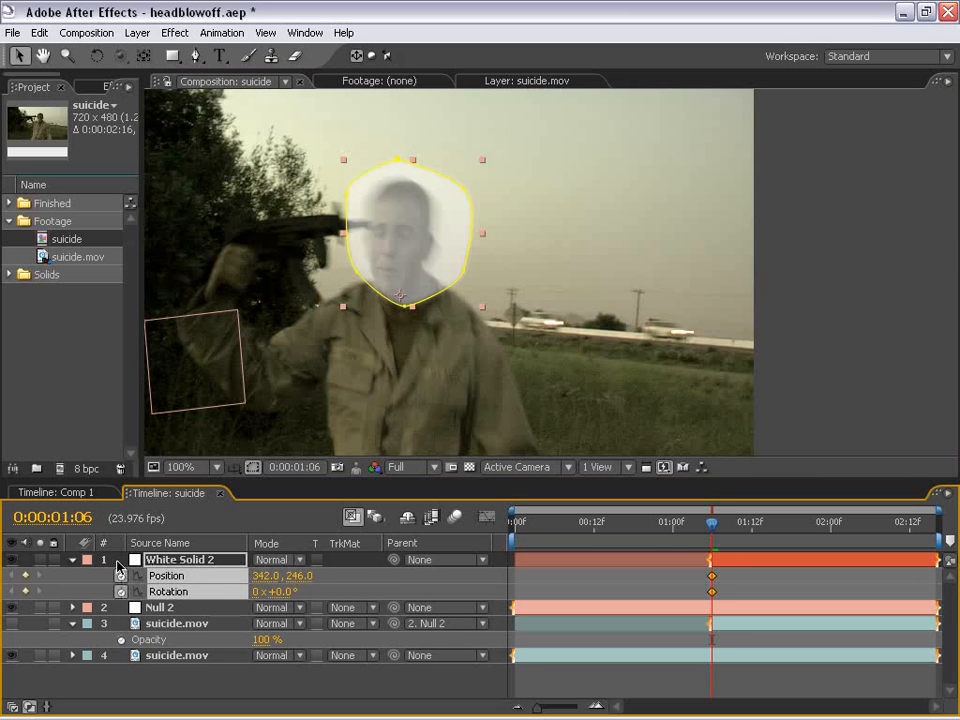
# Step: Keyframe the white solid over the falling head at 0:00:01:10, with position 446, 237 and rotation 79.1°
pyautogui.press('pagedown')
pyautogui.press('pagedown')
pyautogui.press('pagedown')
pyautogui.press('pagedown')
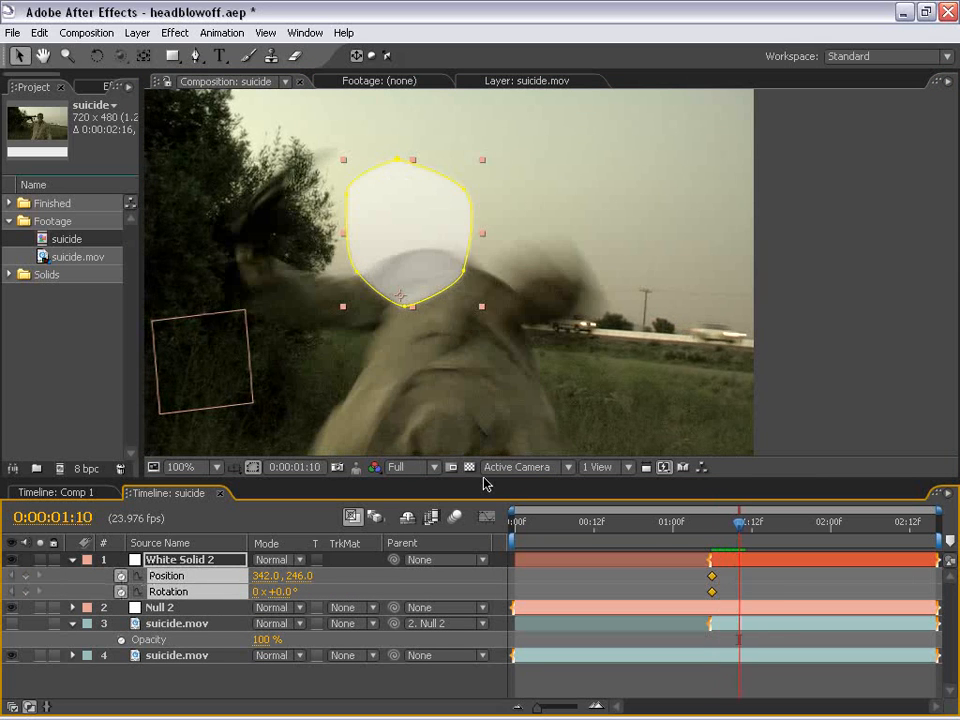
pyautogui.moveTo(480, 275); pyautogui.dragTo(623, 282)
pyautogui.press('w')
pyautogui.moveTo(621, 367); pyautogui.dragTo(574, 317)
pyautogui.press('v')
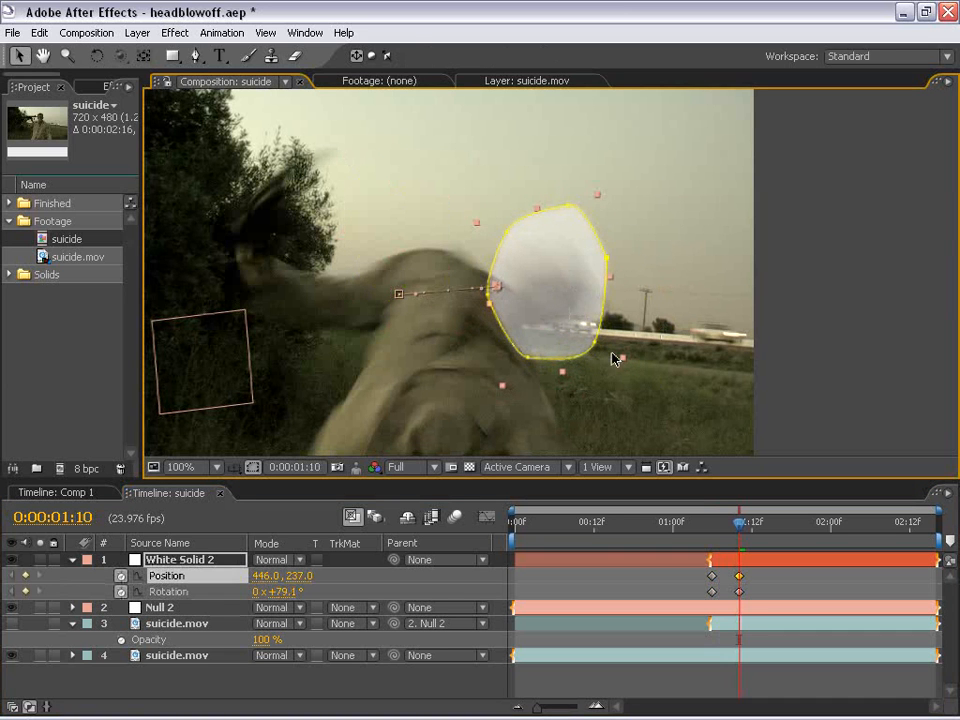
# Step: Fit the white solid to the head at 0:00:01:08 with position 363, 224.5 and rotation 35.4°
pyautogui.press('pageup')
pyautogui.press('pageup')
pyautogui.moveTo(468, 205); pyautogui.dragTo(437, 188)
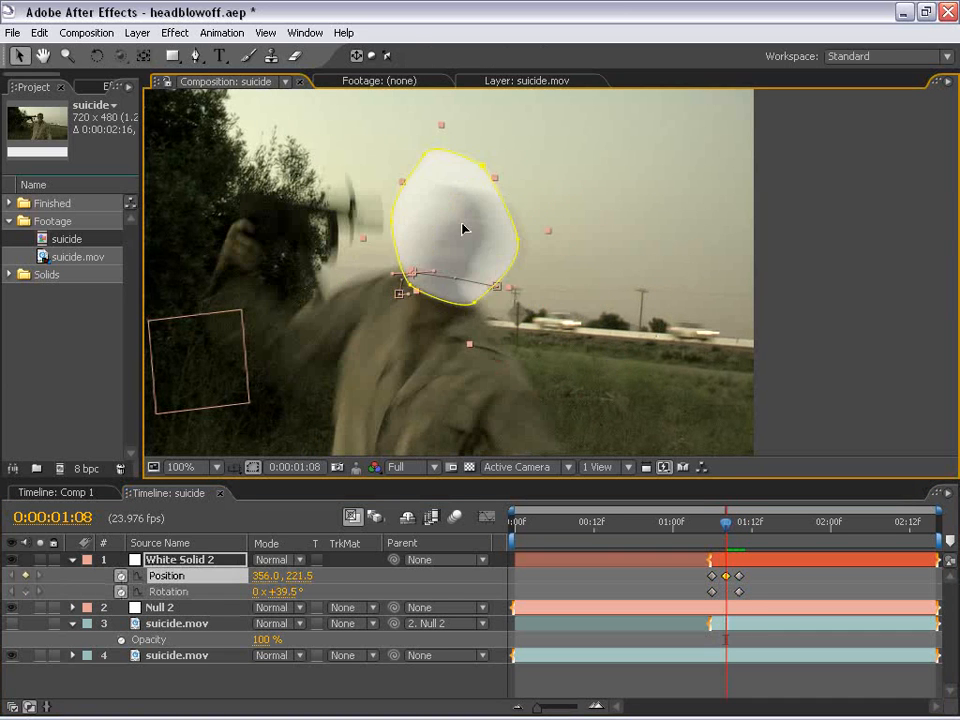
pyautogui.press('w')
pyautogui.moveTo(508, 253); pyautogui.dragTo(510, 240)
pyautogui.press('v')
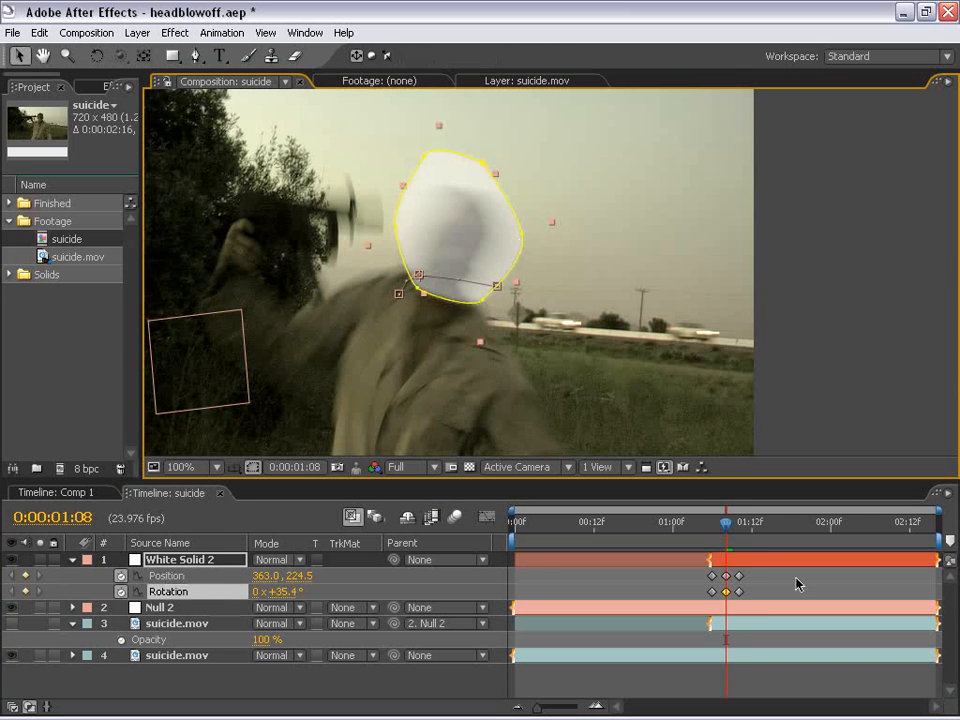
# Step: Keyframe the white solid over the head at 0:00:01:12, with position 500, 332 and rotation 89.6°
pyautogui.press('pagedown')
pyautogui.press('pagedown')
pyautogui.press('pagedown')
pyautogui.press('pagedown')
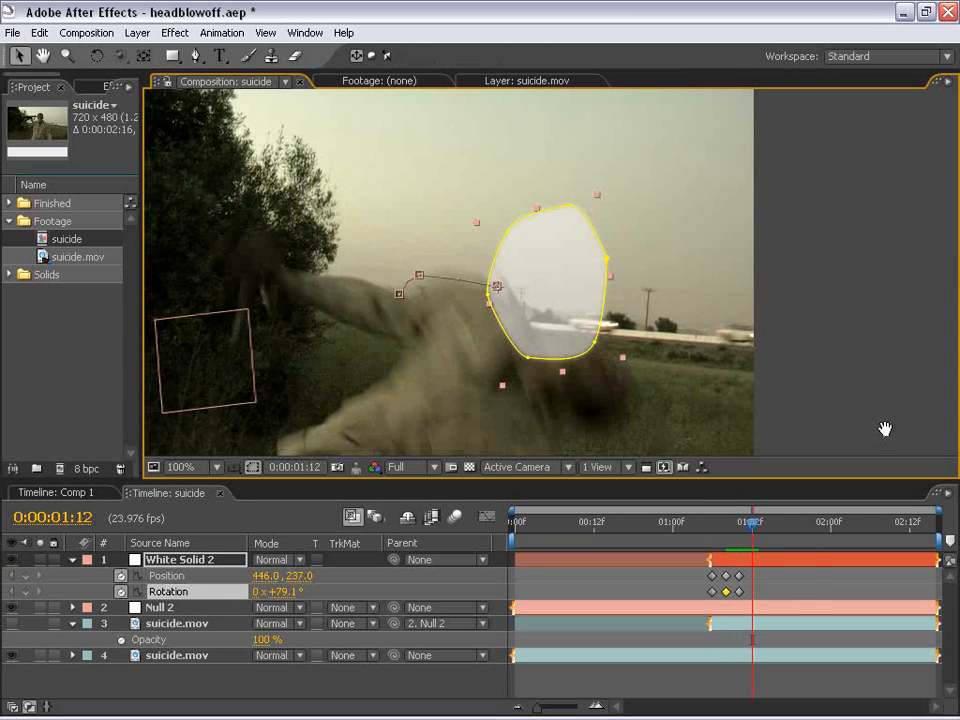
pyautogui.moveTo(422, 376); pyautogui.dragTo(332, 281)
pyautogui.moveTo(461, 161); pyautogui.dragTo(519, 452)
pyautogui.press('w')
pyautogui.press('v')
# Step: Keyframe the white solid's position to follow the head out of frame, reaching 527, 550 at 0:00:01:19
pyautogui.press('pagedown')
pyautogui.press('pagedown')
pyautogui.press('pagedown')
pyautogui.press('pagedown')
pyautogui.press('pagedown')
pyautogui.press('pagedown')
pyautogui.press('pagedown')
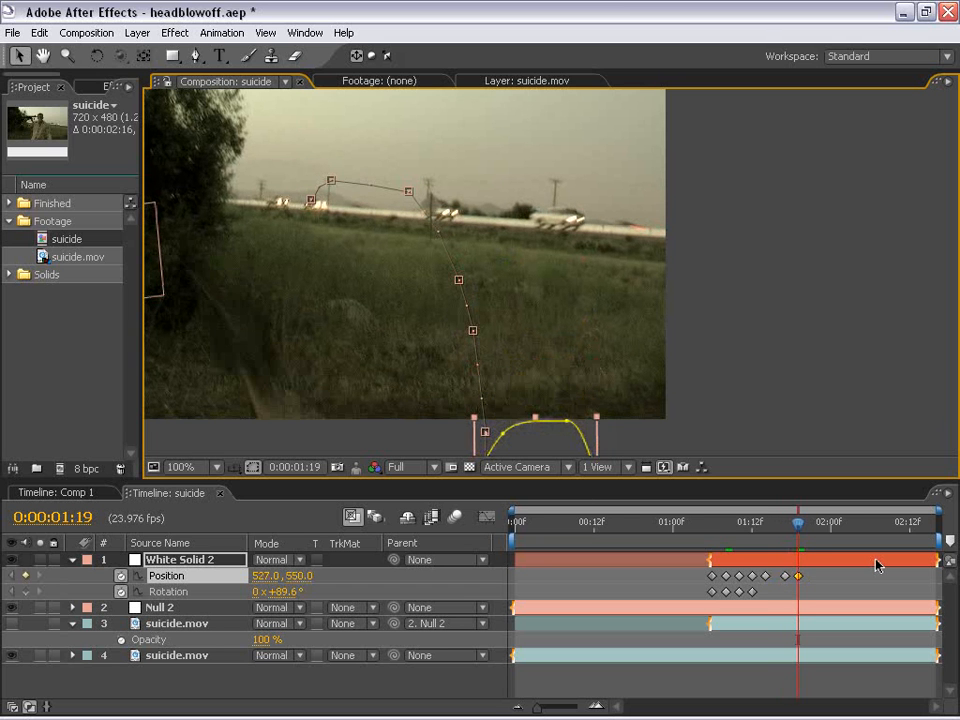
# Step: Check how the white solid covers the head frame by frame from 0:00:01:19 back to 0:00:01:08
pyautogui.press('pageup')
pyautogui.press('pageup')
pyautogui.press('pageup')
pyautogui.press('pageup')
pyautogui.press('pageup')
pyautogui.press('pageup')
pyautogui.press('pageup')
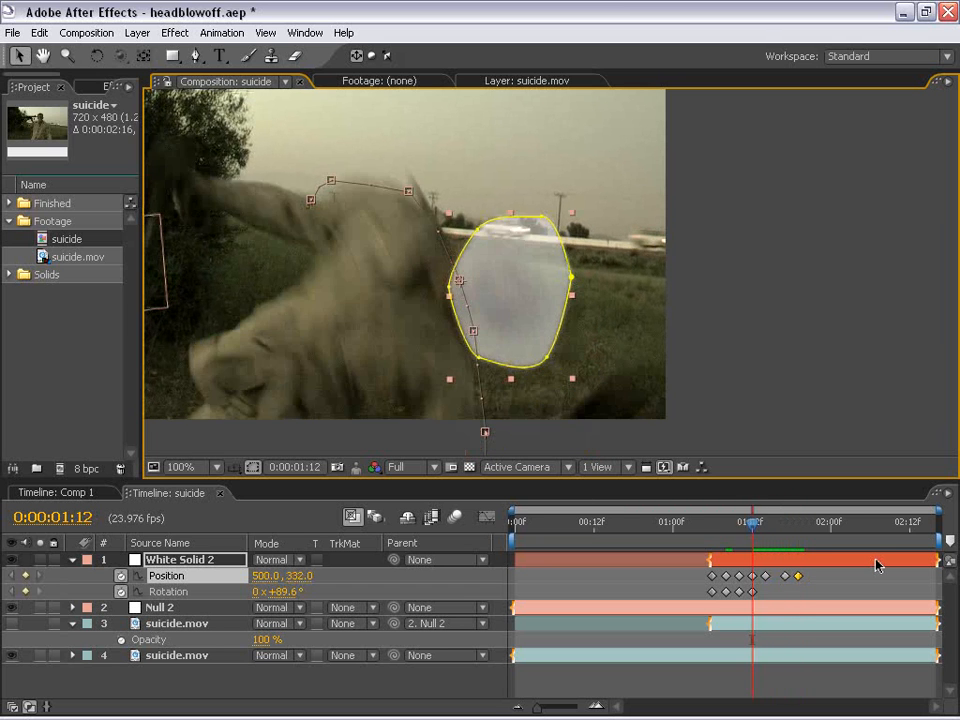
pyautogui.press('pageup')
pyautogui.press('pageup')
pyautogui.press('pageup')
pyautogui.press('pageup')
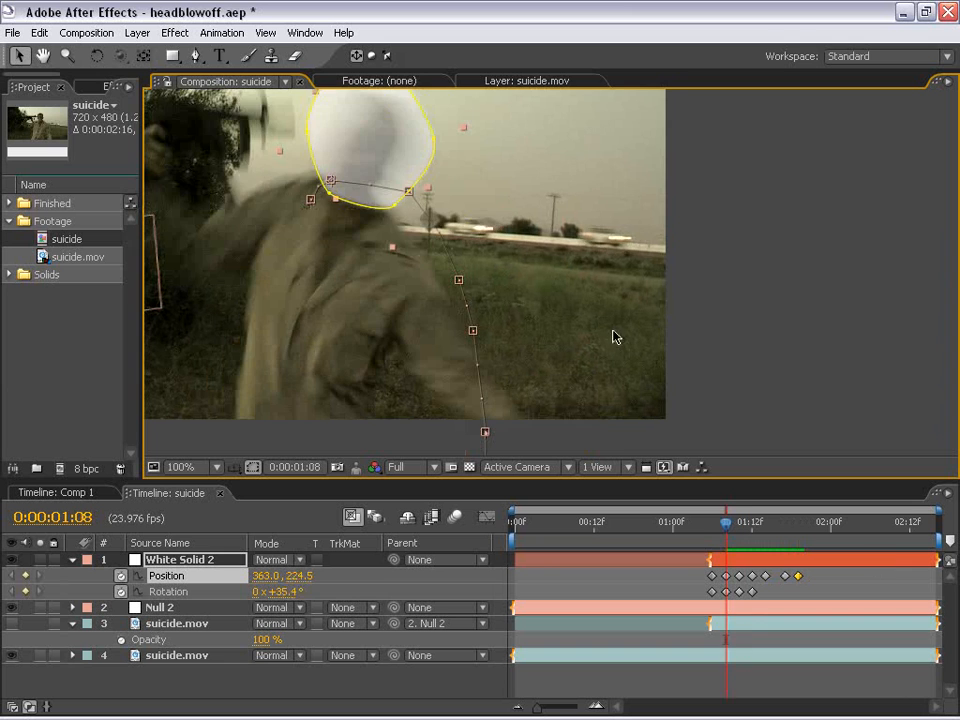
pyautogui.scroll(-1, 613, 331)
pyautogui.moveTo(545, 268); pyautogui.dragTo(566, 302)
pyautogui.scroll(1, 533, 344)
pyautogui.moveTo(506, 240); pyautogui.dragTo(528, 252)
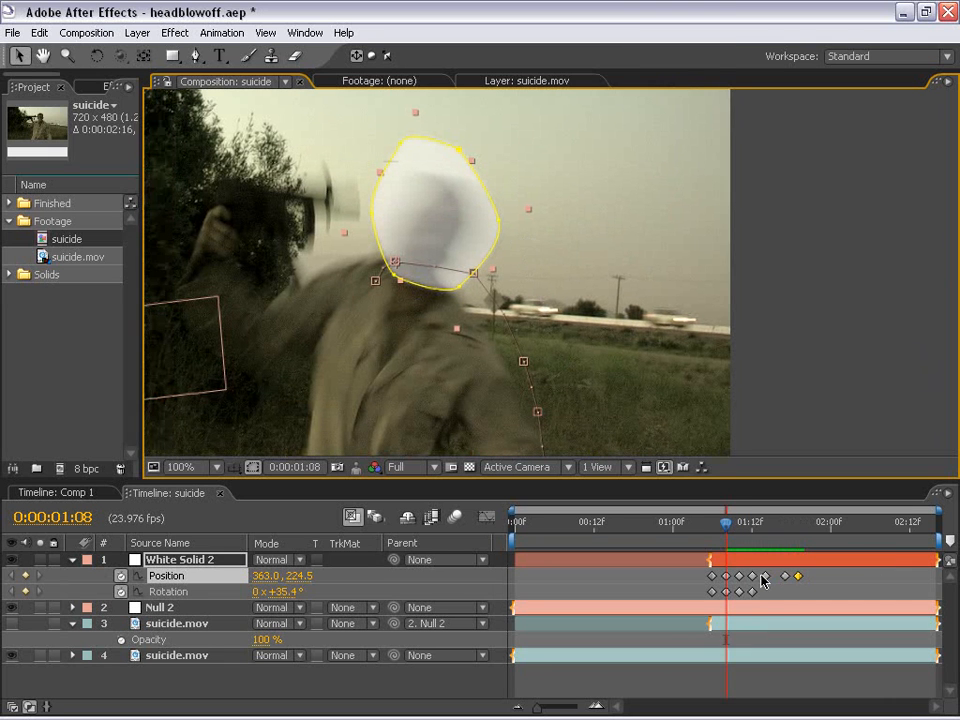
# Step: Set the white solid's mask expansion to 2 pixels and its mask feather to 14 pixels
pyautogui.click(753, 558)
pyautogui.press('m')
pyautogui.press('m')
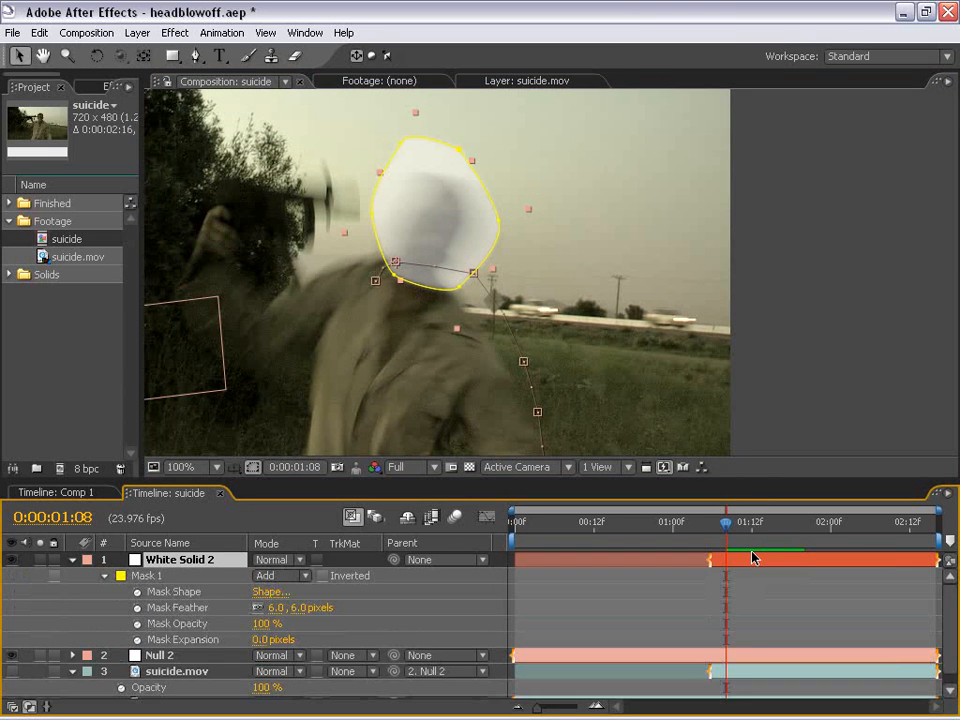
pyautogui.moveTo(264, 640); pyautogui.dragTo(335, 617)
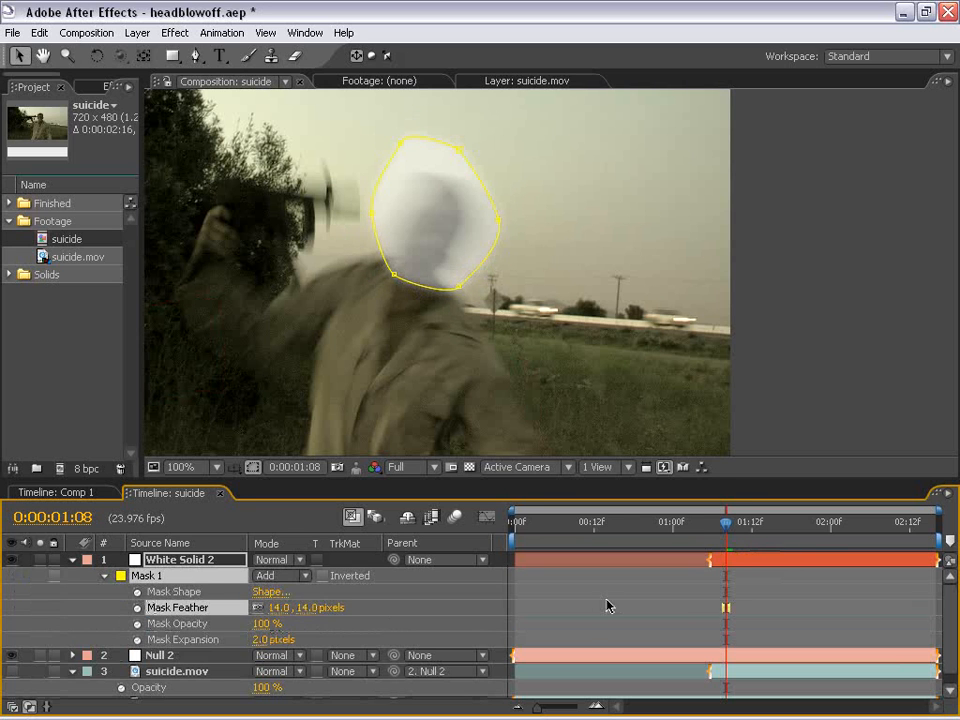
pyautogui.click(606, 604)
pyautogui.scroll(-1, 443, 236)
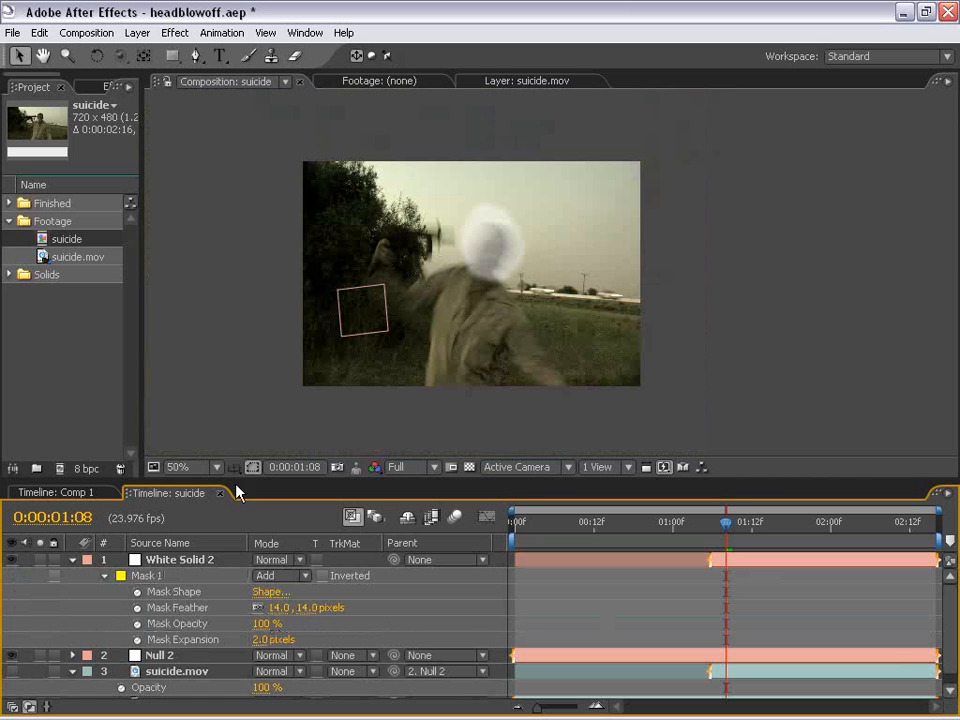
# Step: Set the white solid's opacity to 100%
pyautogui.click(73, 560)
pyautogui.click(170, 561)
pyautogui.press('t')
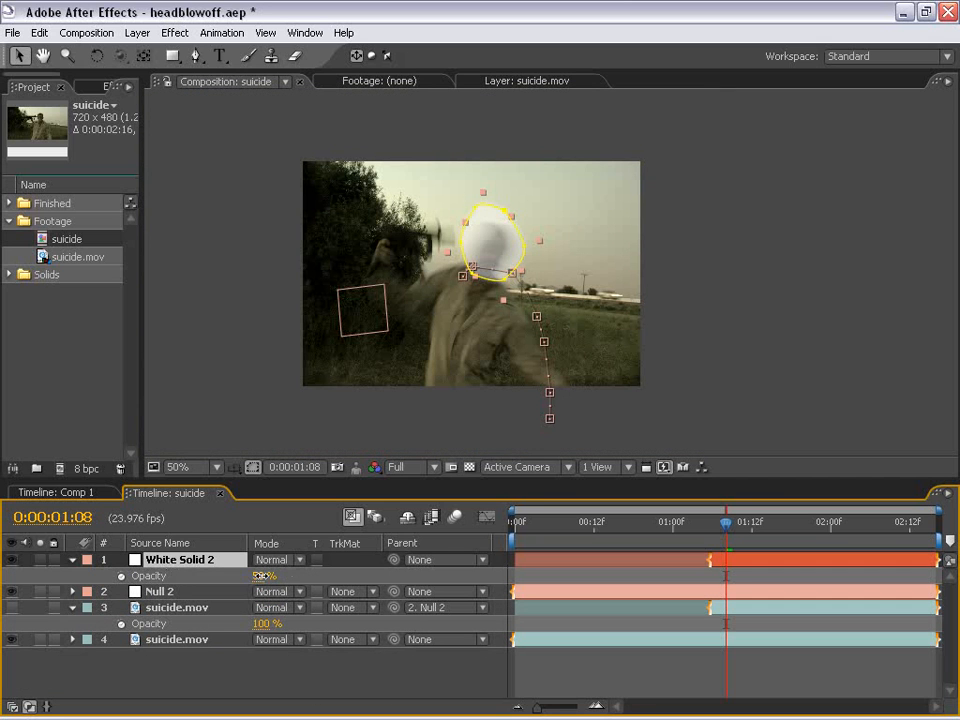
pyautogui.moveTo(260, 576); pyautogui.dragTo(310, 576)
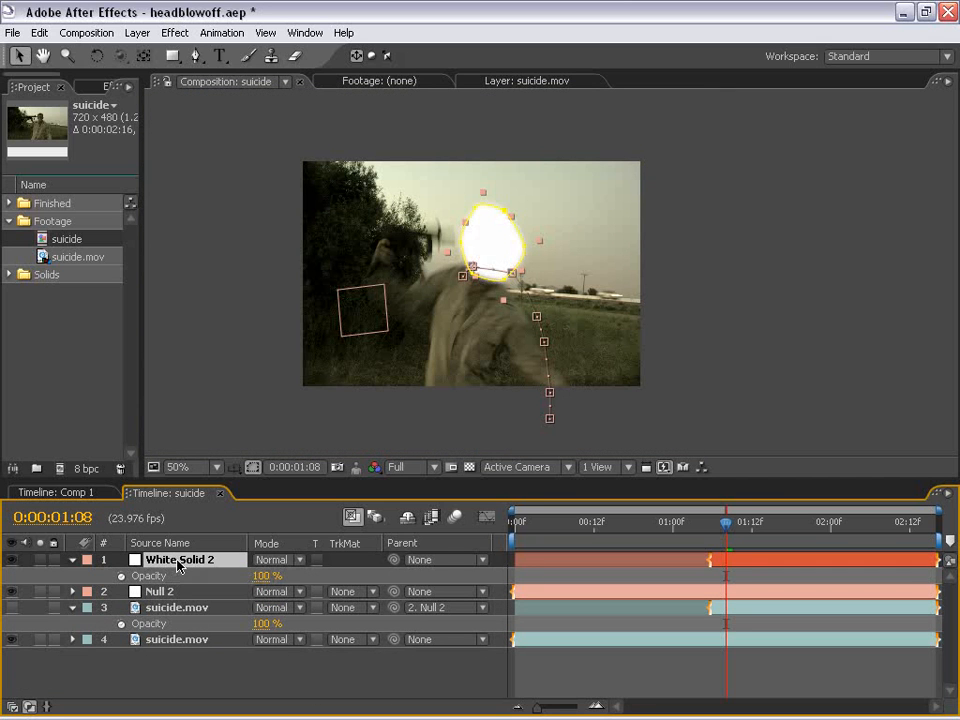
# Step: Rename the white solid layer to Head Matte
pyautogui.press('Return')
pyautogui.write('Head Ma')
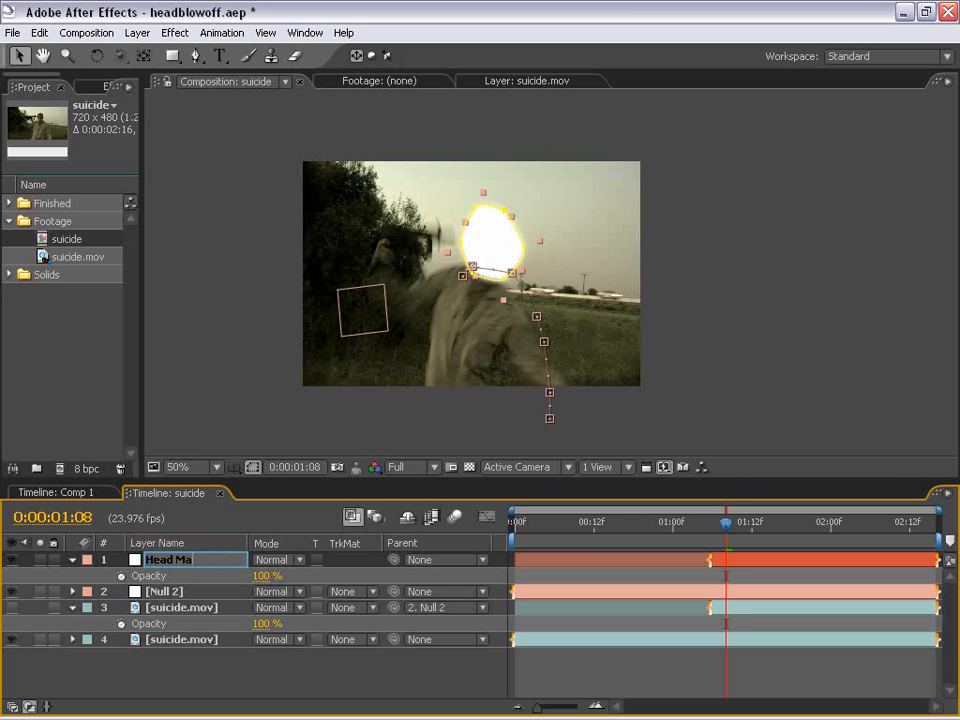
pyautogui.write('tte')
pyautogui.press('Return')
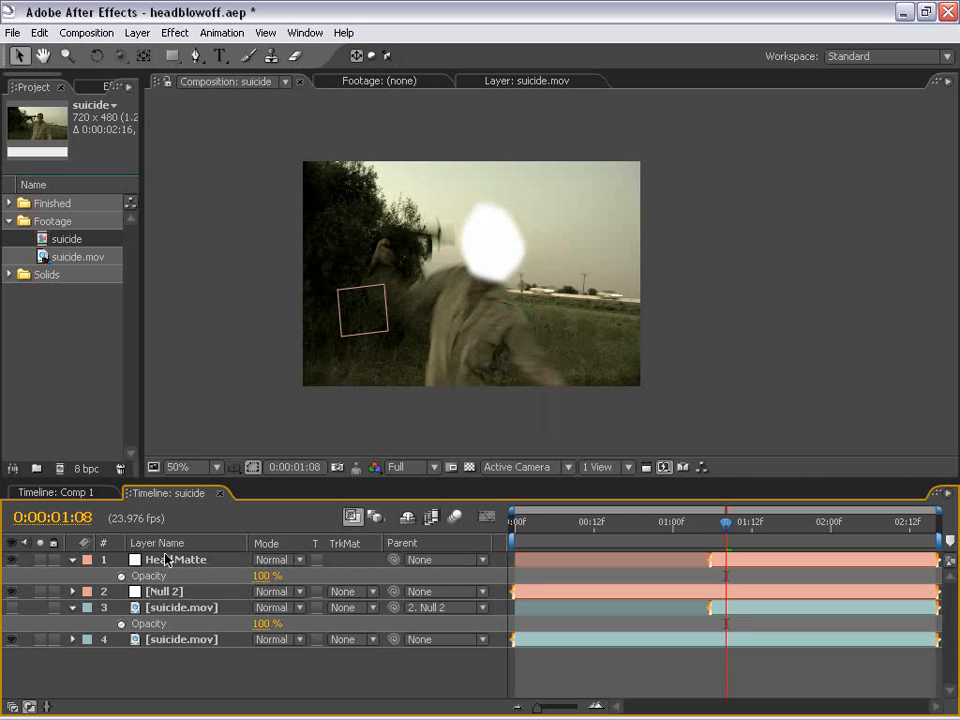
# Step: Move Head Matte directly above the frozen background layer and hide the null
pyautogui.moveTo(165, 560); pyautogui.dragTo(150, 605)
pyautogui.click(150, 607)
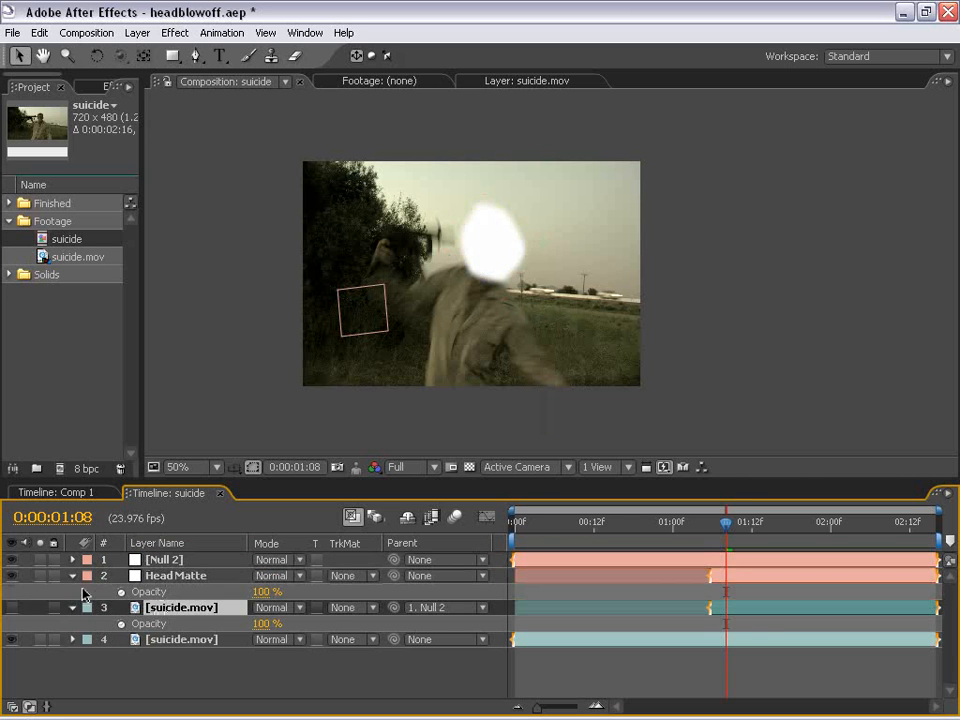
pyautogui.click(71, 577)
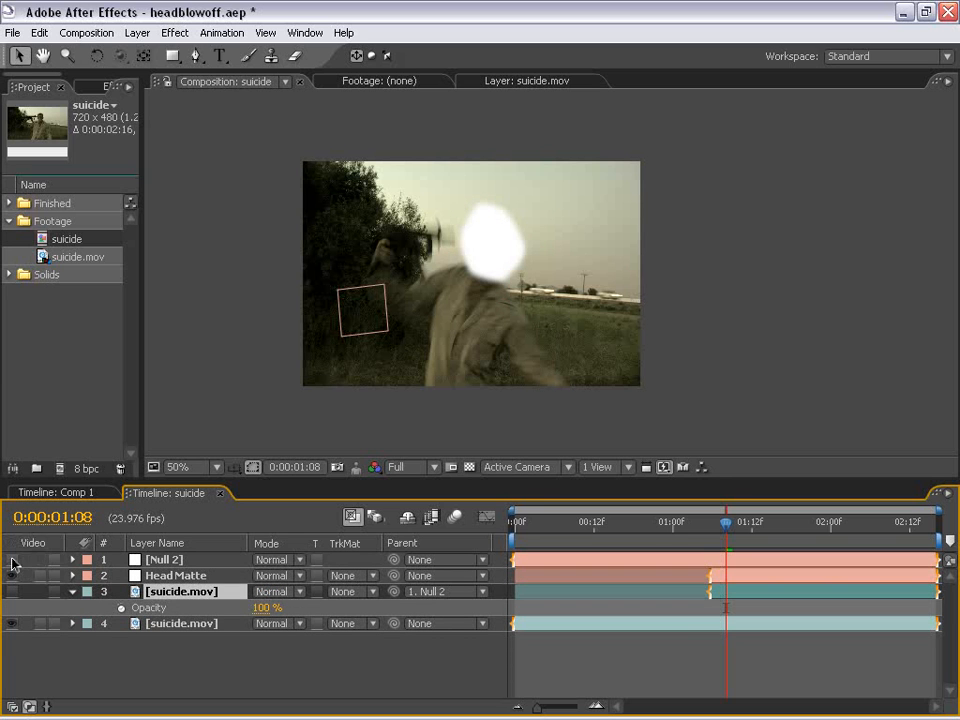
pyautogui.click(178, 652)
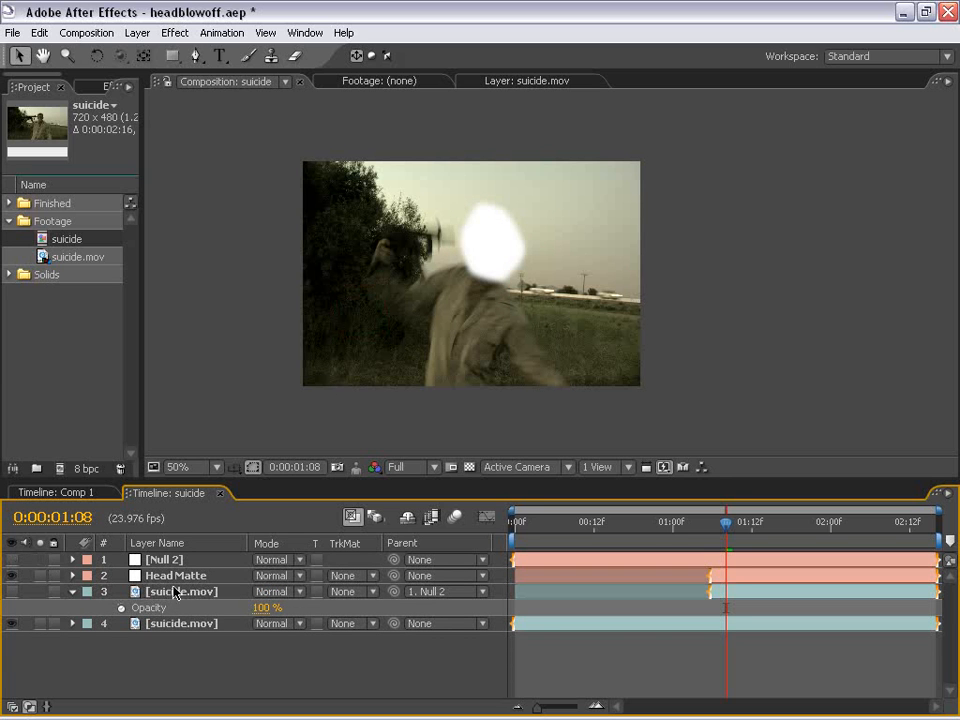
# Step: Set the frozen background layer's track matte to Alpha Matte "Head Matte" and turn on its visibility
pyautogui.click(170, 594)
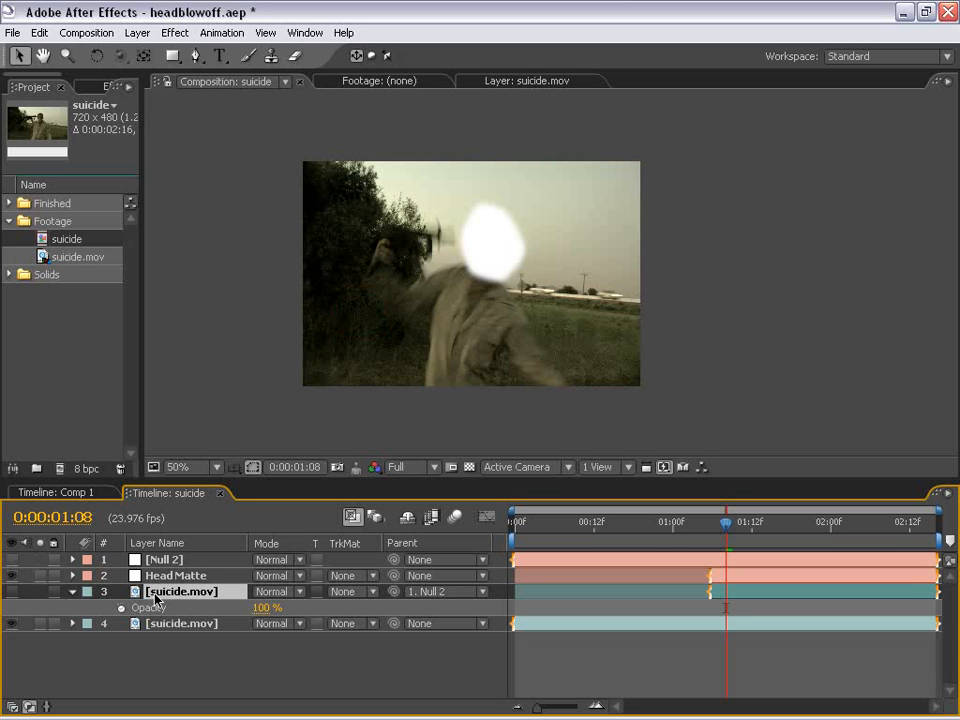
pyautogui.click(364, 594)
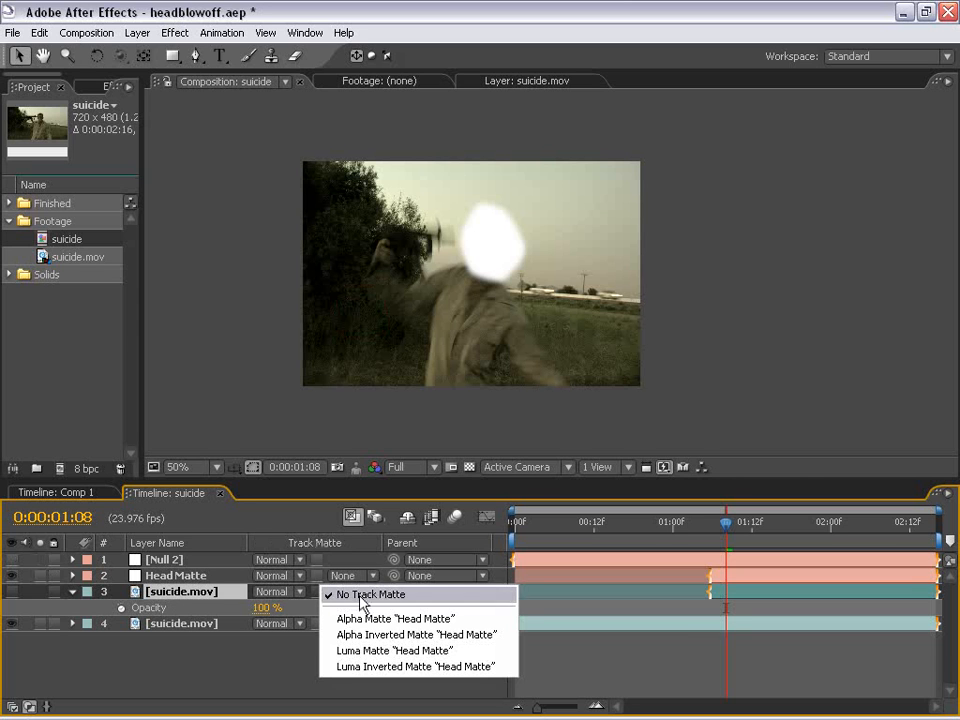
pyautogui.click(432, 620)
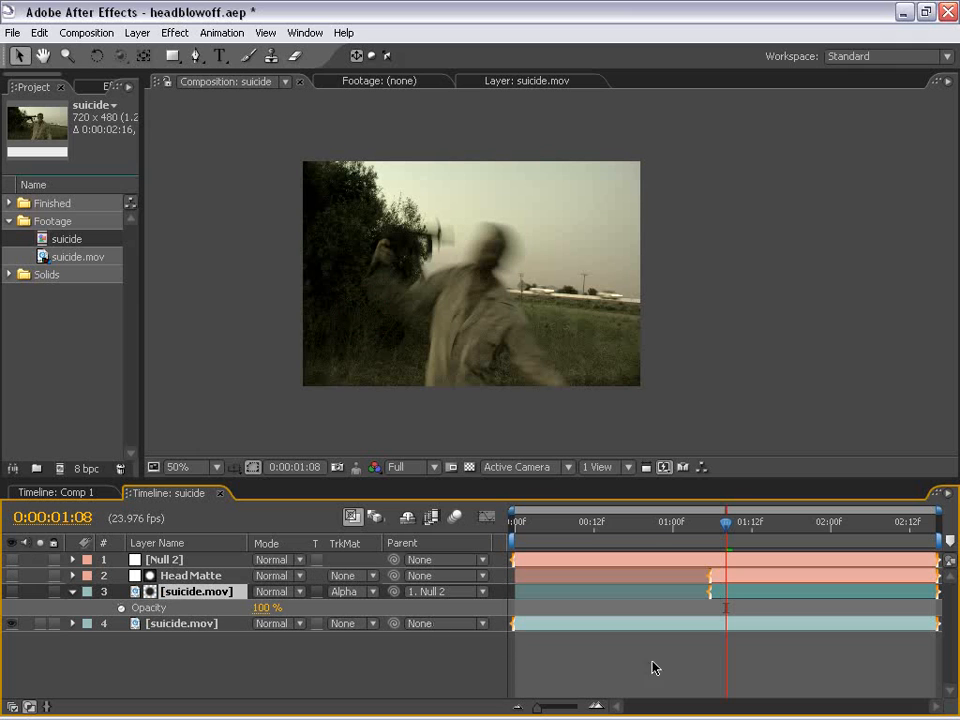
pyautogui.click(14, 593)
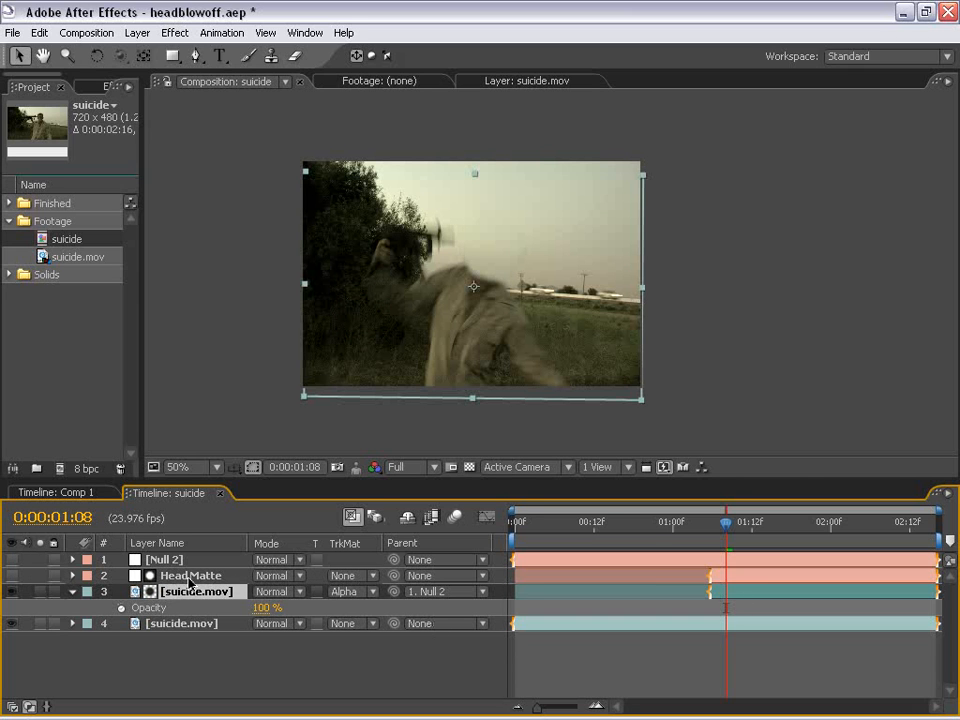
# Step: At 0:00:01:07, set Head Matte's mask feather to 19 pixels and its mask expansion to 14 pixels
pyautogui.moveTo(726, 524)
pyautogui.mouseDown()
pyautogui.moveTo(765, 527)
pyautogui.moveTo(718, 527)
pyautogui.mouseUp()
pyautogui.click(724, 578)
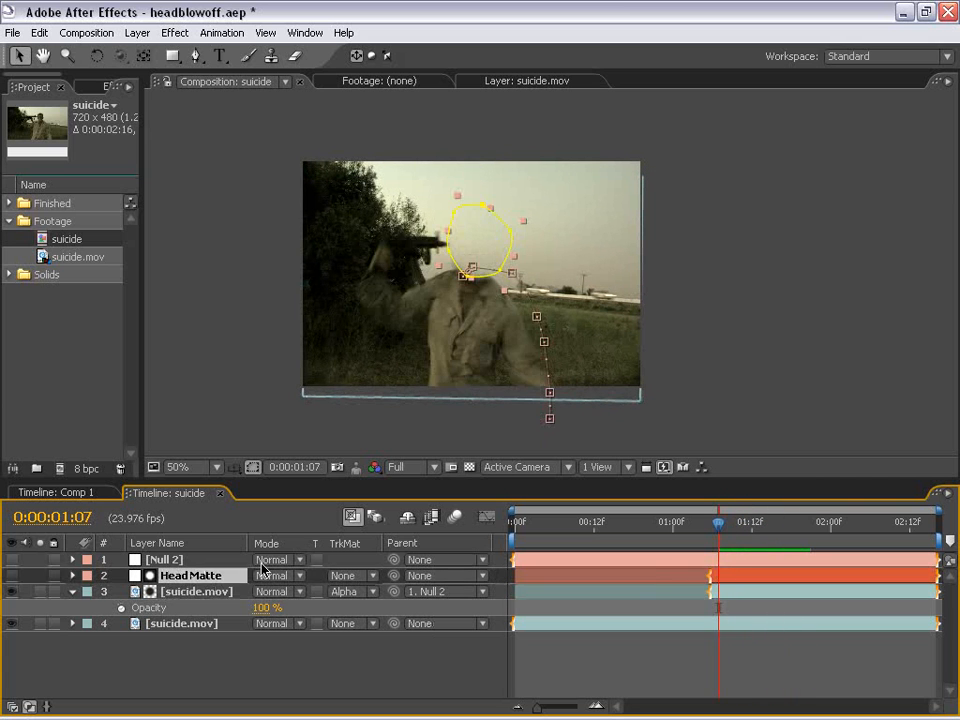
pyautogui.press('f')
pyautogui.click(316, 607)
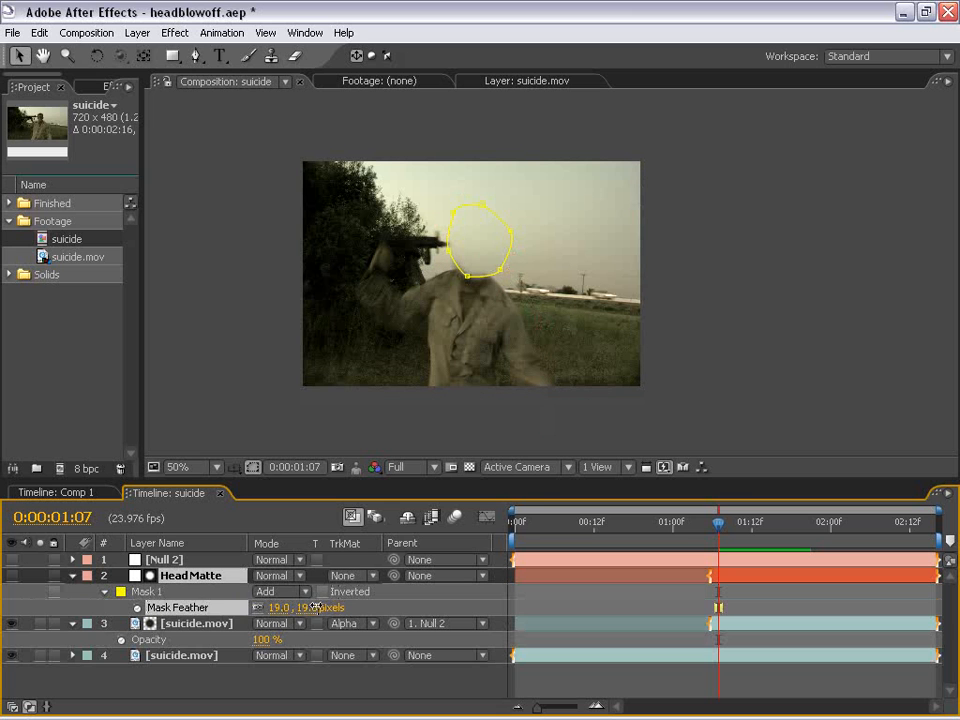
pyautogui.press('m')
pyautogui.press('m')
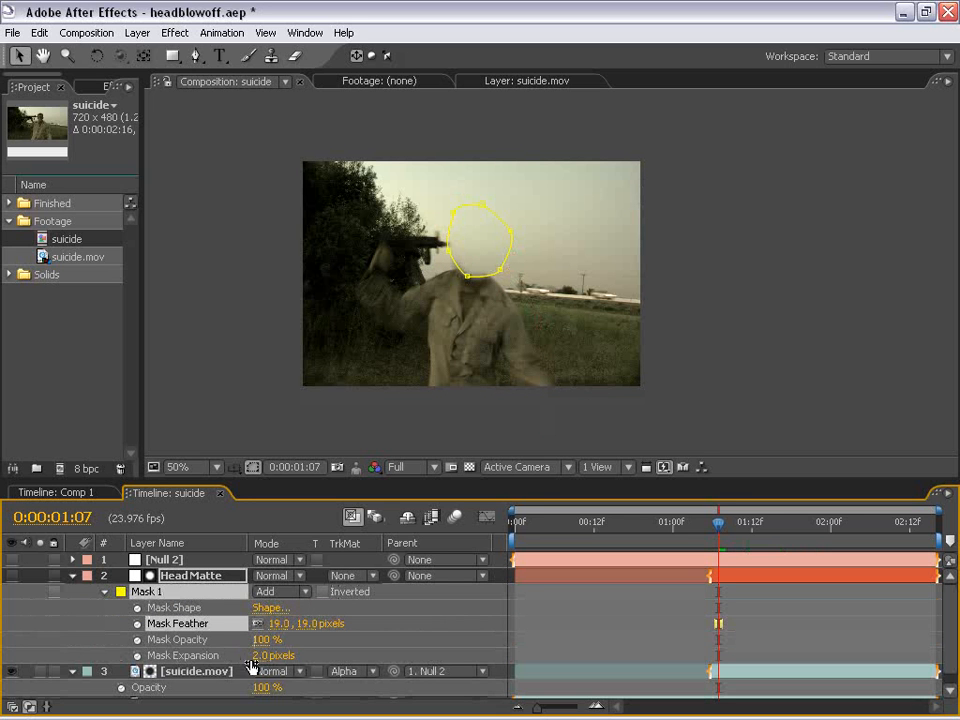
pyautogui.moveTo(260, 656); pyautogui.dragTo(270, 656)
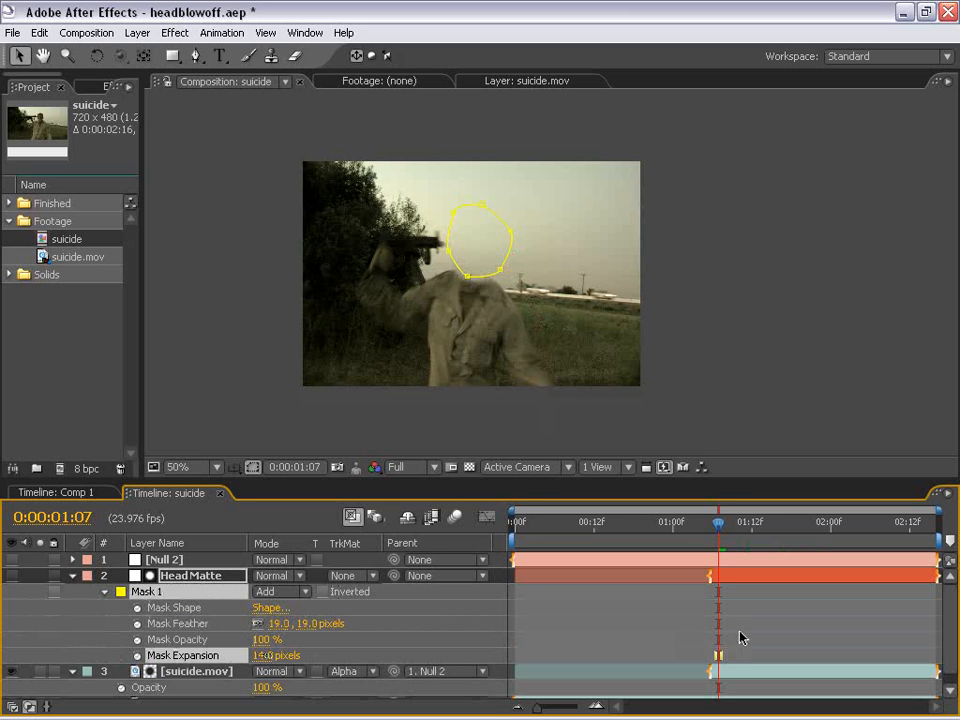
pyautogui.click(738, 615)
# Step: Trim the in points of Head Matte and the frozen background layer to 0:00:01:07
pyautogui.press('pageup')
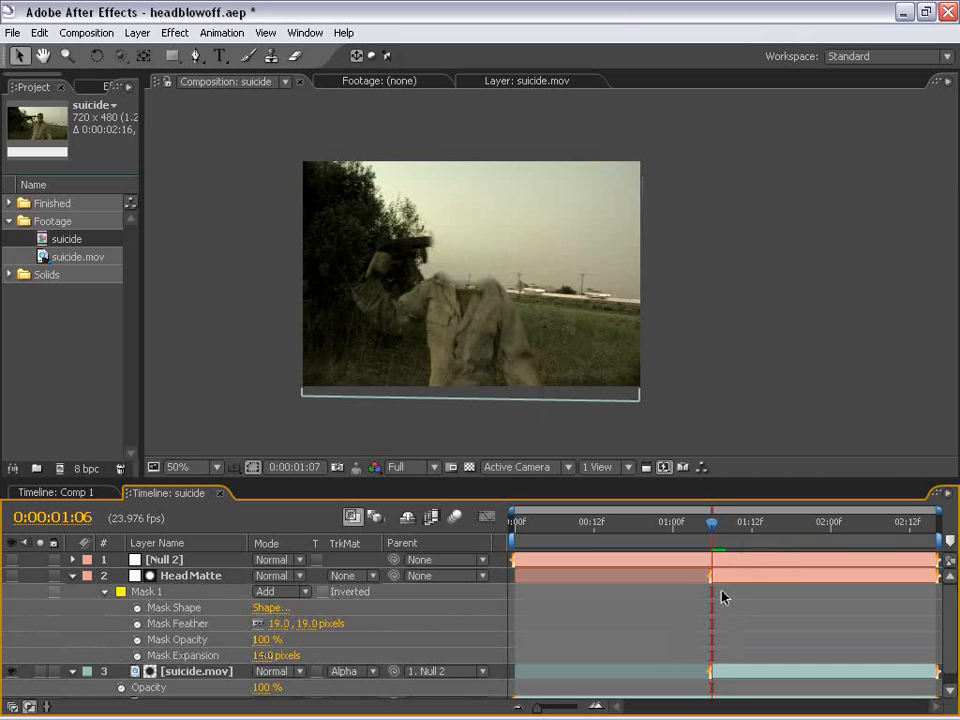
pyautogui.click(722, 582)
pyautogui.scroll(-1, 705, 575)
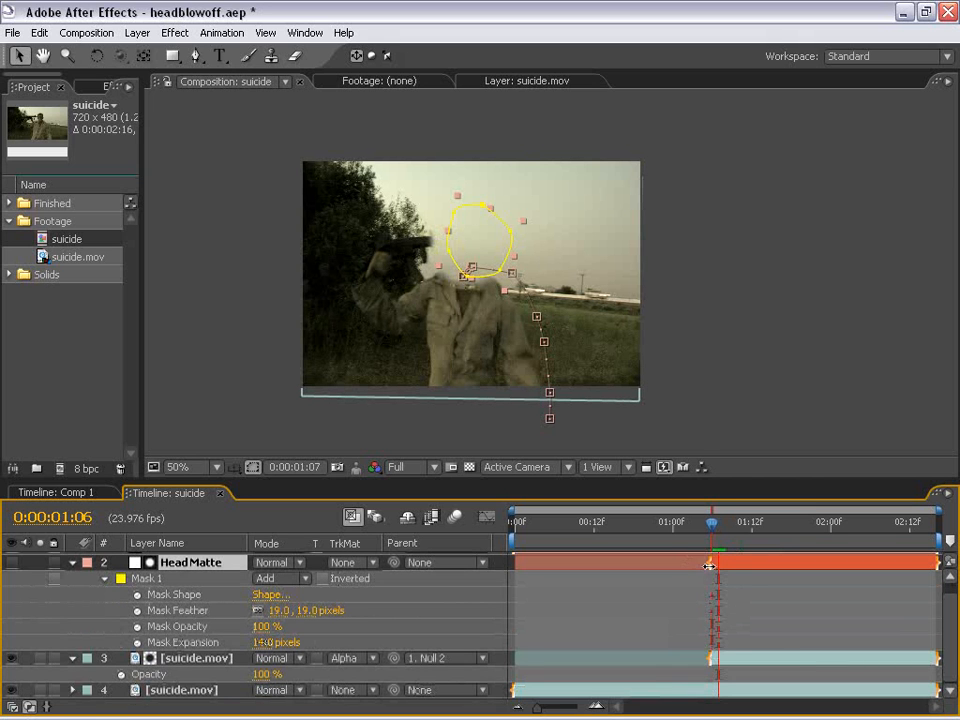
pyautogui.moveTo(709, 566); pyautogui.dragTo(717, 566)
pyautogui.press('pagedown')
pyautogui.moveTo(713, 658); pyautogui.dragTo(716, 660)
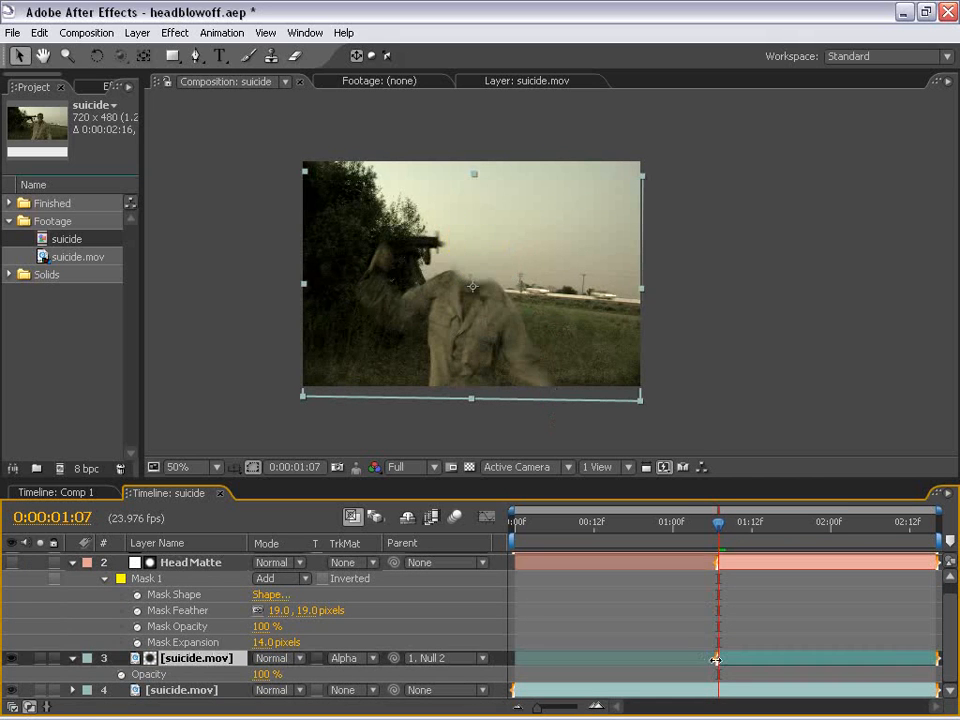
# Step: Step through the frames after the gunshot and play a preview to check the head removal
pyautogui.press('pageup')
pyautogui.press('pagedown')
pyautogui.press('pagedown')
pyautogui.press('pagedown')
pyautogui.press('pagedown')
pyautogui.press('pagedown')
pyautogui.press('pagedown')
pyautogui.press('pagedown')
pyautogui.press('pagedown')
pyautogui.press('pagedown')
pyautogui.press('pagedown')
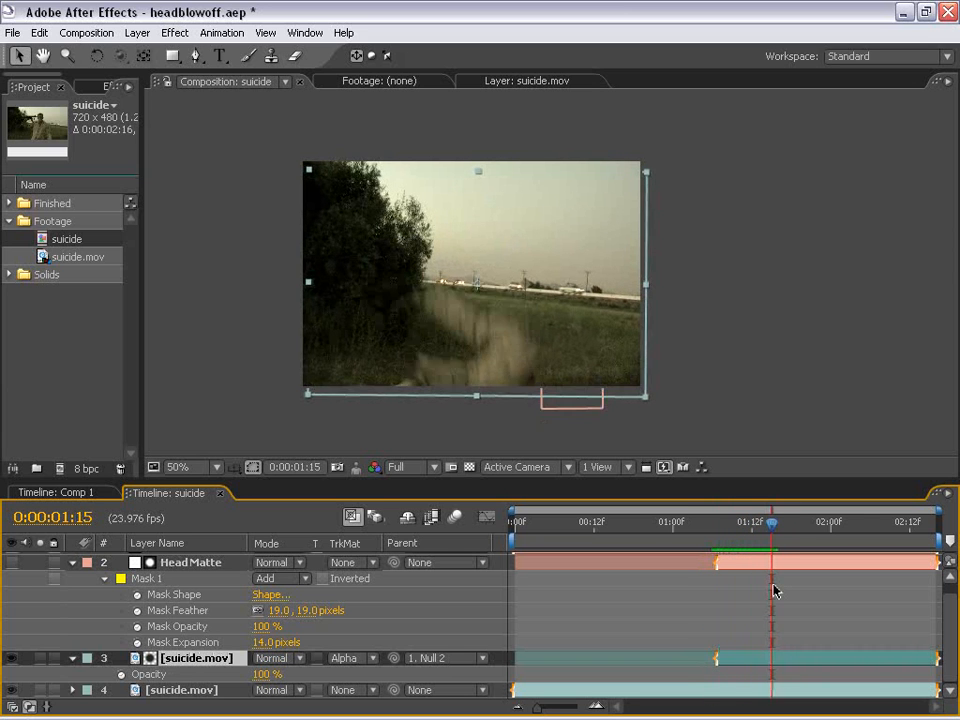
pyautogui.moveTo(514, 371); pyautogui.dragTo(503, 320)
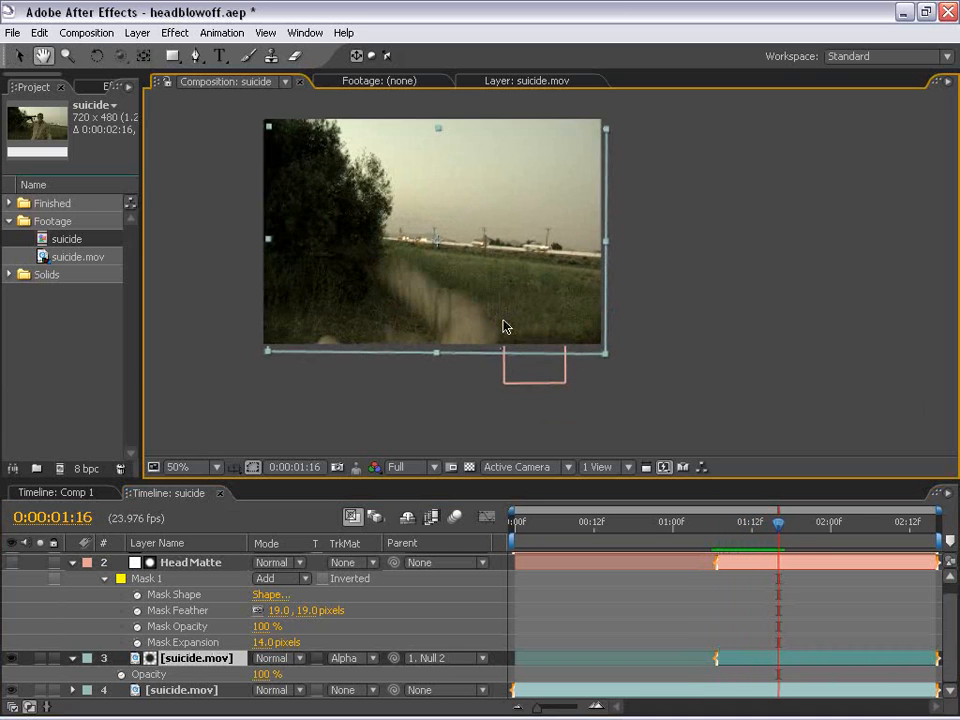
pyautogui.press('KP_0')
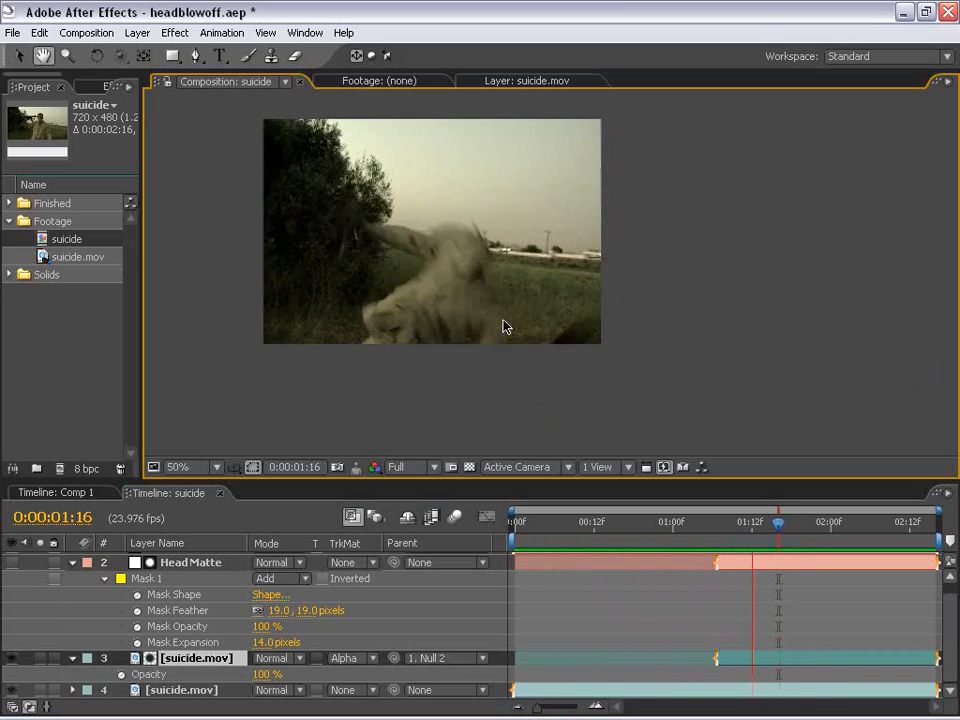
pyautogui.moveTo(454, 253); pyautogui.dragTo(496, 284)
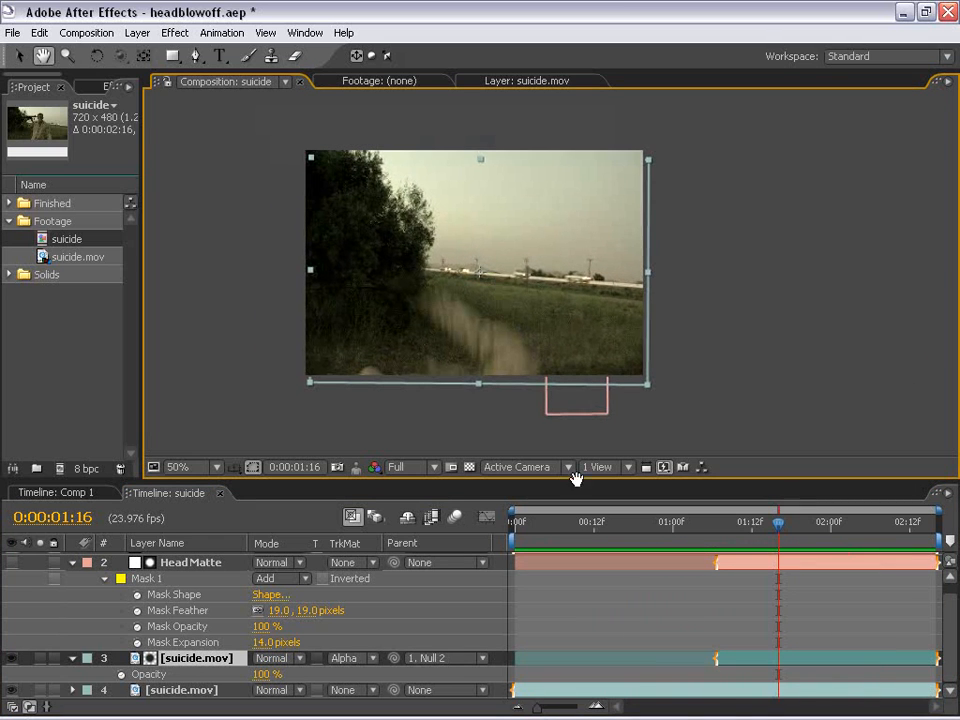
# Step: Collapse the expanded properties of all layers and deselect them
pyautogui.press('v')
pyautogui.hotkey('ctrl', 'a')
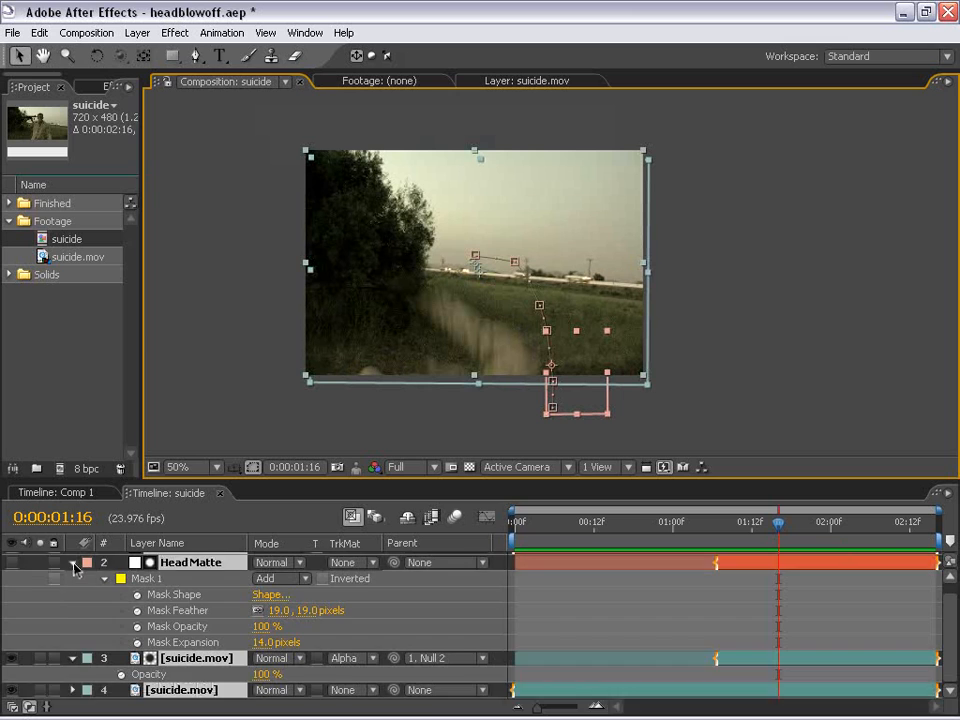
pyautogui.click(73, 563)
pyautogui.click(197, 648)
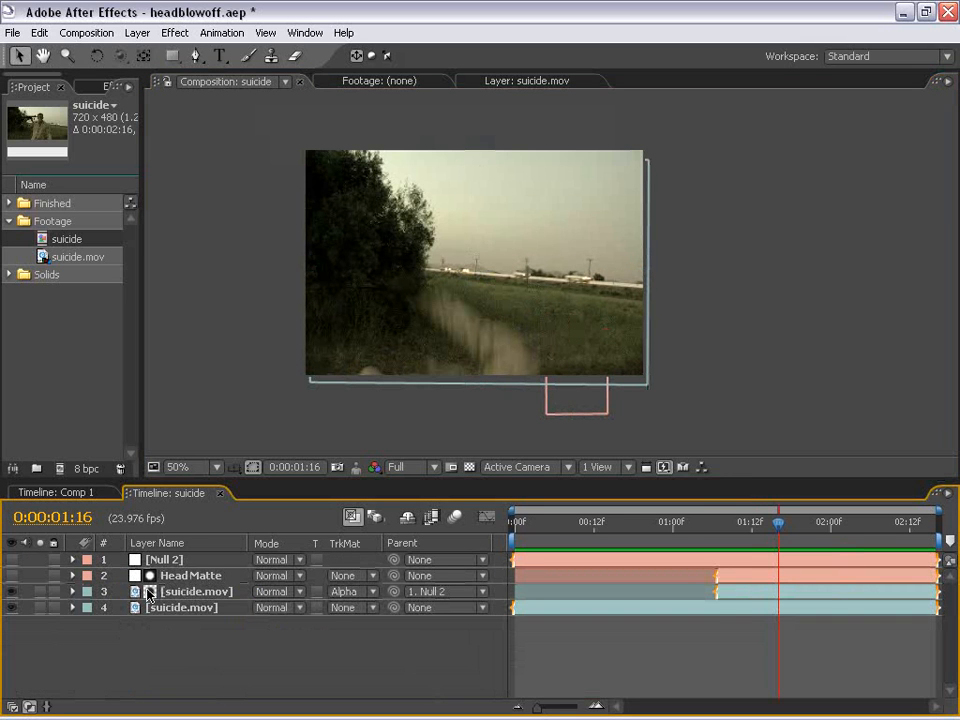
# Step: Return to 0:00:01:07 and widen the Project panel
pyautogui.click(703, 523)
pyautogui.moveTo(712, 531)
pyautogui.mouseDown()
pyautogui.moveTo(735, 522)
pyautogui.moveTo(718, 522)
pyautogui.mouseUp()
pyautogui.moveTo(142, 200); pyautogui.dragTo(319, 201)
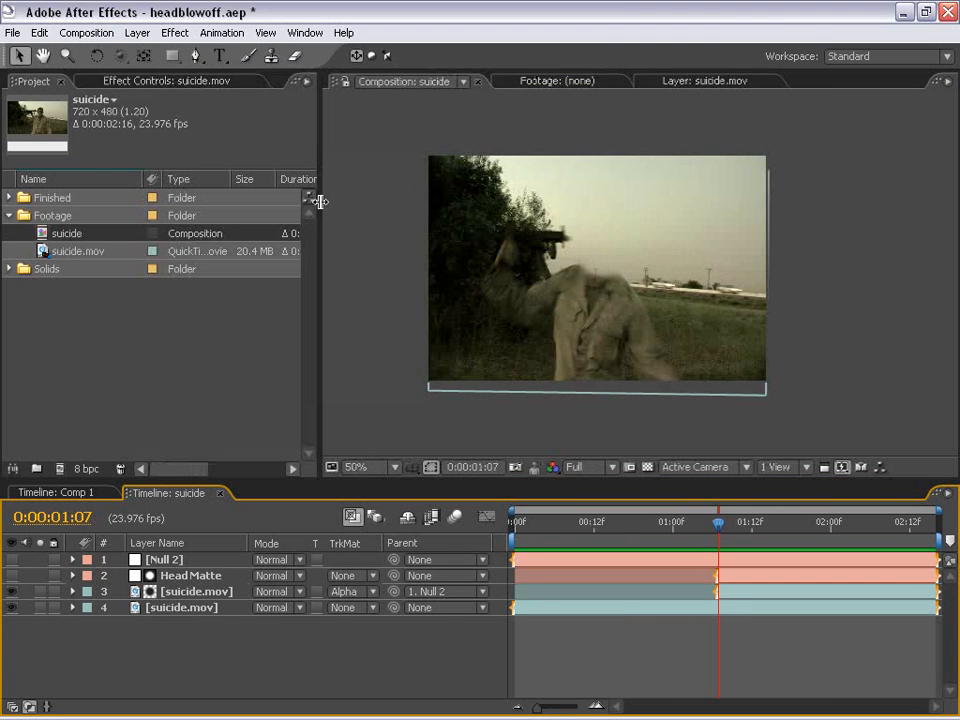
# Step: Switch to Adobe Bridge and browse the Action Movie Essentials folders, ending in Blood_Bursts
pyautogui.click(13, 32)
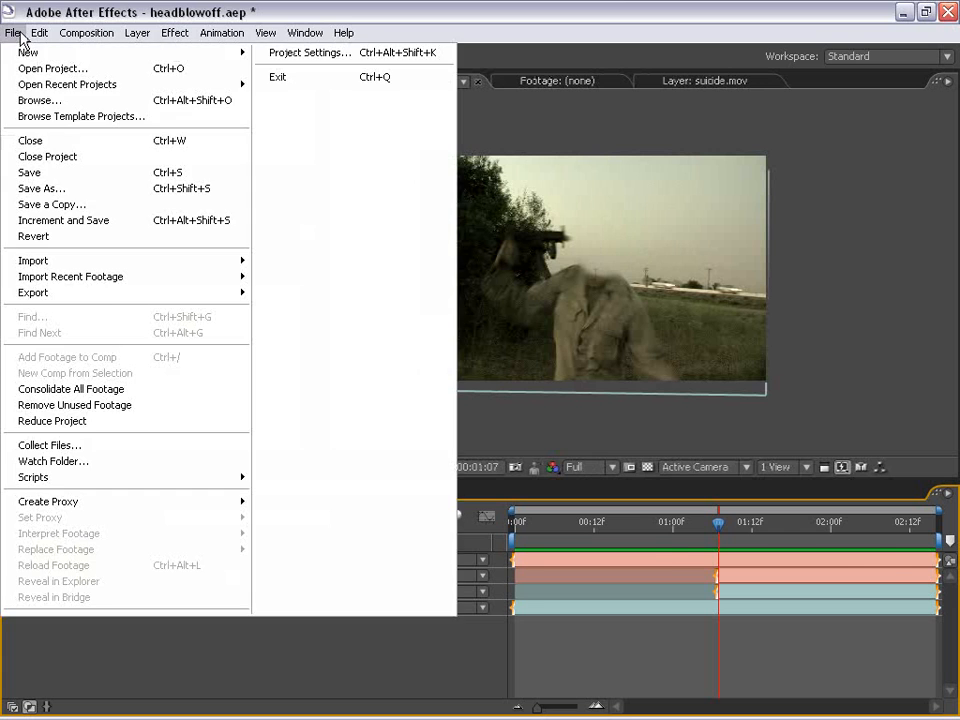
pyautogui.click(33, 101)
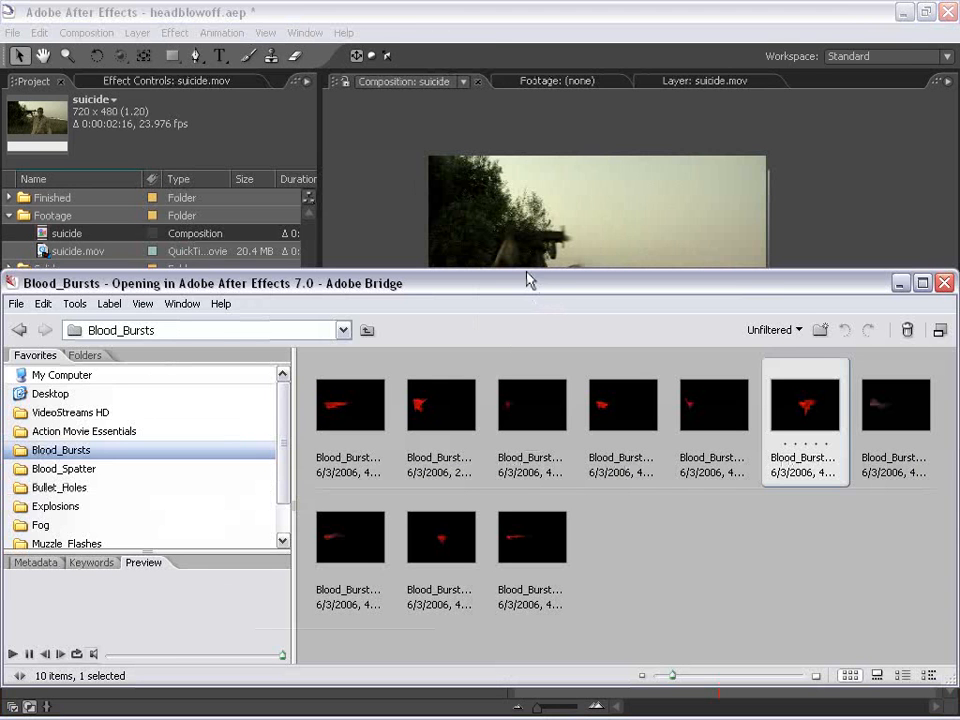
pyautogui.moveTo(530, 280); pyautogui.dragTo(514, 140)
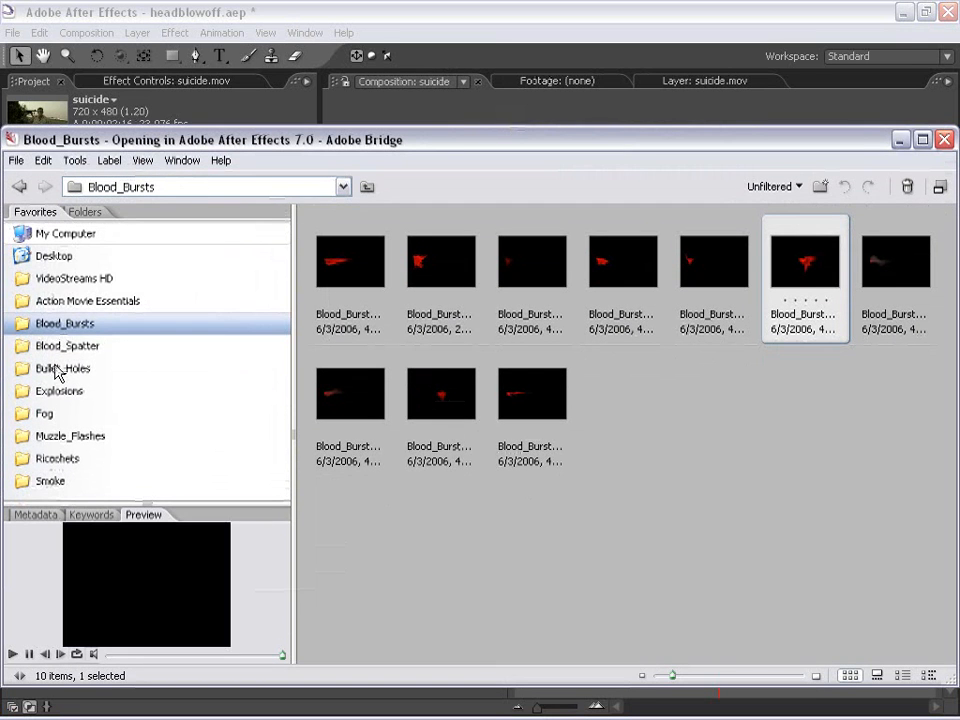
pyautogui.click(60, 301)
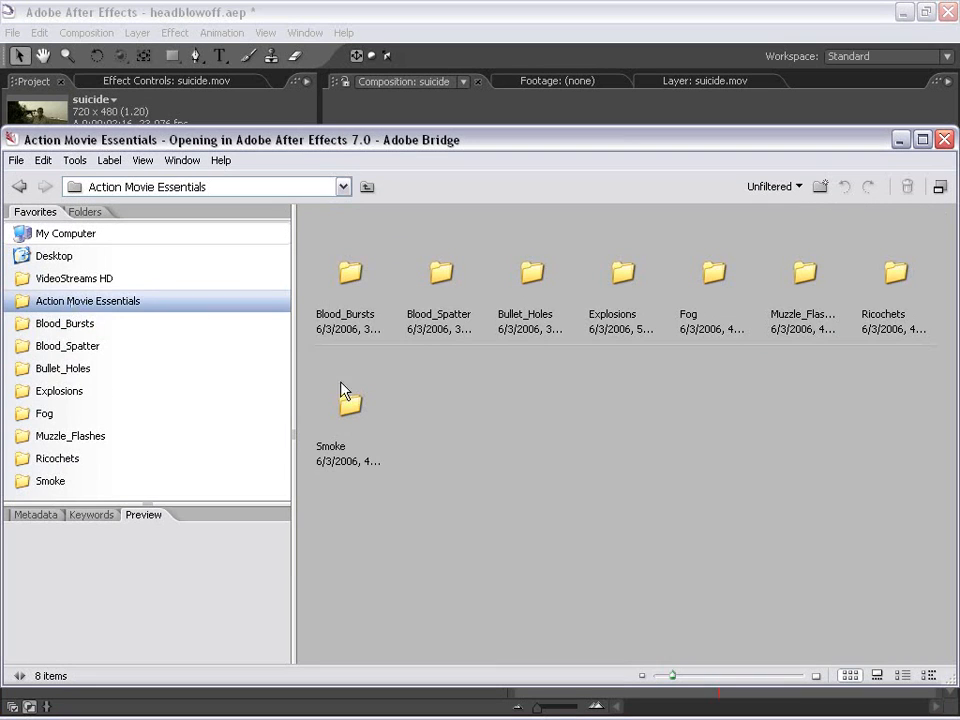
pyautogui.click(84, 325)
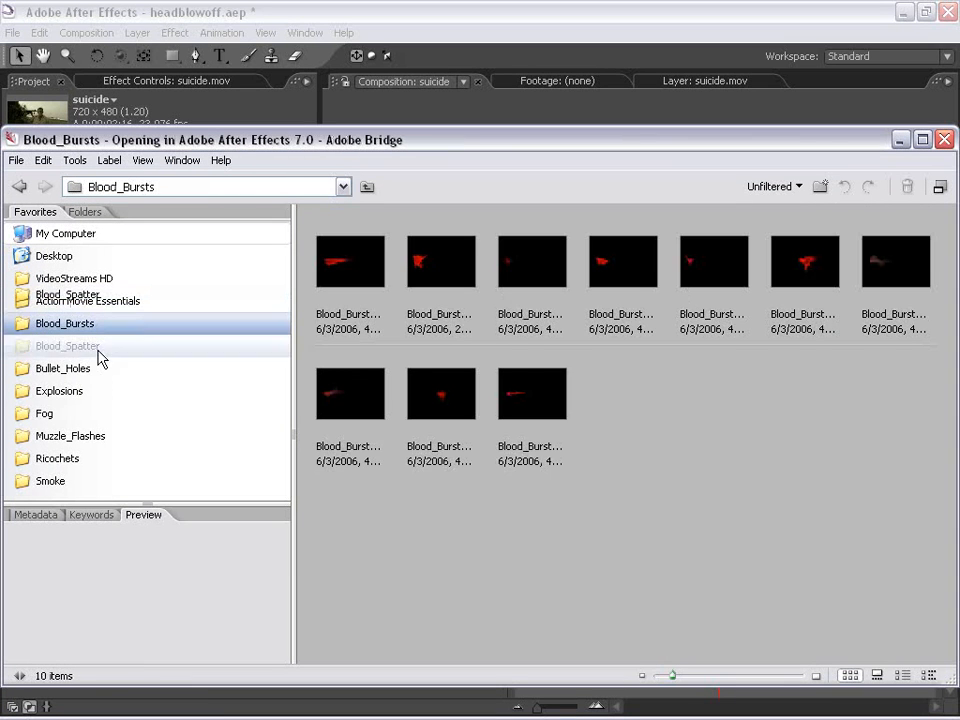
pyautogui.click(96, 348)
pyautogui.click(82, 393)
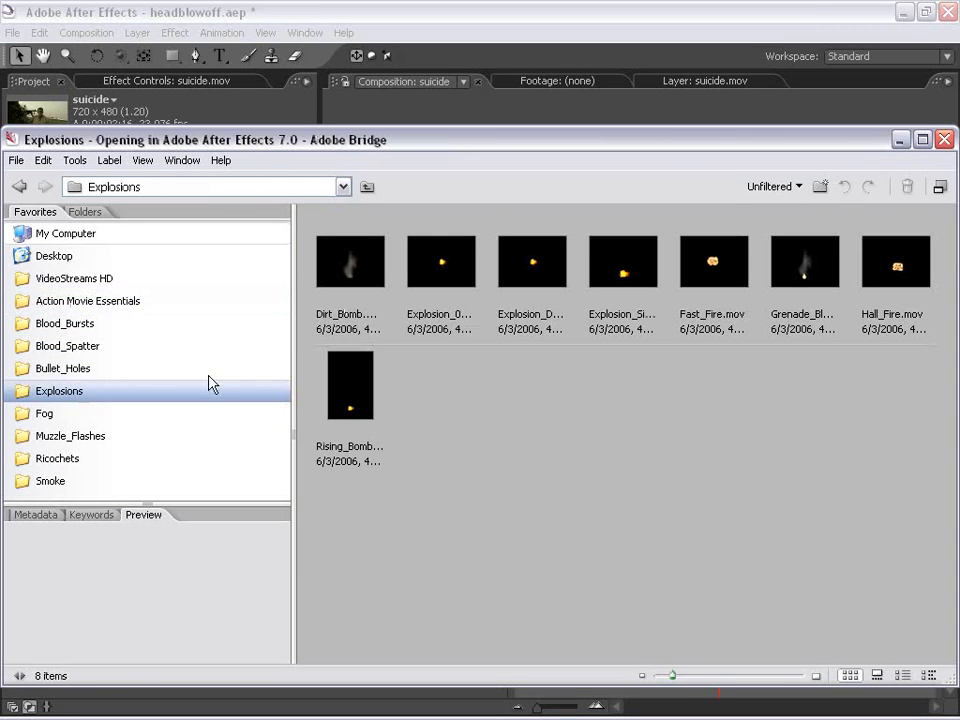
pyautogui.click(68, 323)
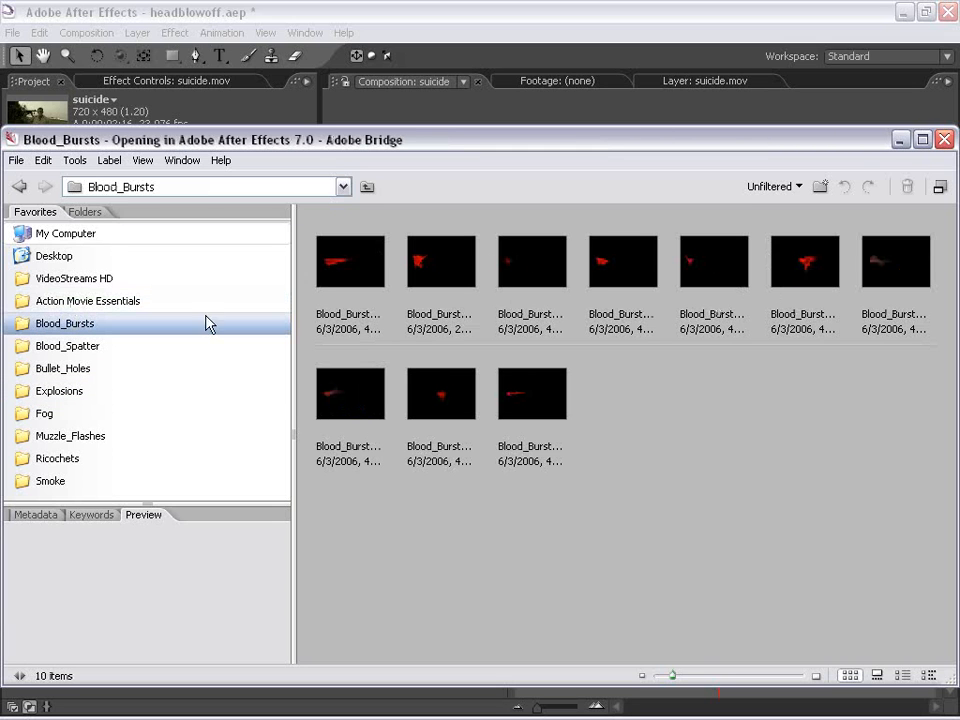
# Step: Play the first and sixth blood burst clips, and import Blood_Burst_06.mov into the After Effects project
pyautogui.click(364, 268)
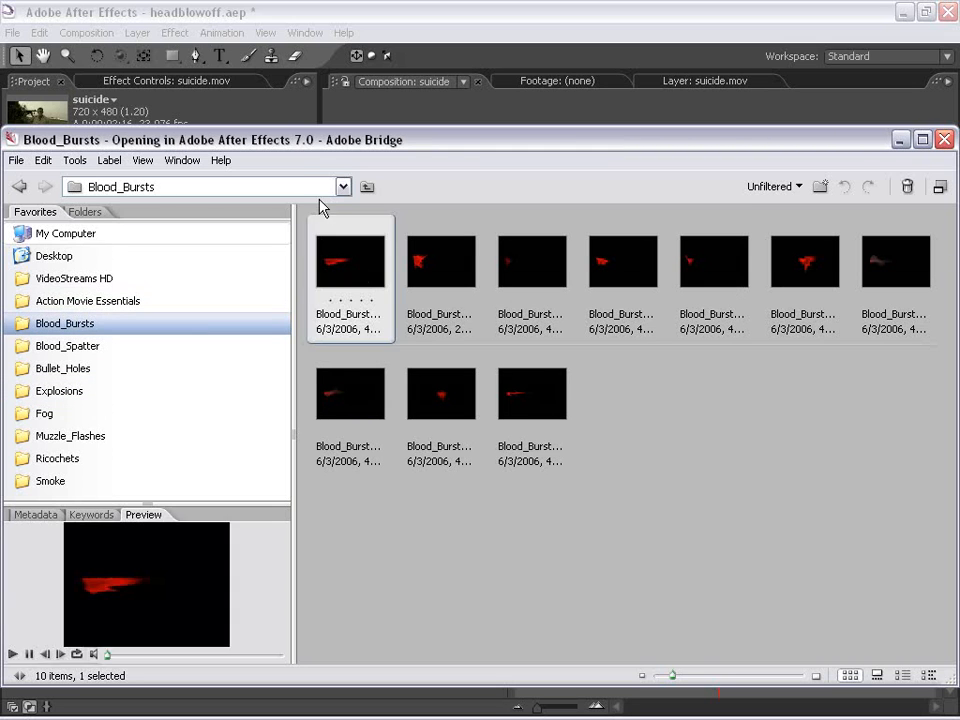
pyautogui.click(13, 654)
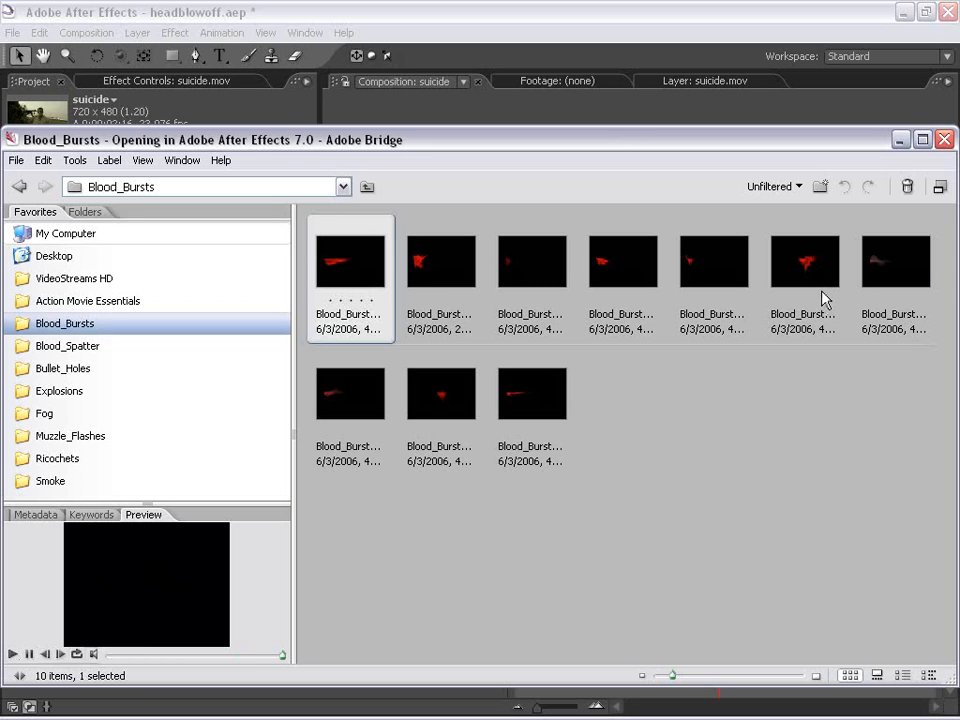
pyautogui.click(796, 258)
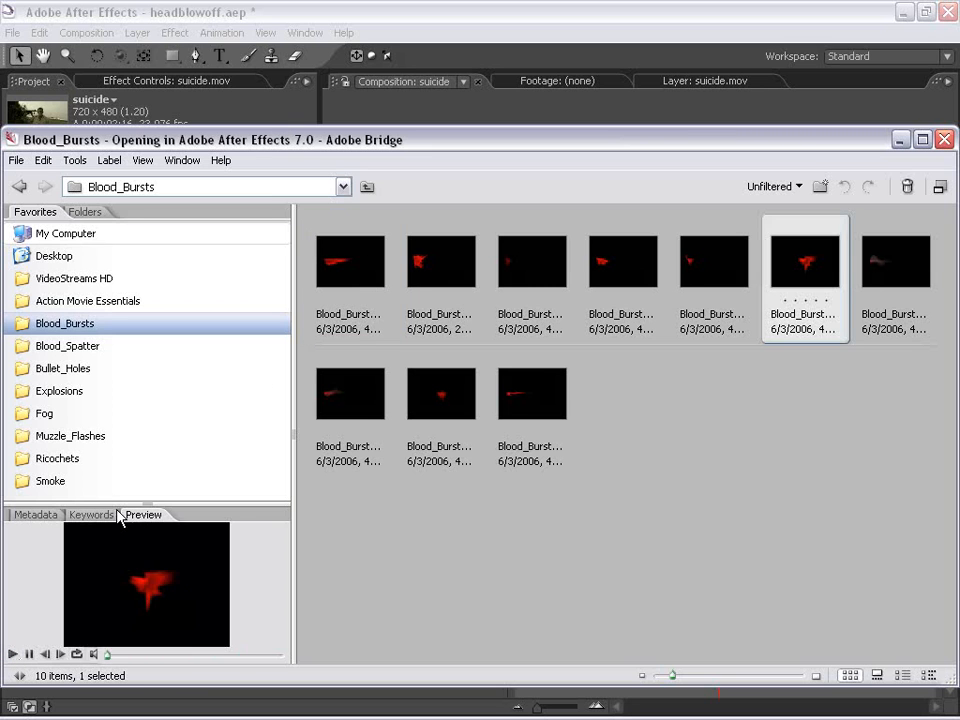
pyautogui.click(13, 654)
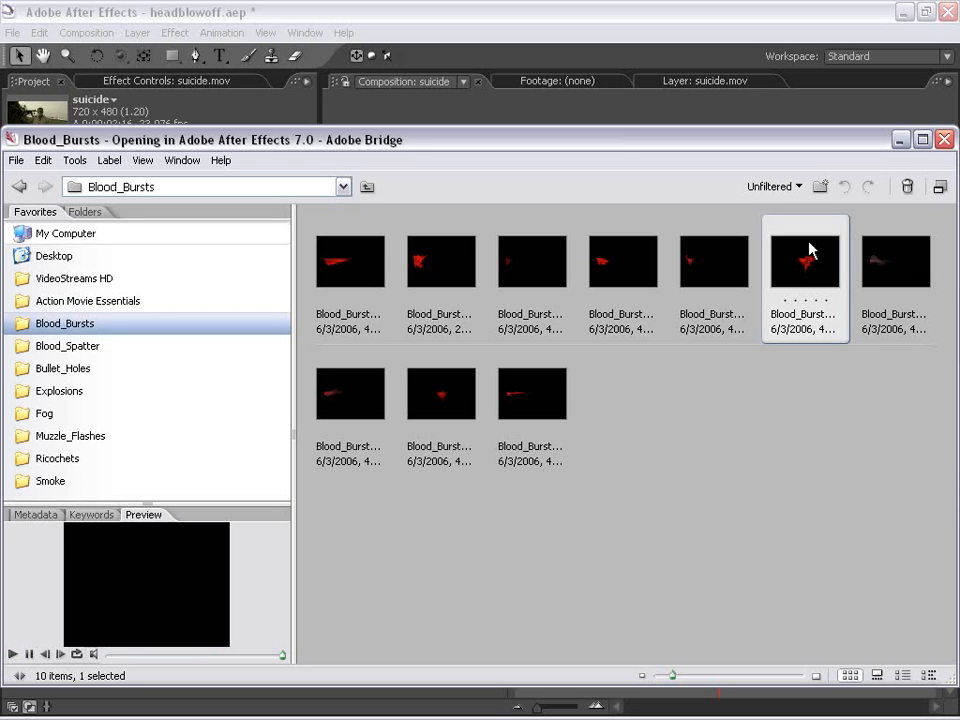
pyautogui.click(250, 4)
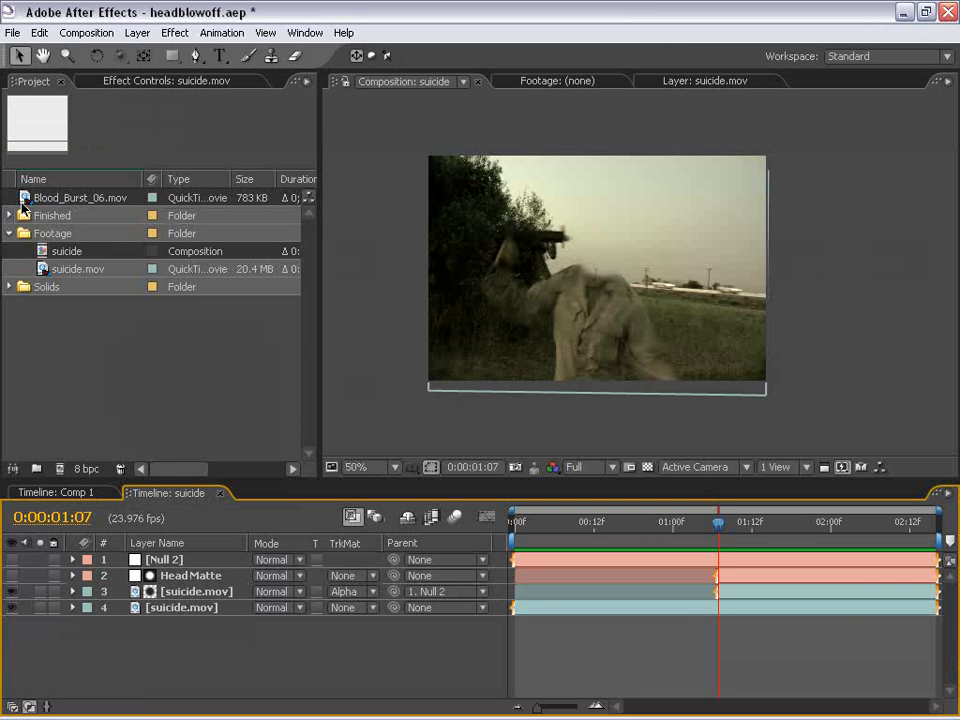
# Step: Add Blood_Burst_06.mov as the top layer starting at 0:00:01:07 and move it up over the missing head
pyautogui.moveTo(22, 205); pyautogui.dragTo(720, 562)
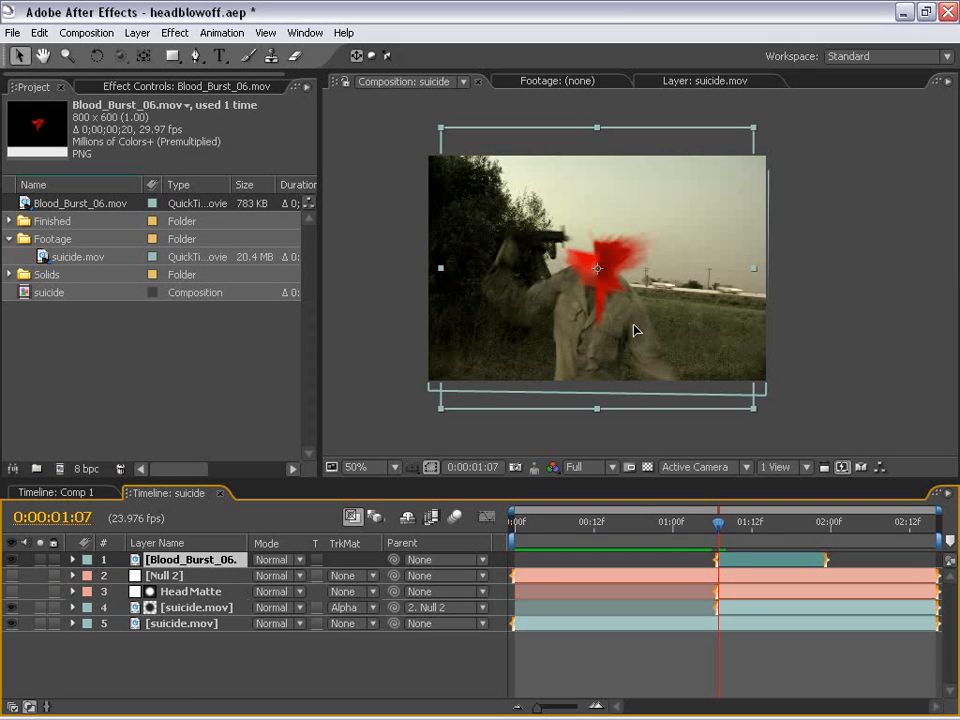
pyautogui.click(605, 302)
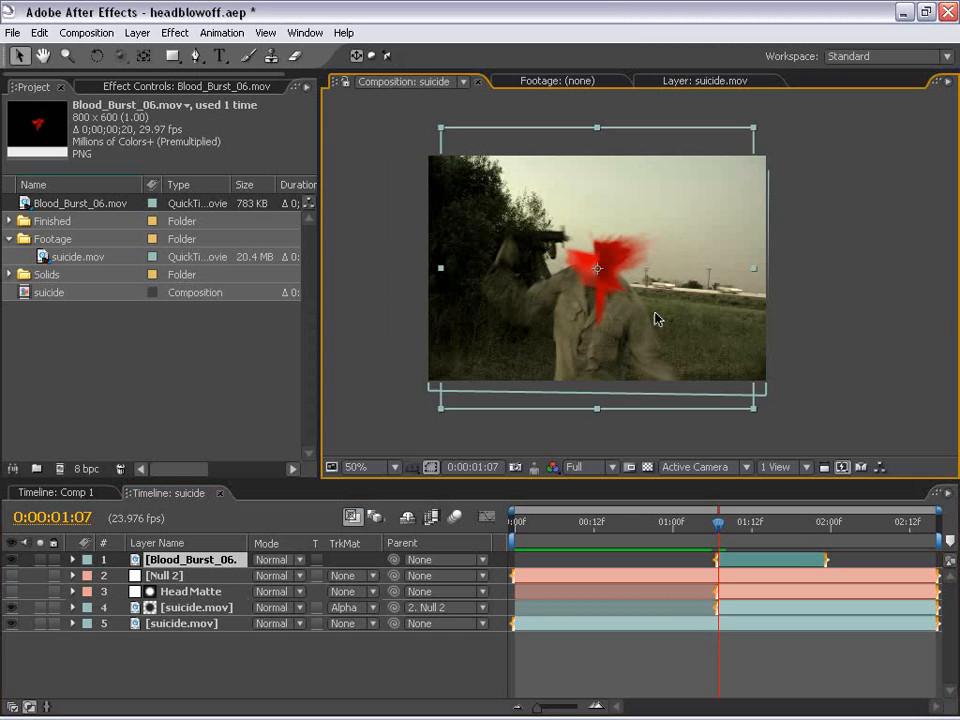
pyautogui.moveTo(655, 318); pyautogui.dragTo(625, 282)
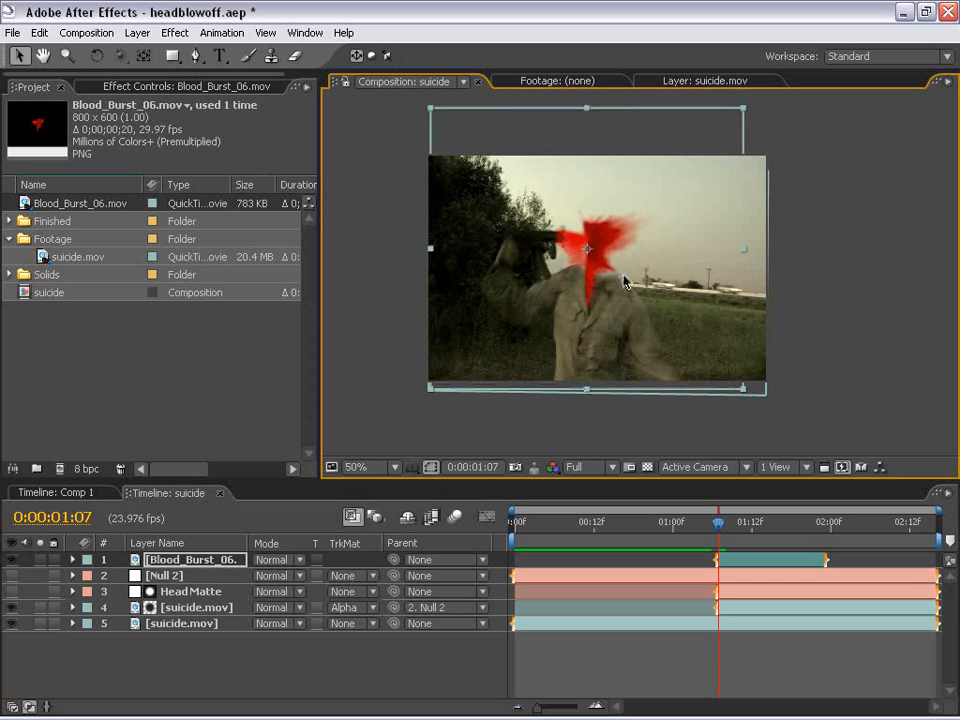
# Step: Shift the blood burst layer one frame earlier so it starts at 0:00:01:06
pyautogui.press('pageup')
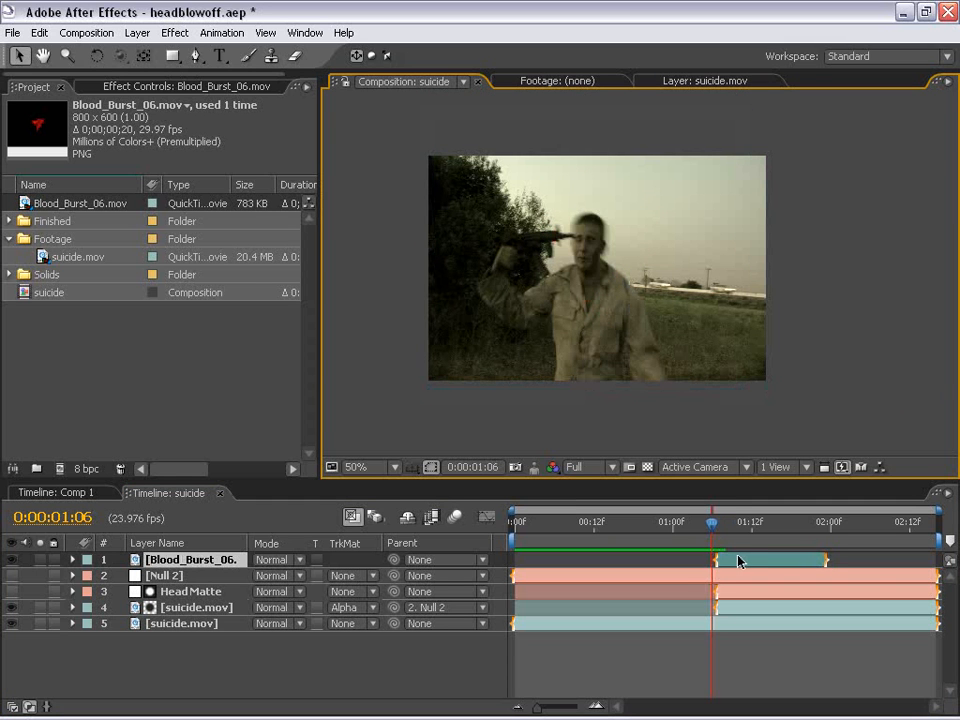
pyautogui.moveTo(739, 561); pyautogui.dragTo(733, 561)
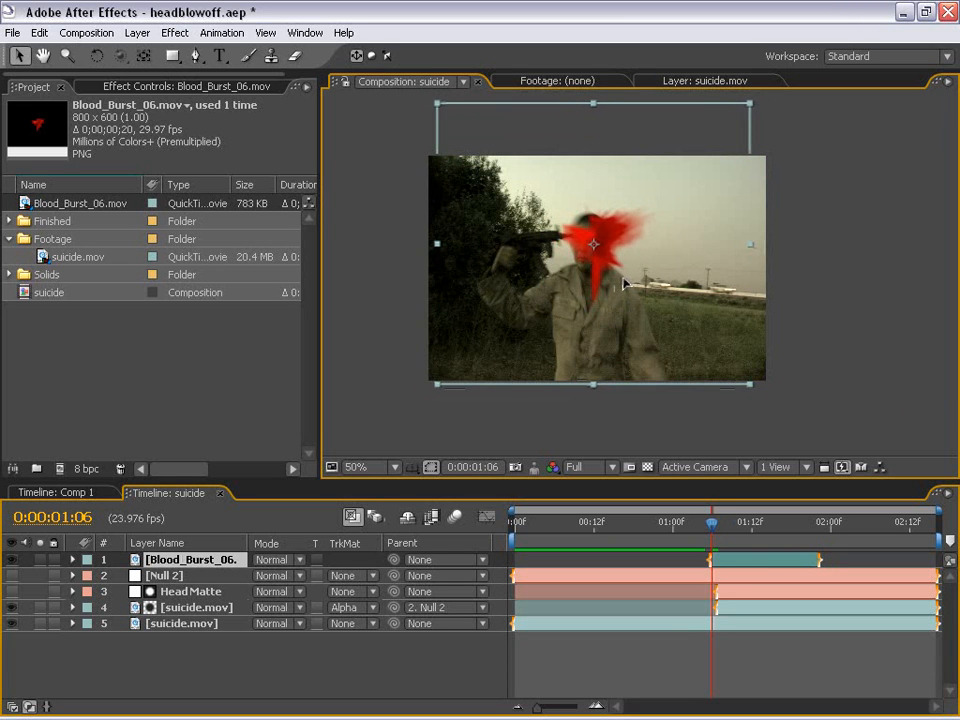
# Step: Apply the Hue/Saturation and Levels effects to the Blood_Burst_06.mov layer
pyautogui.click(735, 652)
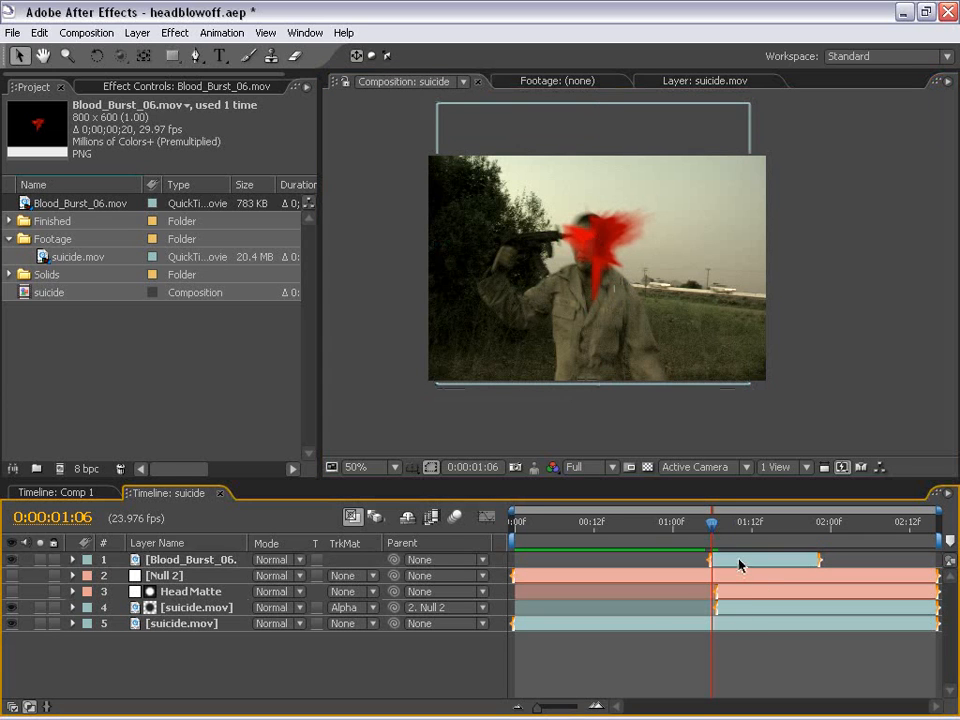
pyautogui.click(739, 562)
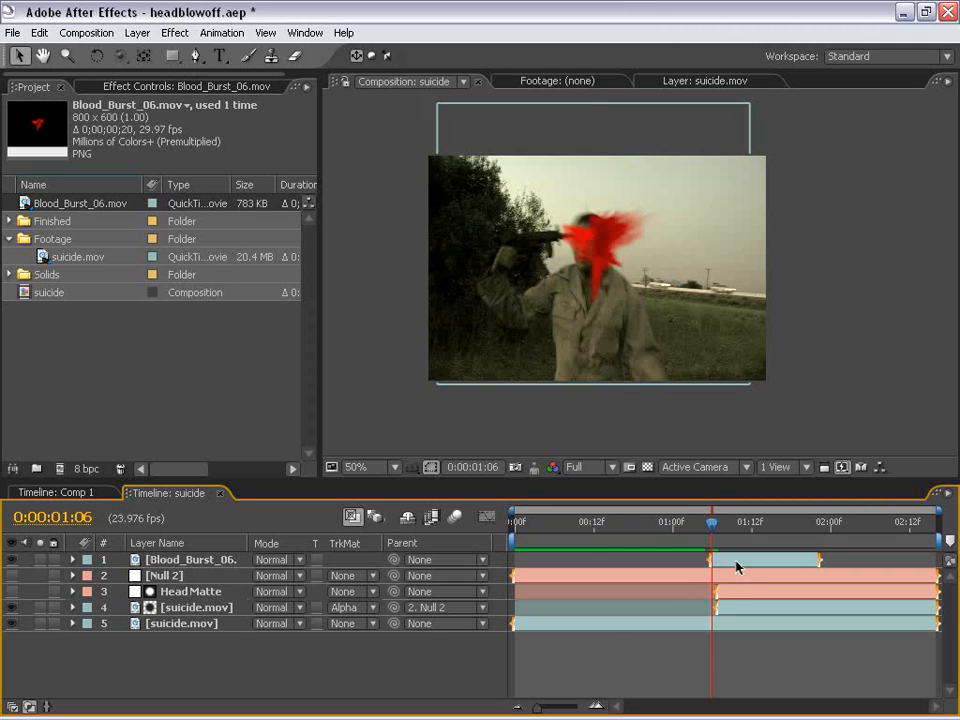
pyautogui.click(175, 33)
pyautogui.moveTo(195, 190)
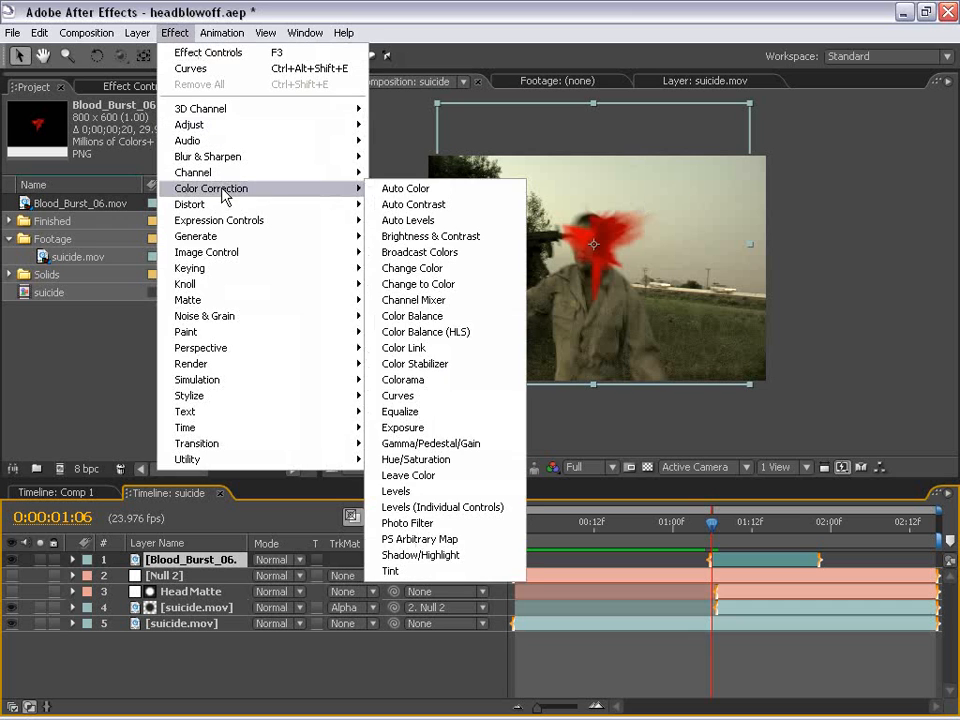
pyautogui.click(418, 459)
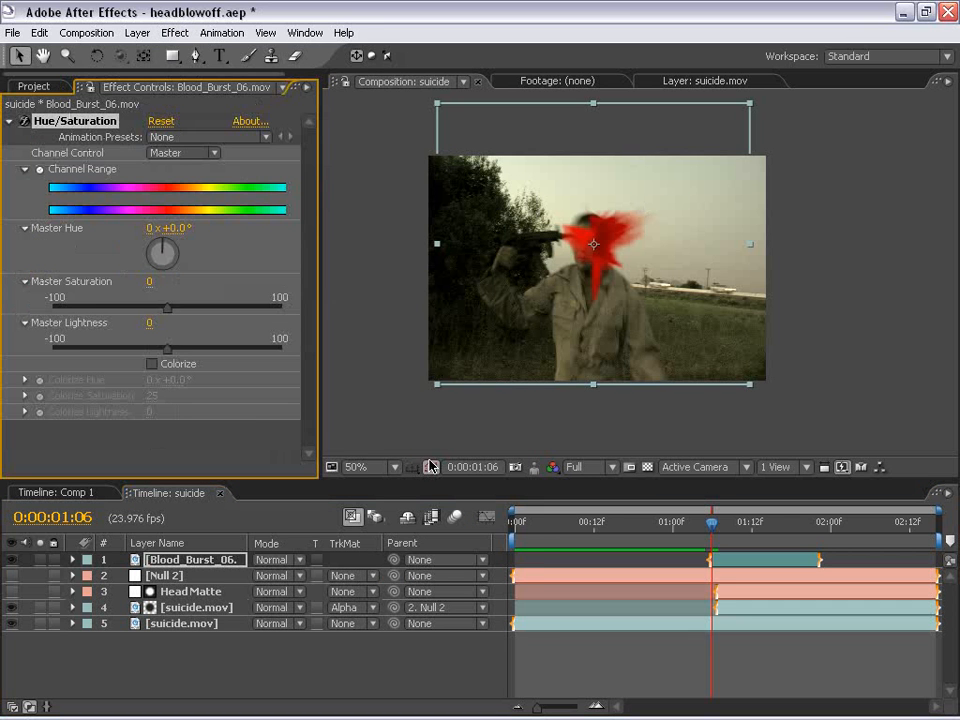
pyautogui.click(170, 33)
pyautogui.moveTo(188, 192)
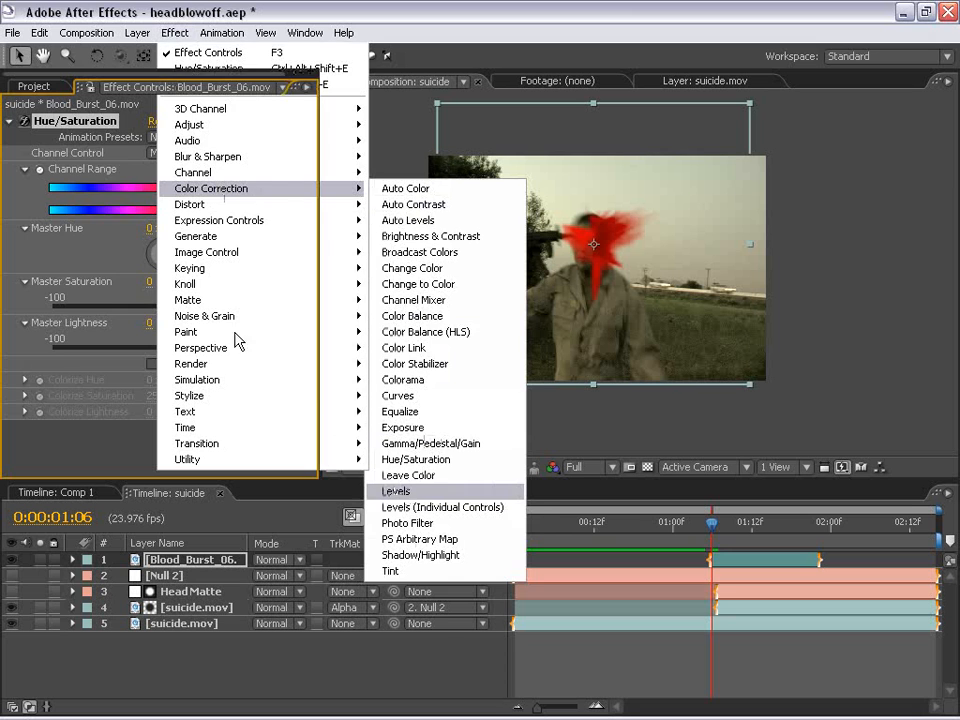
pyautogui.click(400, 491)
pyautogui.scroll(5, 306, 253)
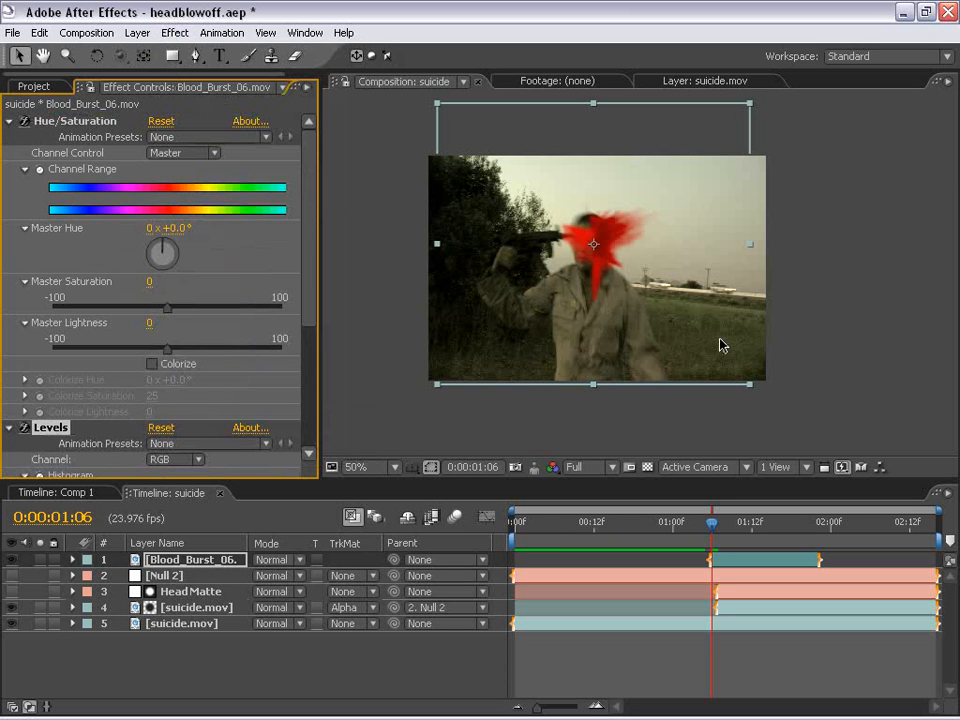
# Step: Set the blood burst's Hue/Saturation to Master Saturation -60 and Master Lightness -30
pyautogui.moveTo(171, 313); pyautogui.dragTo(105, 308)
pyautogui.click(153, 282)
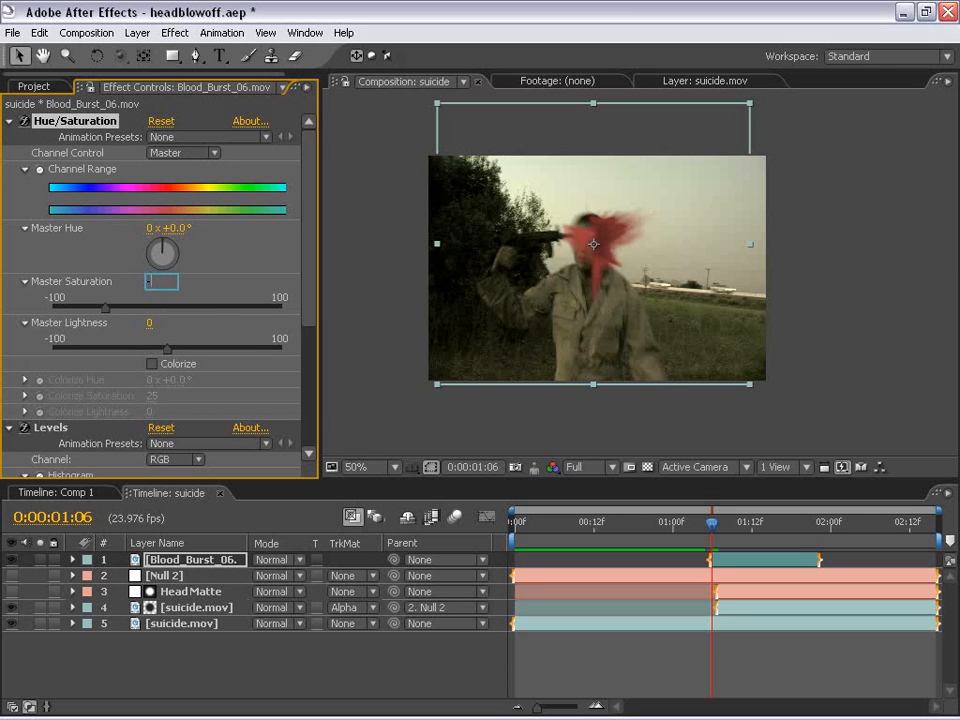
pyautogui.write('-60')
pyautogui.press('Return')
pyautogui.click(150, 322)
pyautogui.write('-30')
pyautogui.press('Return')
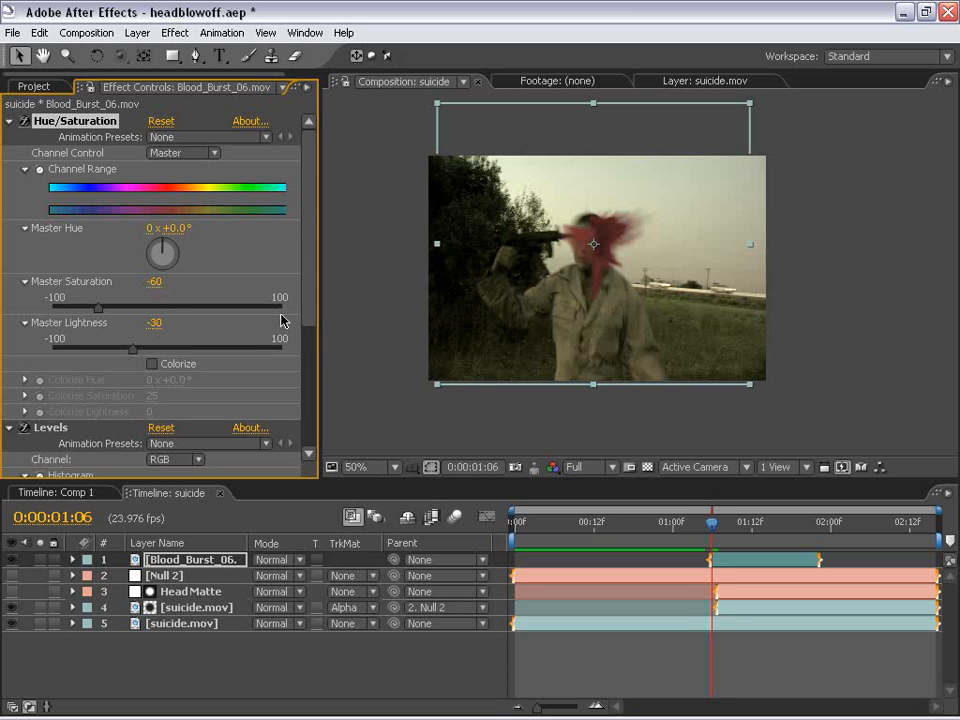
# Step: At 0:00:01:07, darken the blood burst with Levels, setting Input Black to 61 and Input White to 227
pyautogui.press('space')
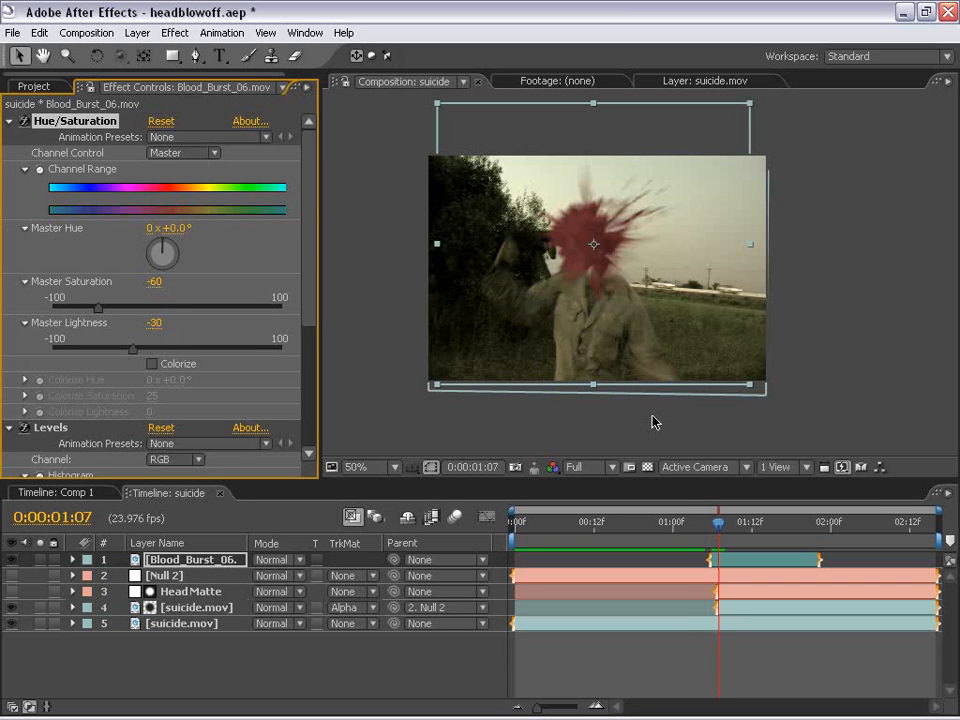
pyautogui.scroll(-5, 247, 269)
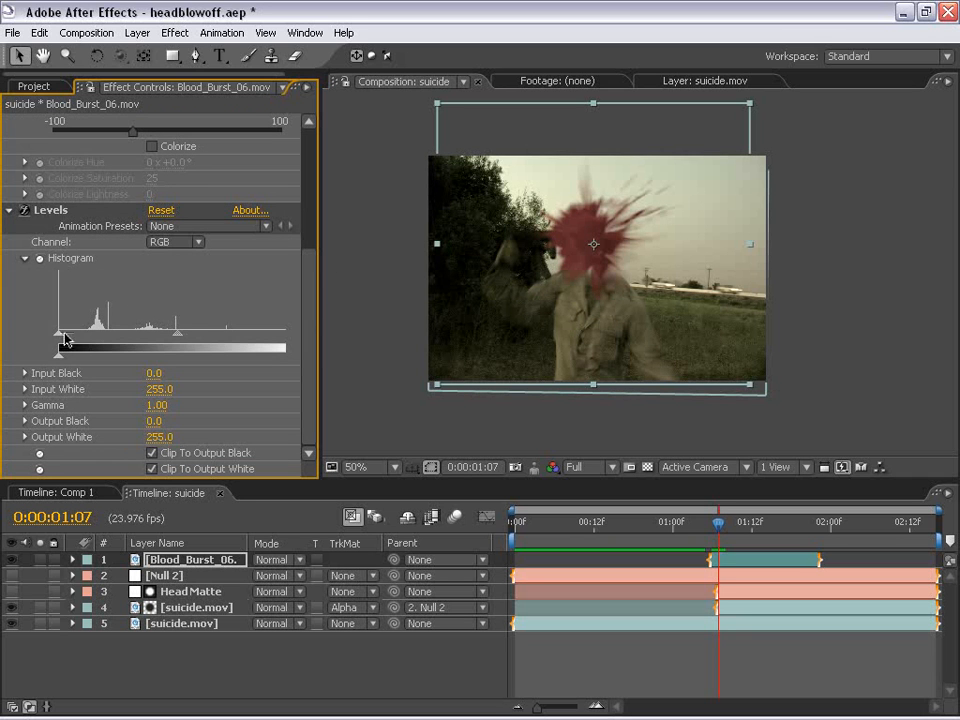
pyautogui.moveTo(63, 337); pyautogui.dragTo(116, 340)
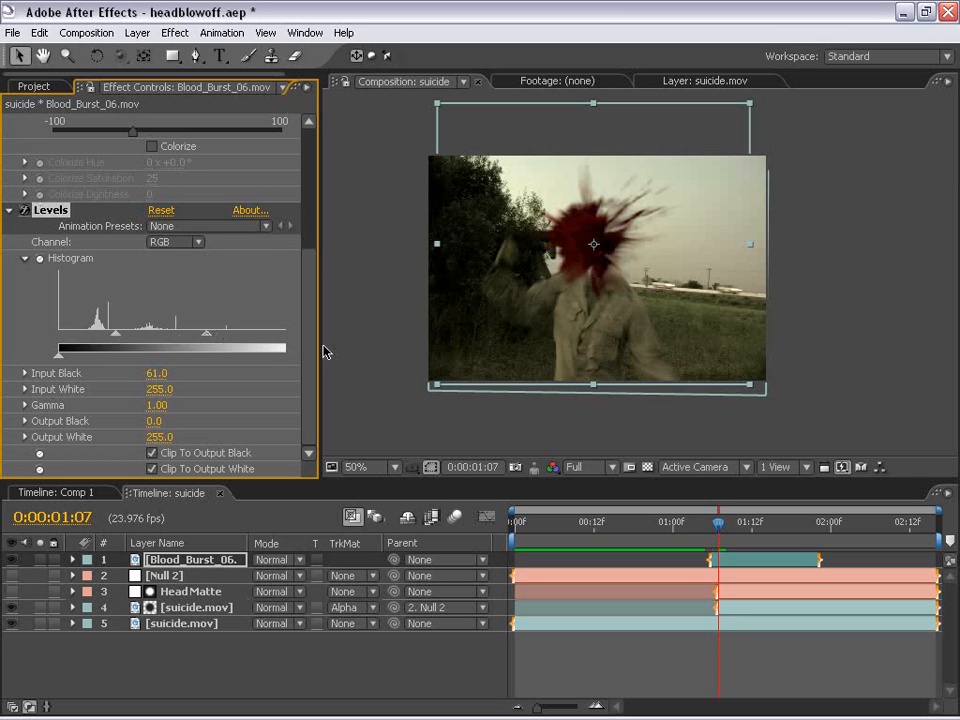
pyautogui.moveTo(321, 336); pyautogui.dragTo(403, 336)
pyautogui.moveTo(297, 334); pyautogui.dragTo(272, 336)
# Step: Check the burst at 100% magnification and set its Master Saturation to -65
pyautogui.scroll(1, 751, 341)
pyautogui.press('space')
pyautogui.moveTo(612, 304); pyautogui.dragTo(714, 351)
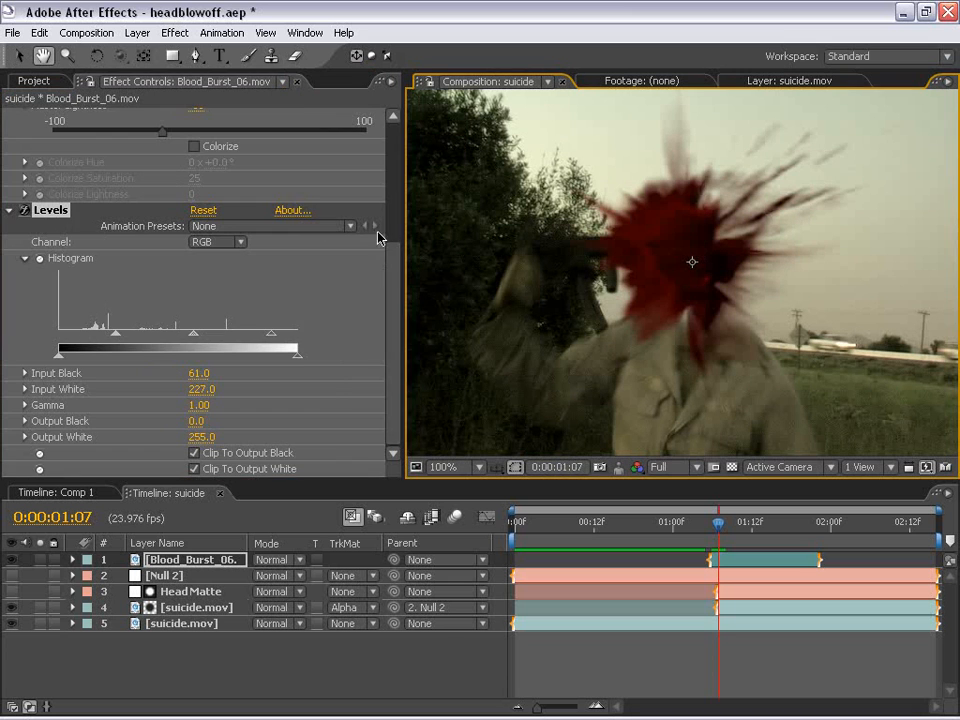
pyautogui.moveTo(392, 264); pyautogui.dragTo(283, 171)
pyautogui.click(196, 238)
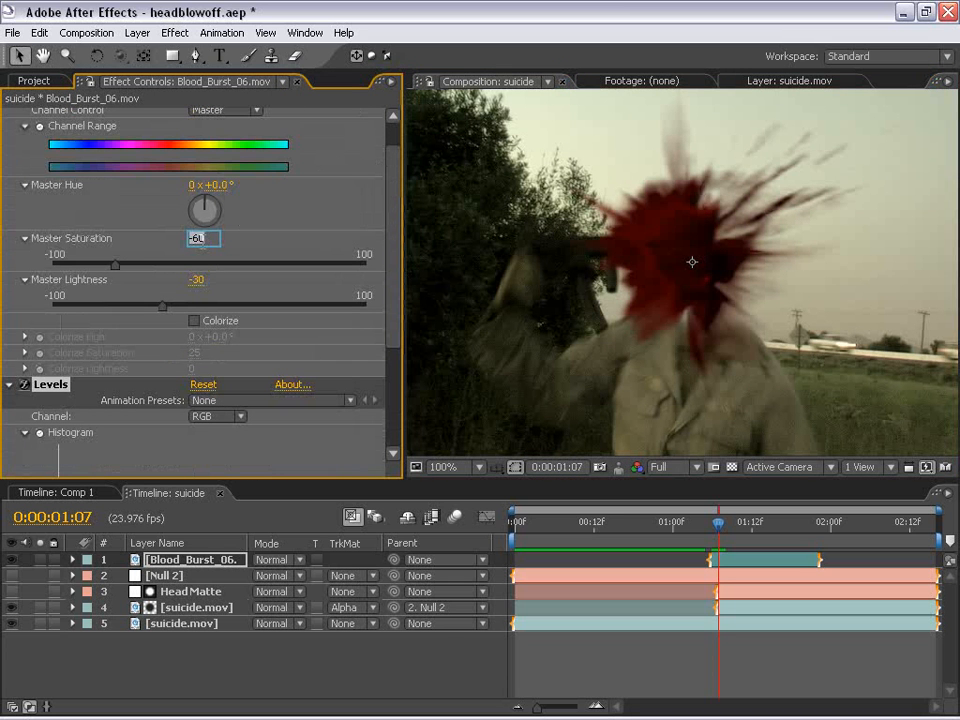
pyautogui.write('-65')
pyautogui.press('Return')
# Step: Examine how the color-corrected blood burst blends with the shot in an enlarged composition view, and play a preview
pyautogui.scroll(-1, 640, 280)
pyautogui.press('space')
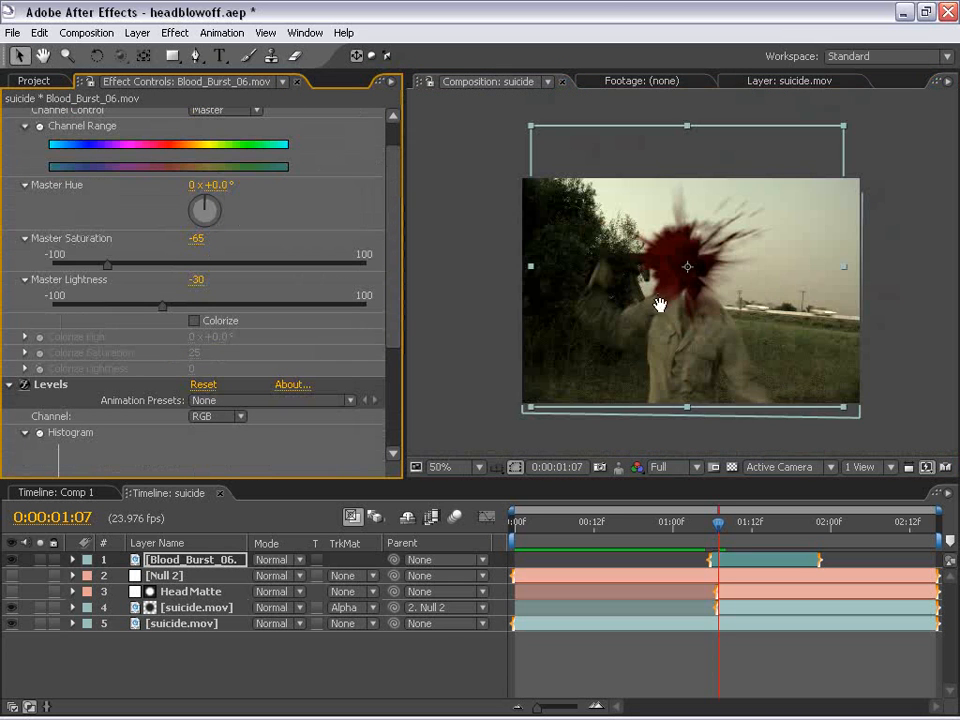
pyautogui.moveTo(804, 366); pyautogui.dragTo(698, 356)
pyautogui.press('`')
pyautogui.scroll(1, 594, 420)
pyautogui.moveTo(341, 456); pyautogui.dragTo(489, 420)
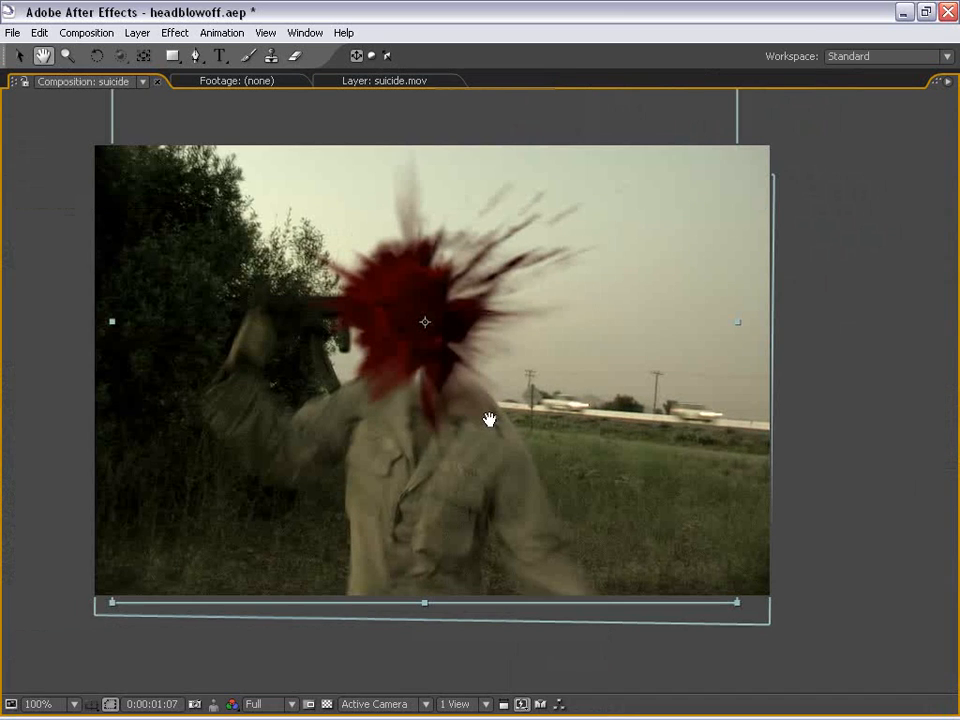
pyautogui.press('`')
pyautogui.scroll(-1, 433, 375)
pyautogui.moveTo(572, 340); pyautogui.dragTo(554, 363)
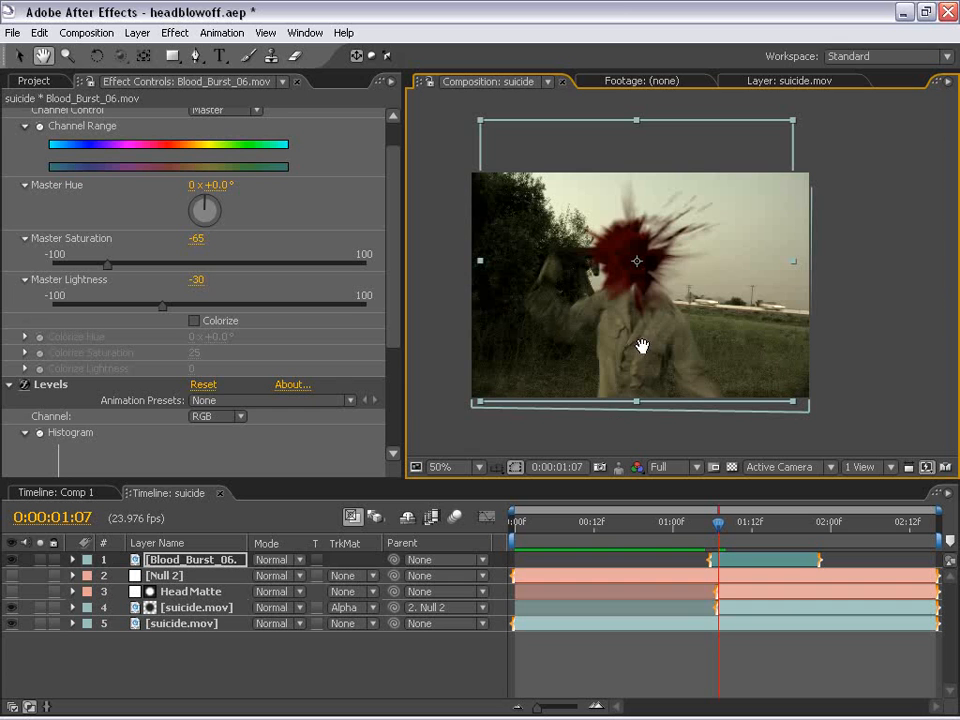
pyautogui.press('`')
pyautogui.scroll(1, 669, 285)
pyautogui.press('`')
pyautogui.scroll(-1, 665, 318)
pyautogui.moveTo(665, 318); pyautogui.dragTo(683, 323)
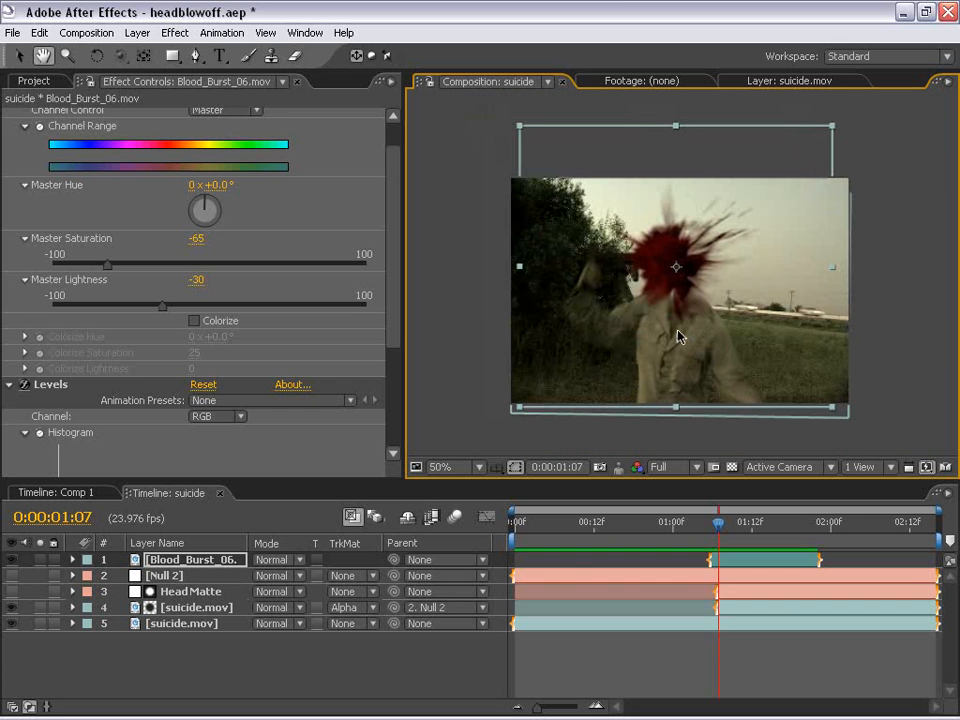
pyautogui.press('KP_0')
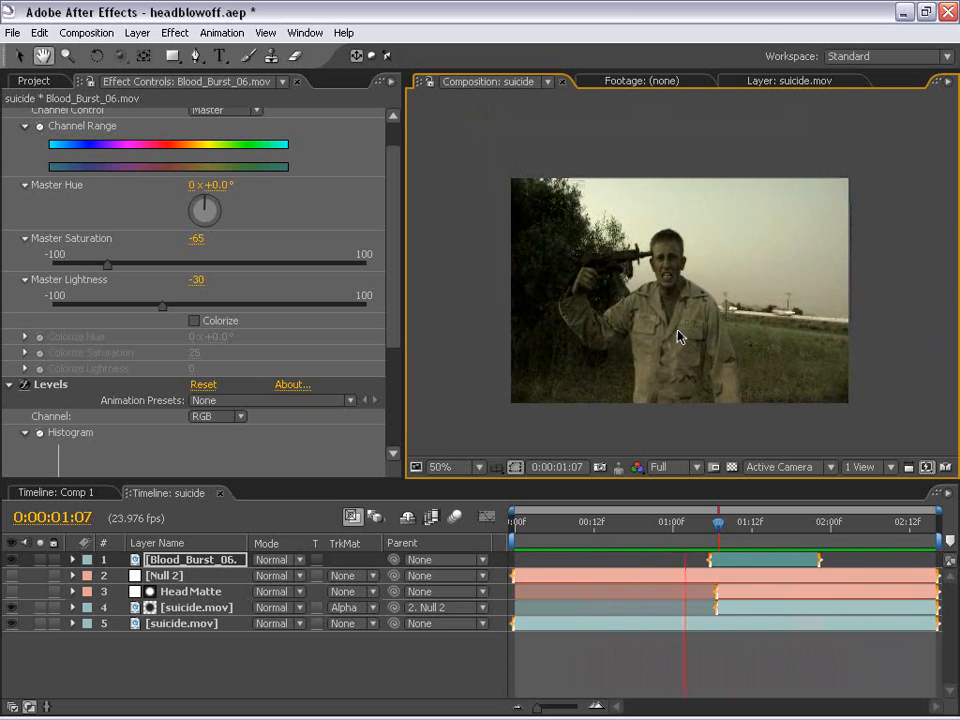
pyautogui.press('space')
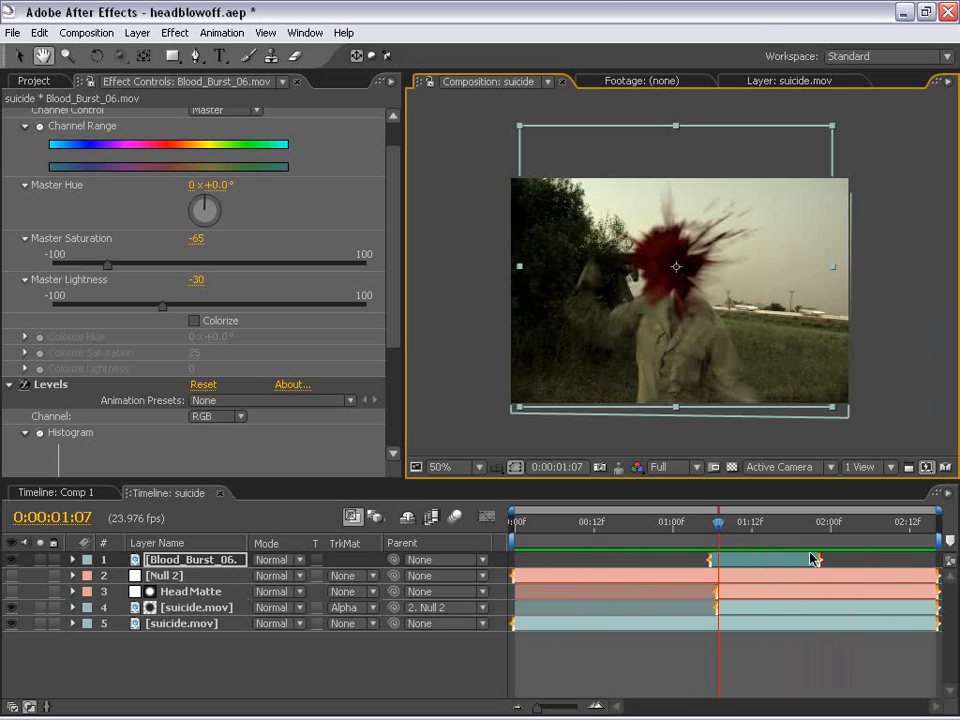
# Step: Shift the blood burst slightly to the right of the head, away from the gun, and preview the shot
pyautogui.moveTo(719, 522); pyautogui.dragTo(719, 522)
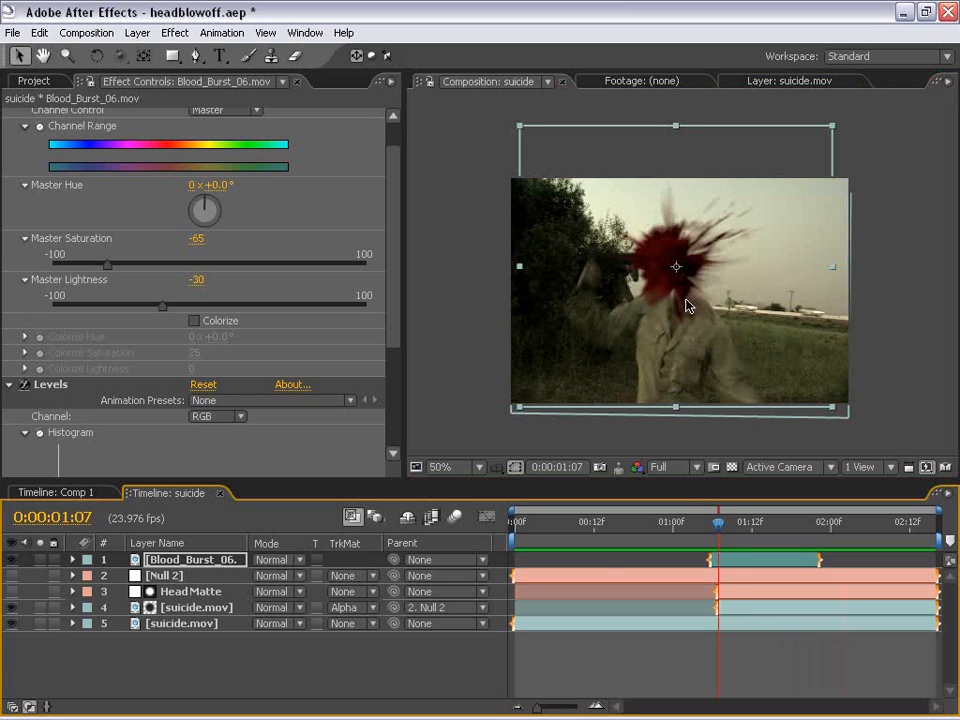
pyautogui.moveTo(708, 302); pyautogui.dragTo(722, 304)
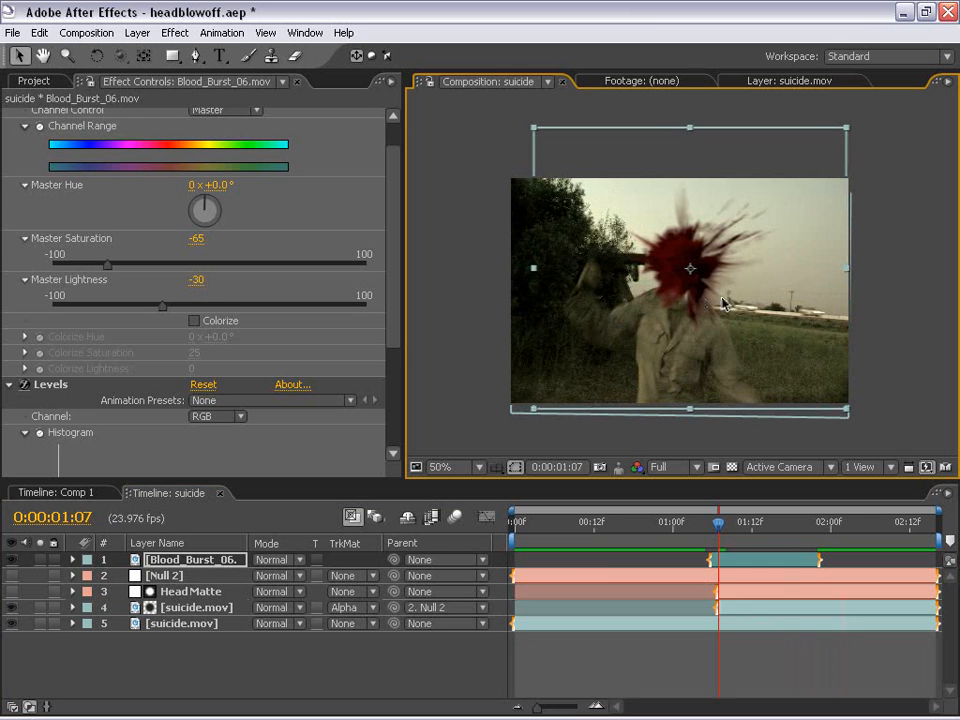
pyautogui.press('space')
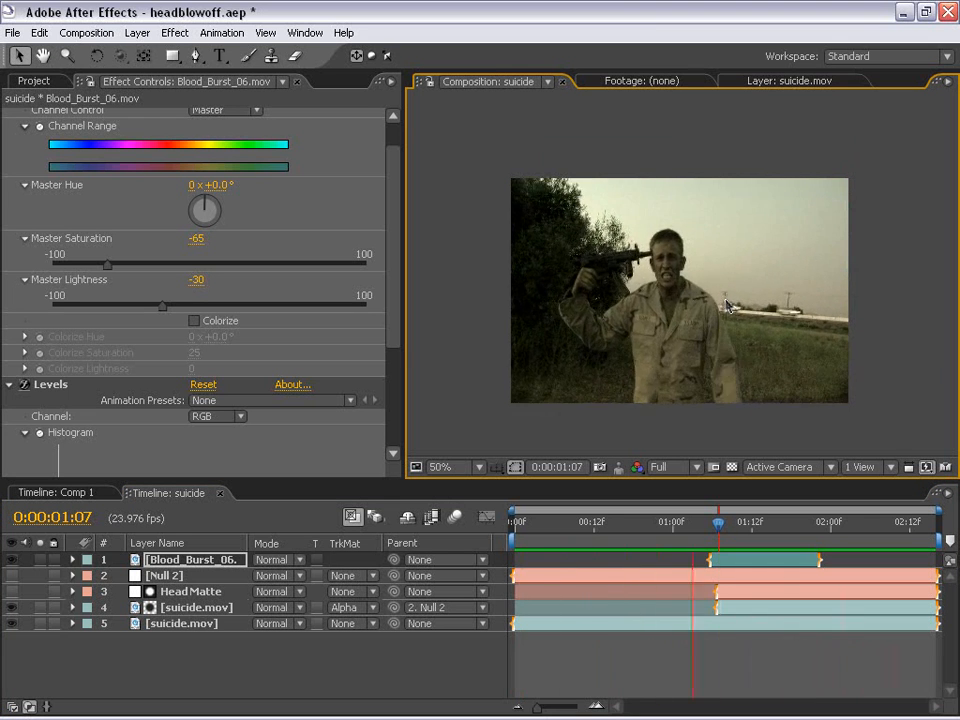
pyautogui.press('space')
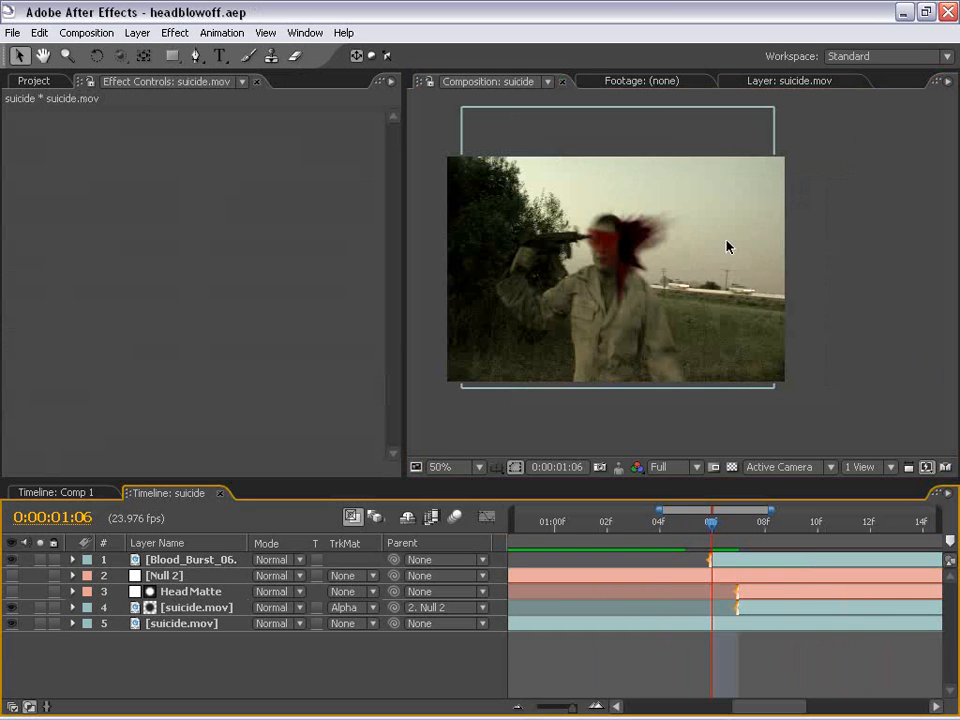
# Step: Switch to Adobe Bridge, import 9mm_01.mov from the Muzzle_Flashes folder, and return to the After Effects project items
pyautogui.click(12, 32)
pyautogui.click(24, 99)
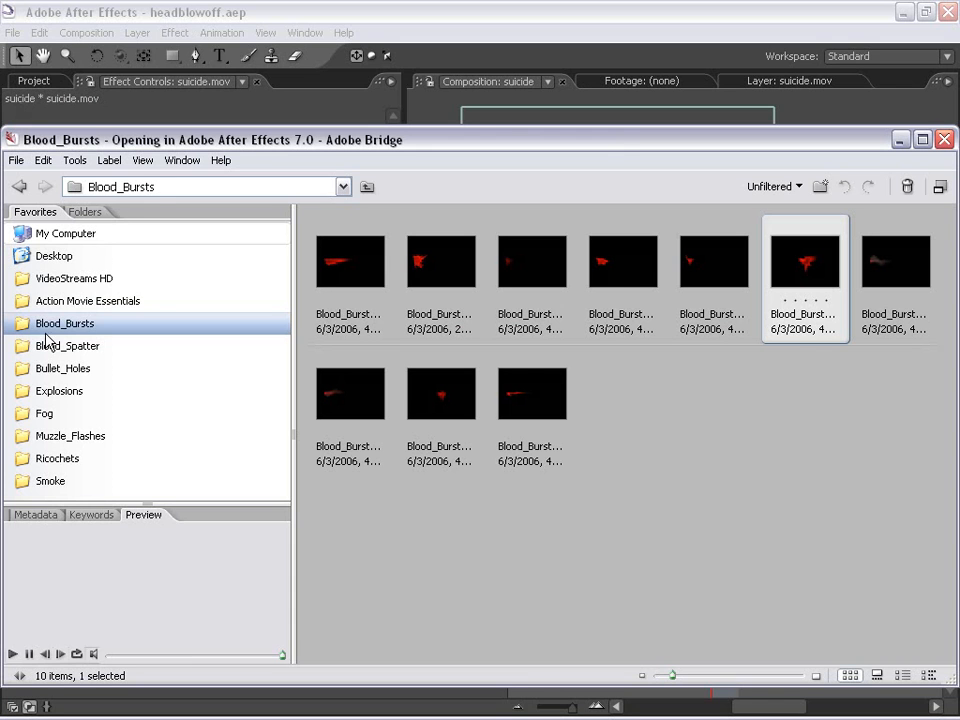
pyautogui.click(70, 438)
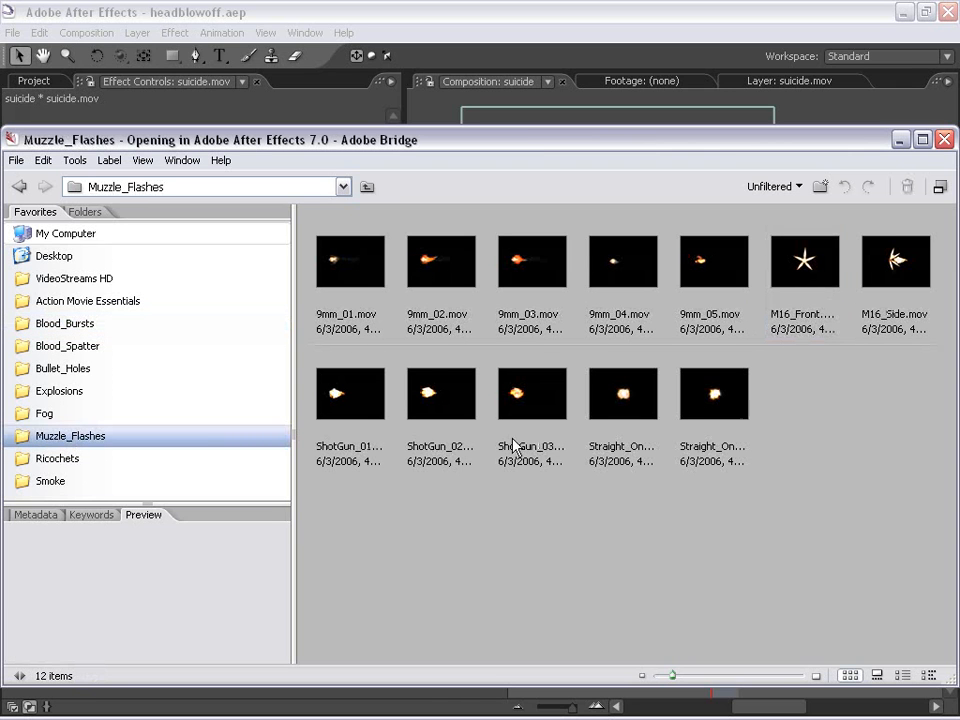
pyautogui.click(343, 266)
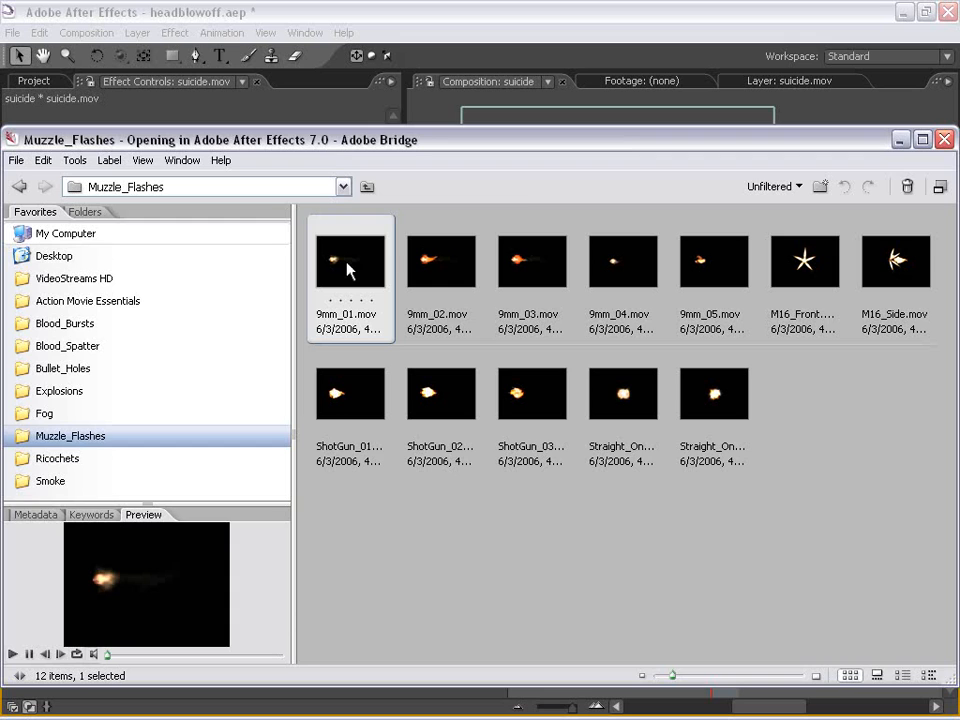
pyautogui.click(244, 11)
pyautogui.click(42, 108)
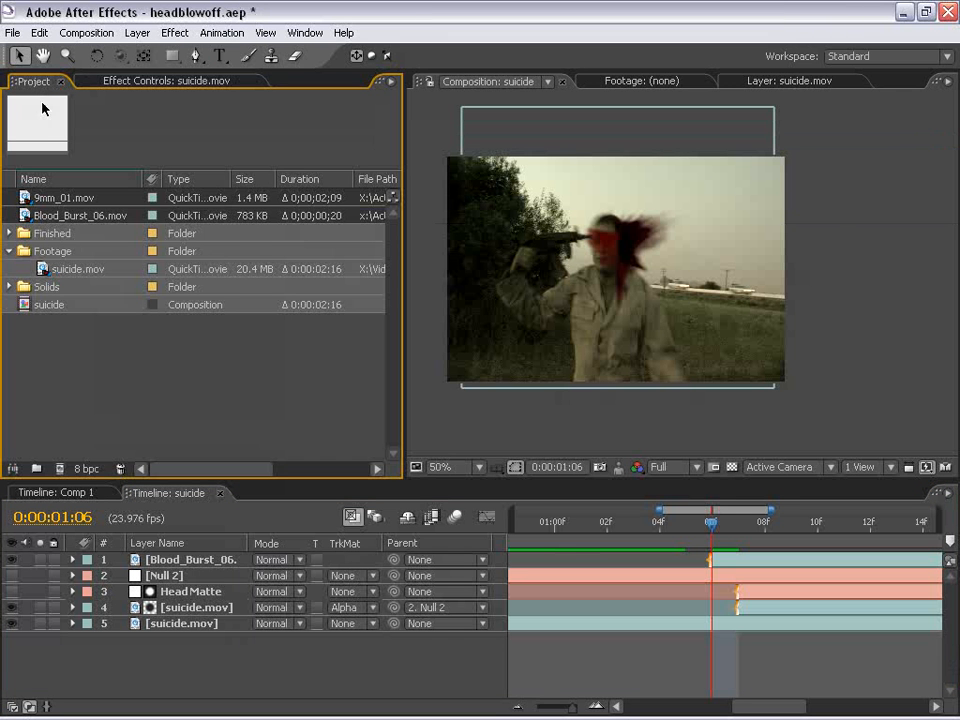
# Step: Add 9mm_01.mov as the top layer starting at 0:00:01:06, placing the flash at the gun's muzzle and shrinking it to about two-thirds
pyautogui.click(24, 198)
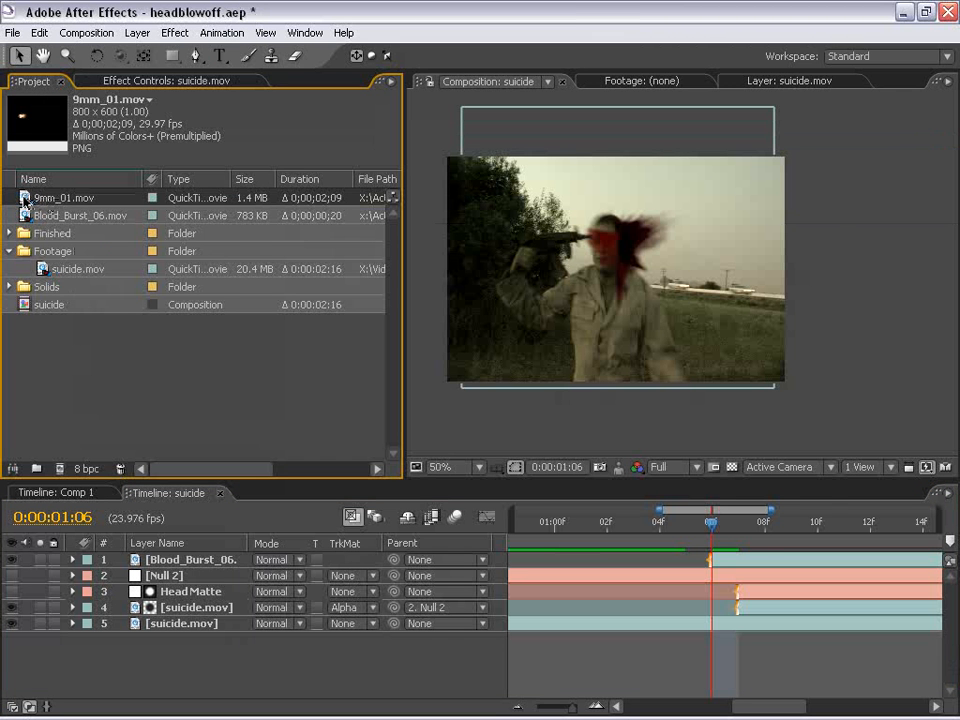
pyautogui.moveTo(24, 198); pyautogui.dragTo(714, 558)
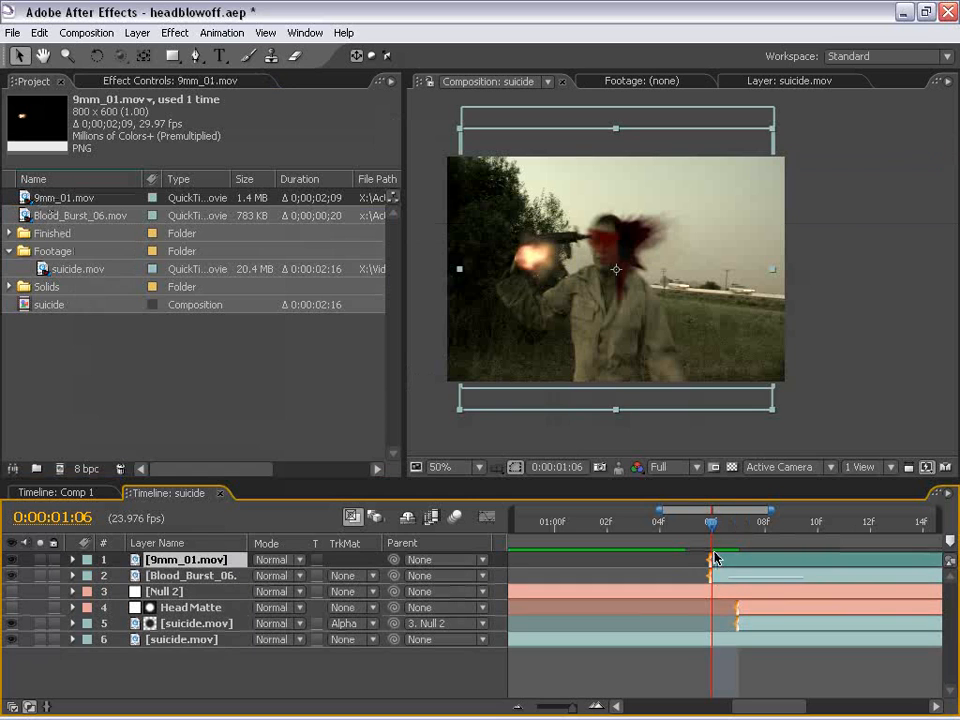
pyautogui.moveTo(513, 277); pyautogui.dragTo(581, 251)
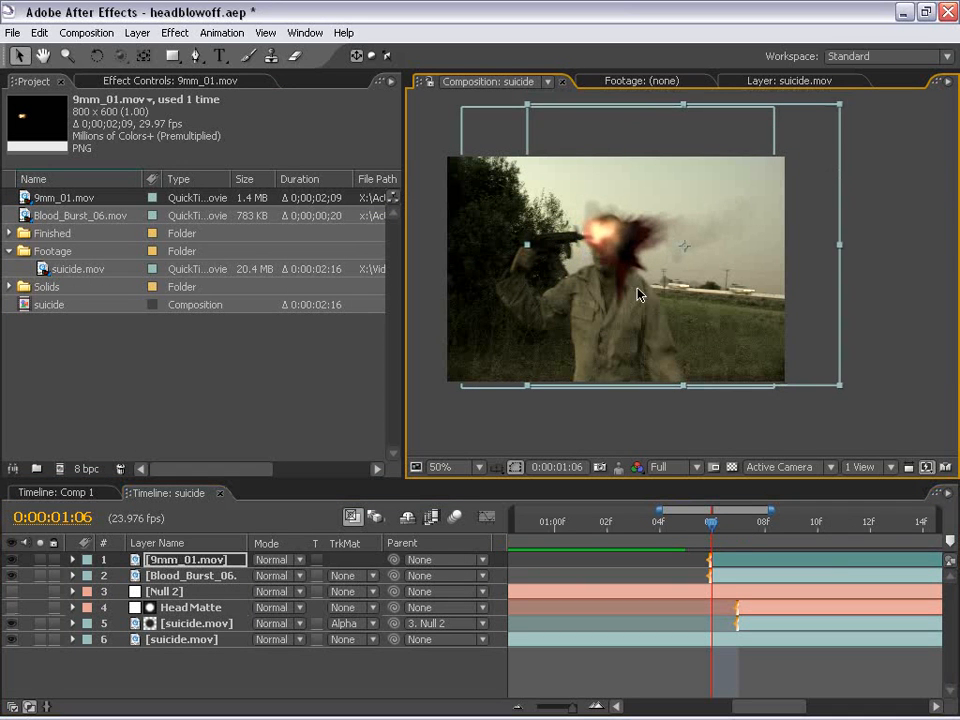
pyautogui.moveTo(841, 393); pyautogui.dragTo(751, 337)
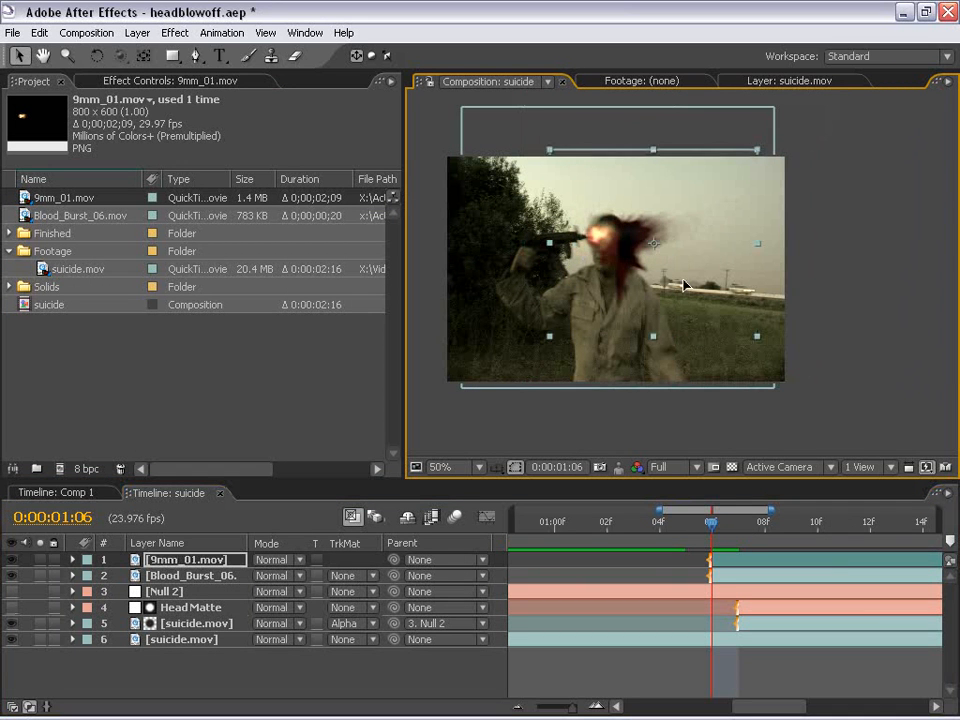
pyautogui.scroll(1, 675, 296)
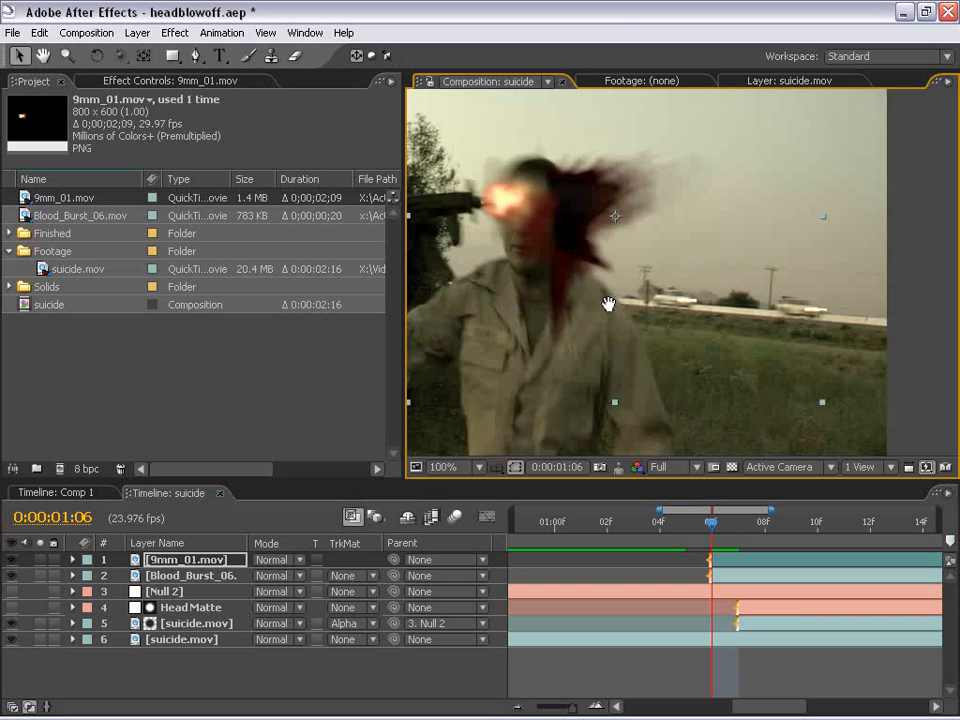
pyautogui.moveTo(607, 304); pyautogui.dragTo(628, 317)
pyautogui.scroll(-2, 534, 274)
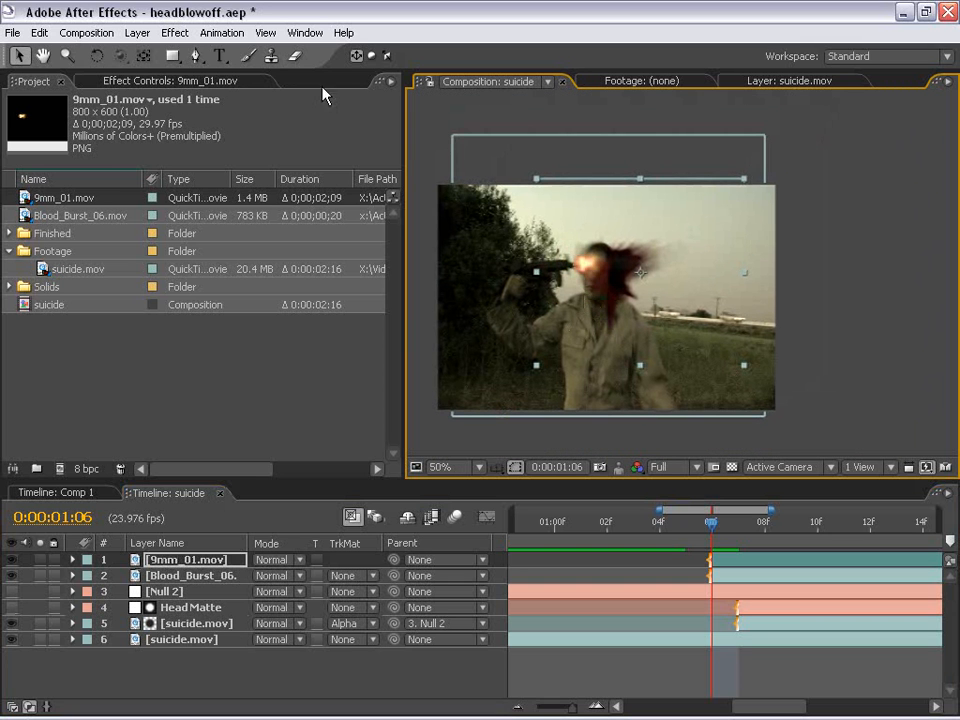
# Step: Apply a Linear Wipe to the 9mm_01.mov layer with Transition Completion at 19% to trim the flash near the muzzle
pyautogui.click(178, 33)
pyautogui.moveTo(240, 447)
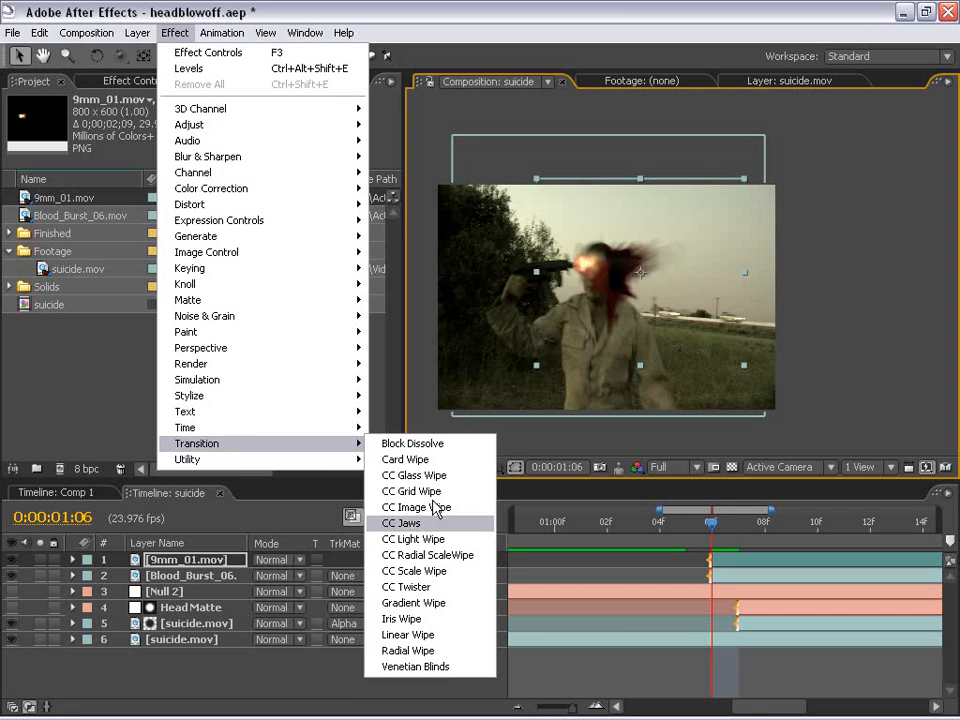
pyautogui.click(480, 636)
pyautogui.moveTo(196, 147); pyautogui.dragTo(213, 151)
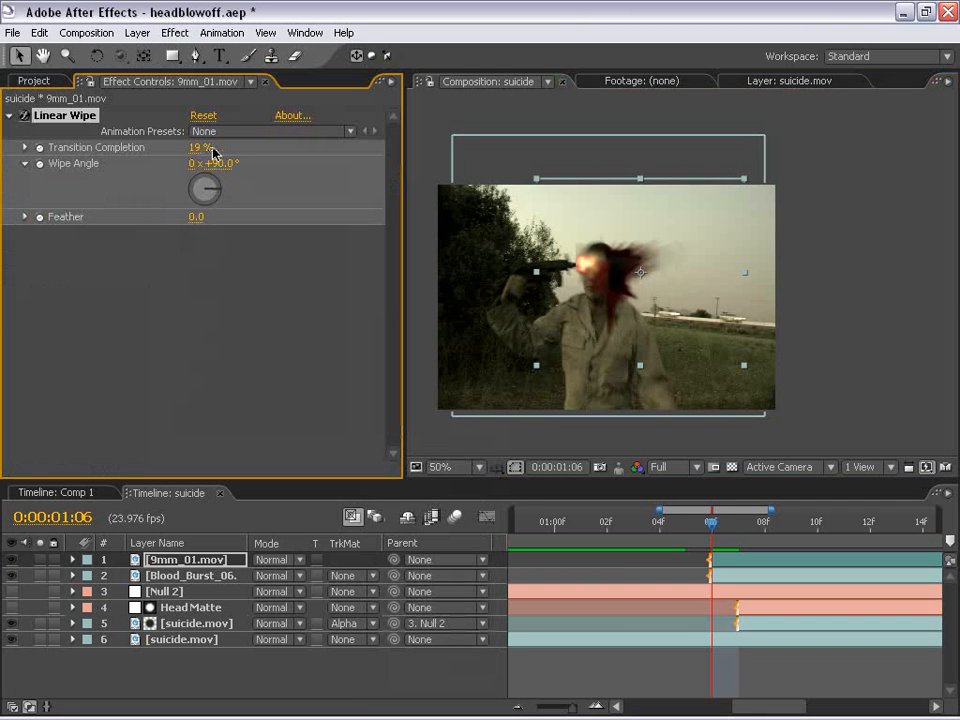
# Step: Reverse the flash layer's Linear Wipe to a Wipe Angle of -90°, with Transition Completion at 77% and Feather at 16
pyautogui.click(221, 163)
pyautogui.write('-90')
pyautogui.press('Return')
pyautogui.moveTo(196, 147); pyautogui.dragTo(231, 149)
pyautogui.scroll(1, 534, 222)
pyautogui.press('space')
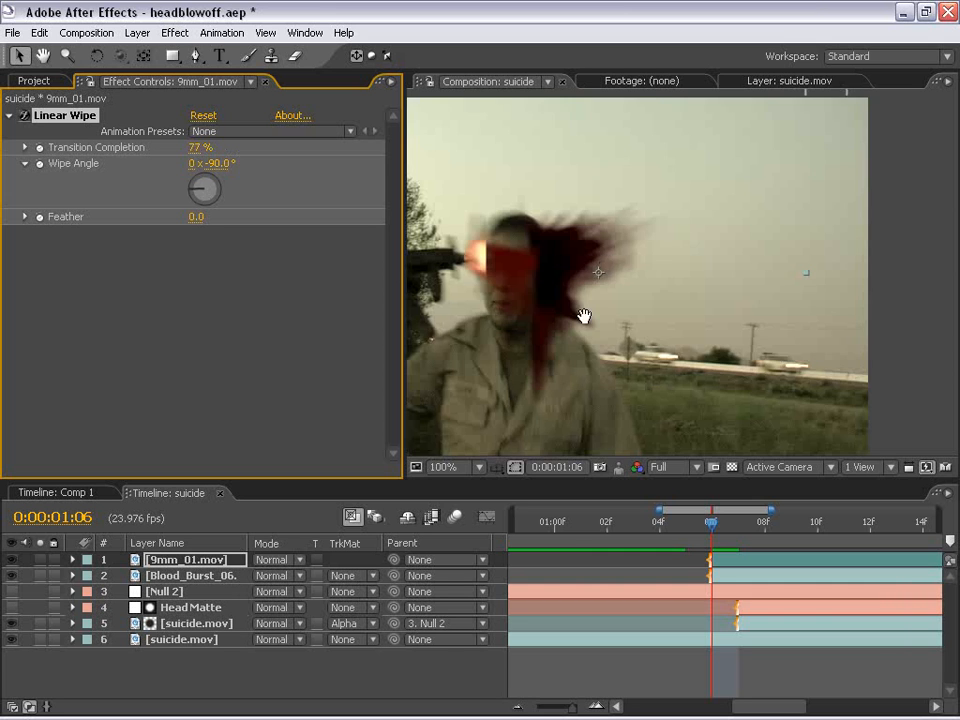
pyautogui.moveTo(583, 317); pyautogui.dragTo(720, 268)
pyautogui.moveTo(194, 217); pyautogui.dragTo(201, 217)
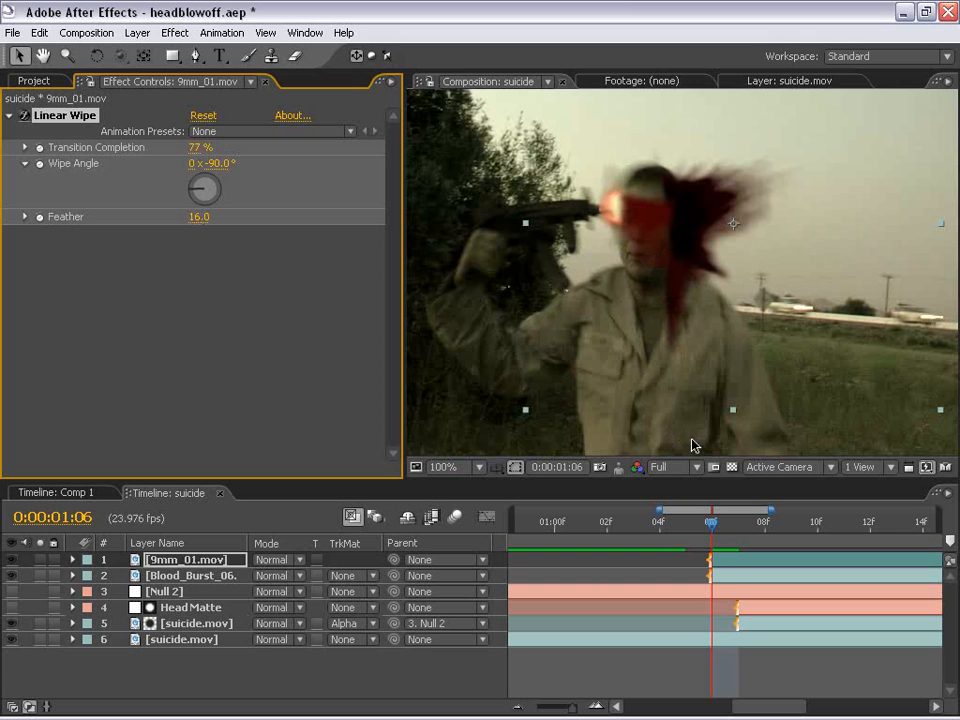
# Step: Set the 9mm_01.mov layer's blending mode to Add and compare the flash frame with the adjacent frame
pyautogui.click(268, 561)
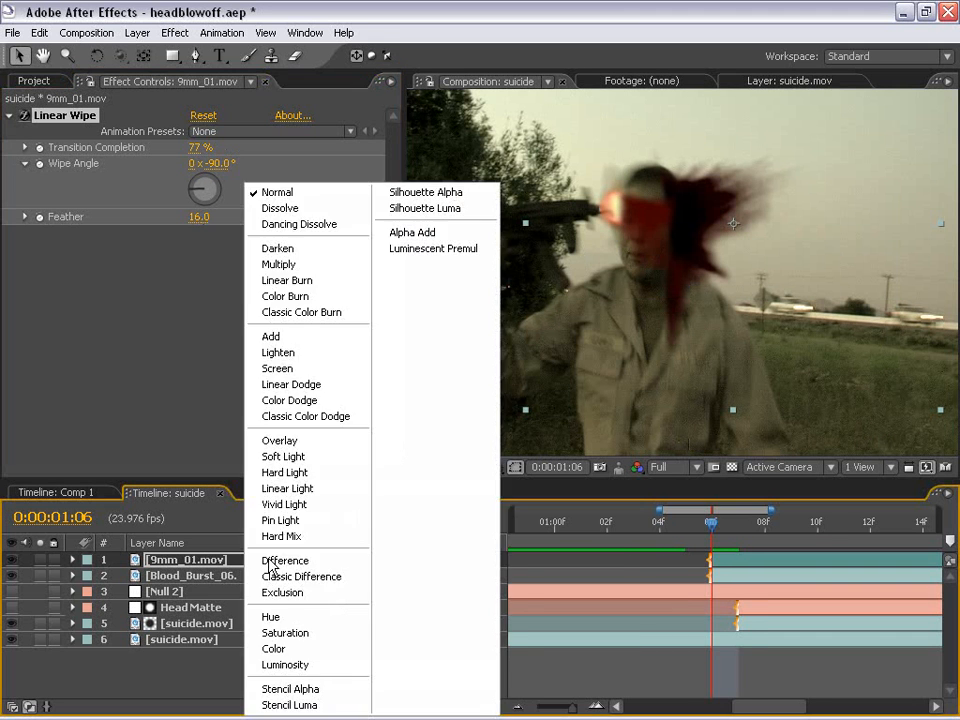
pyautogui.click(266, 340)
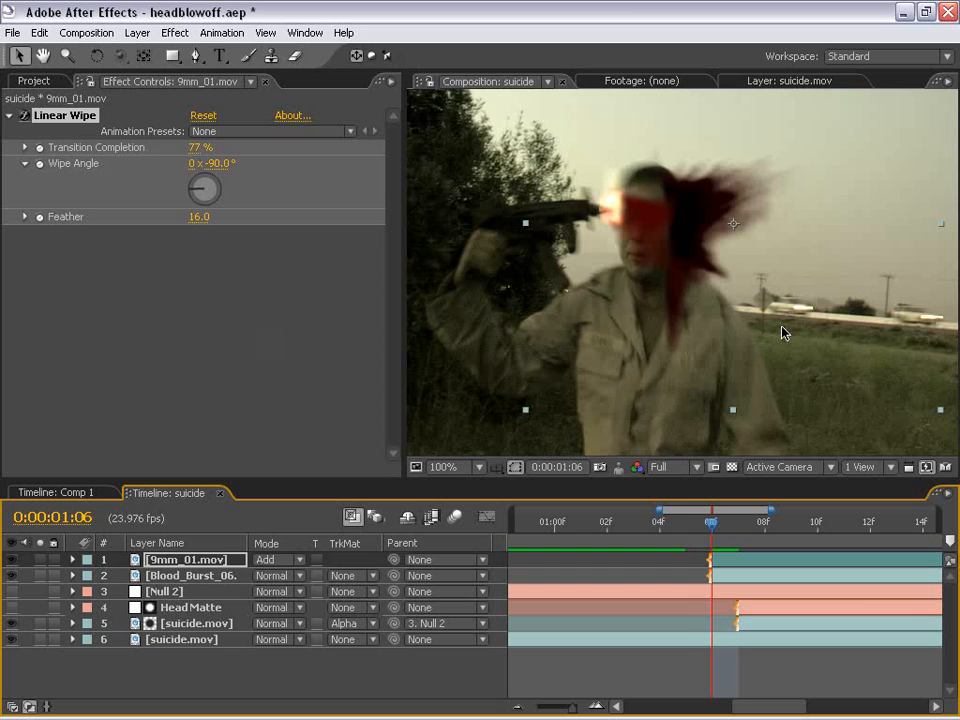
pyautogui.press('pageup')
pyautogui.press('pagedown')
pyautogui.press('pageup')
pyautogui.press('pagedown')
# Step: Soften the flash's Linear Wipe by setting Feather to 28 and Transition Completion to 75%
pyautogui.moveTo(202, 217); pyautogui.dragTo(214, 217)
pyautogui.moveTo(197, 148)
pyautogui.mouseDown()
pyautogui.moveTo(187, 147)
pyautogui.moveTo(196, 147)
pyautogui.mouseUp()
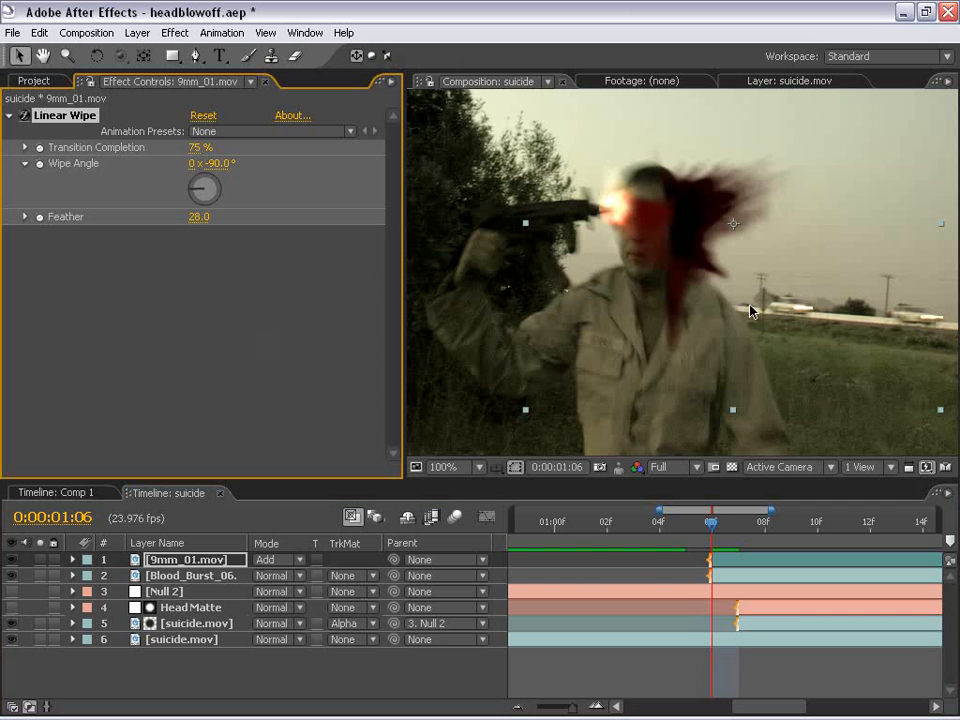
pyautogui.press('space')
pyautogui.moveTo(699, 232); pyautogui.dragTo(662, 268)
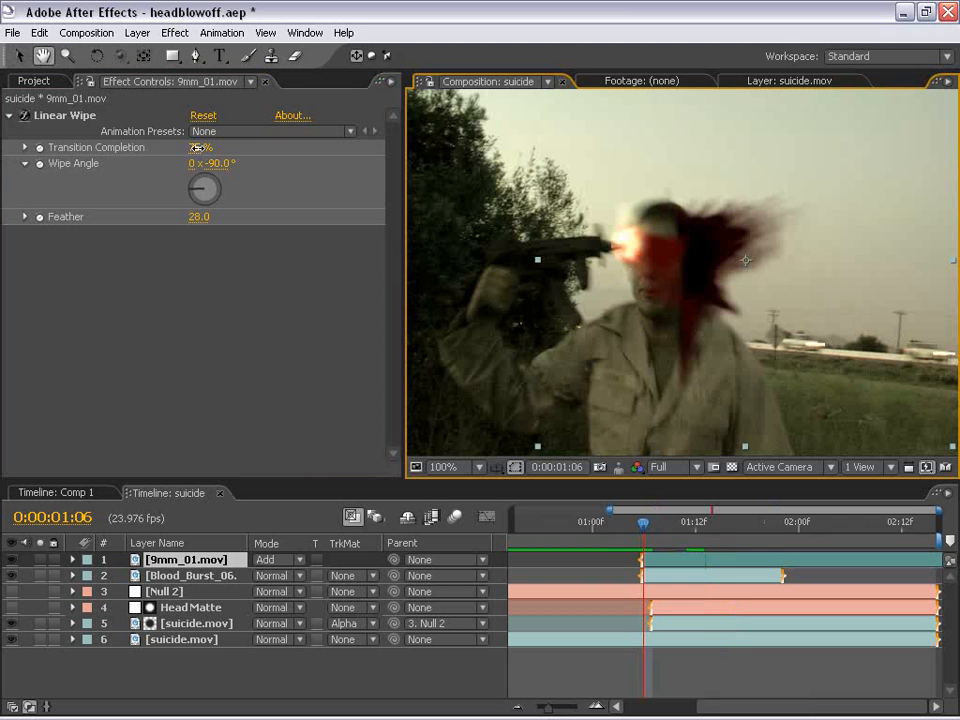
# Step: Keyframe the Linear Wipe's Transition Completion at 75% on 0:00:01:06 and 0% on 0:00:01:07, and check the following frames
pyautogui.moveTo(205, 147); pyautogui.dragTo(76, 152)
pyautogui.hotkey('ctrl', 'z')
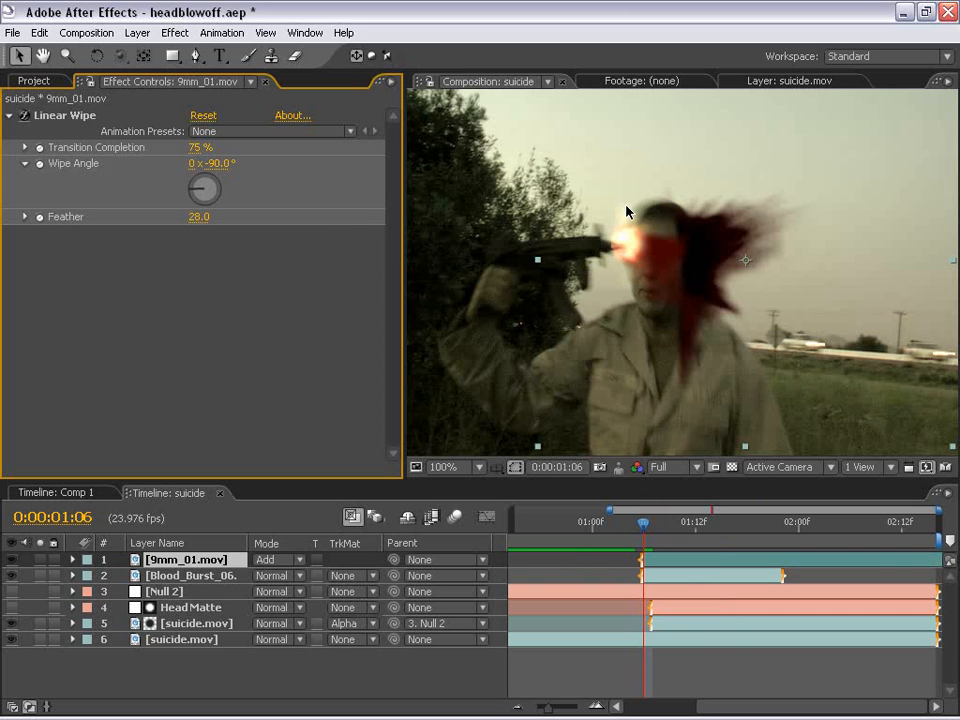
pyautogui.click(40, 148)
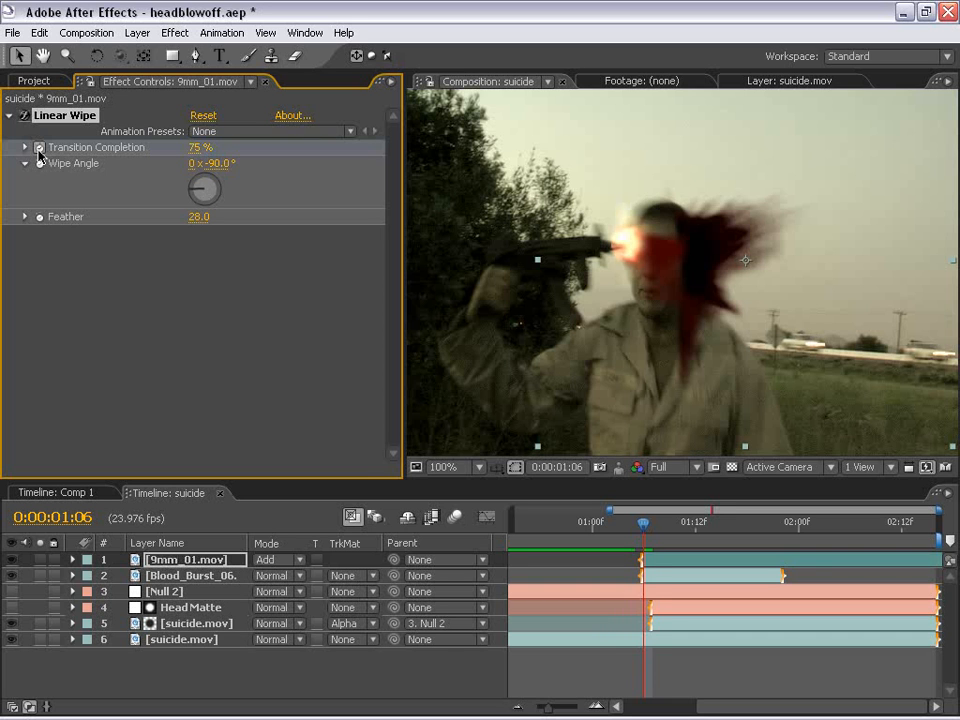
pyautogui.press('pagedown')
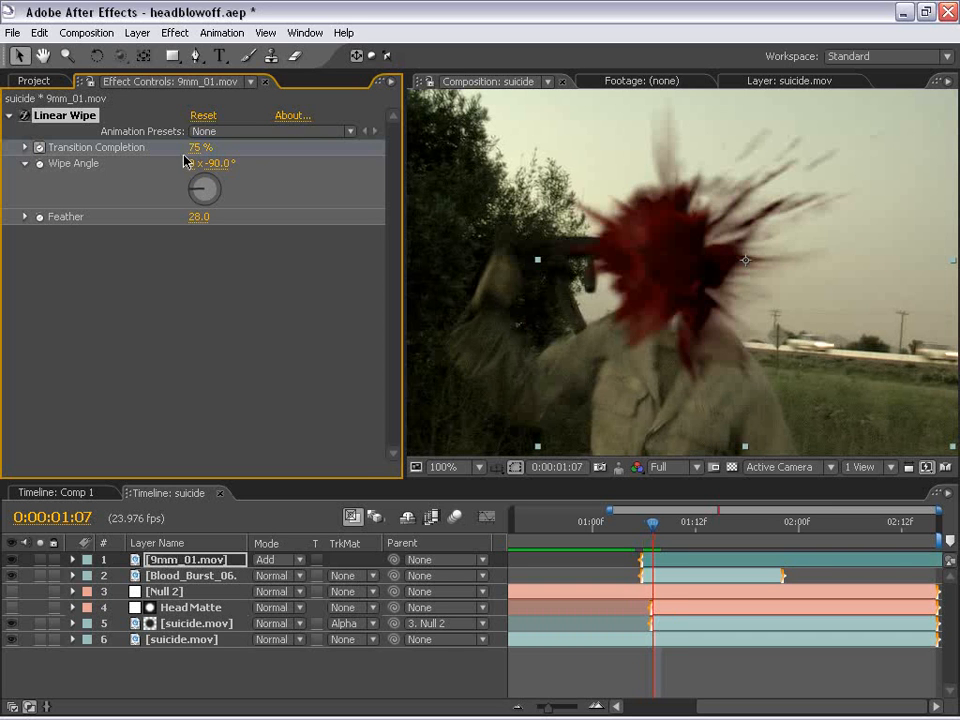
pyautogui.click(194, 148)
pyautogui.write('0')
pyautogui.press('Return')
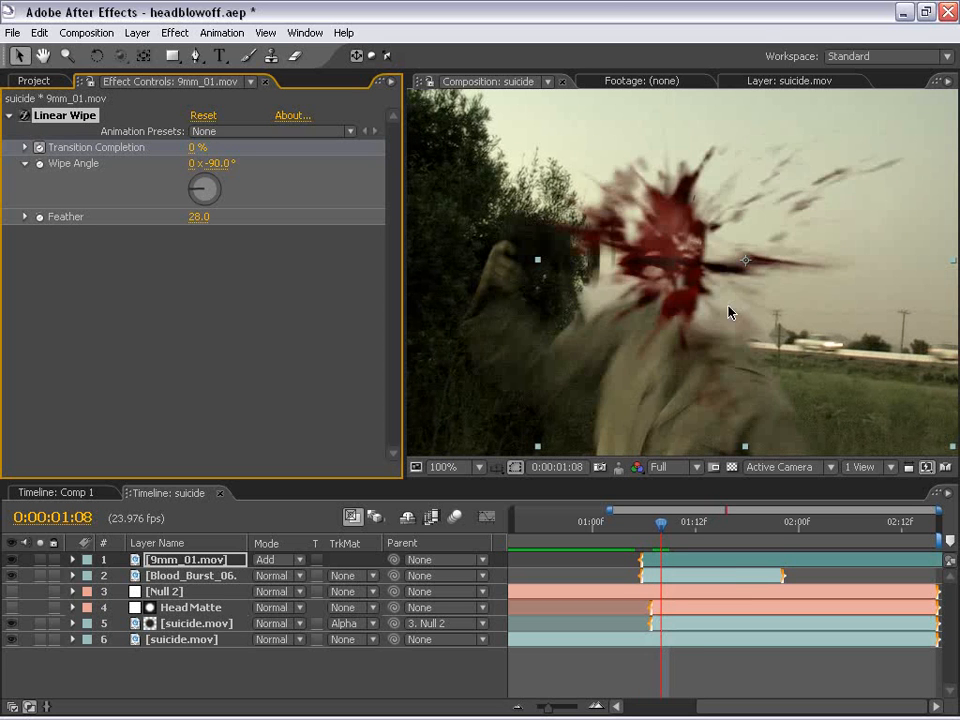
pyautogui.press('space')
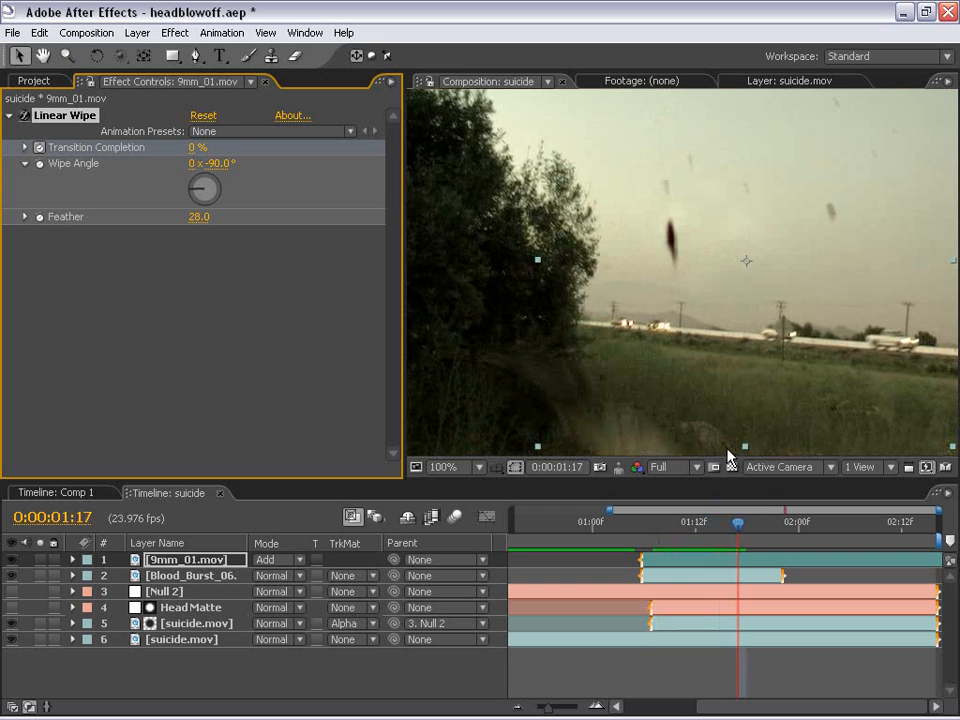
# Step: Apply Curves to the 9mm_01.mov layer, raise the RGB curve steeply to brighten the gun smoke, and preview the shot
pyautogui.click(175, 32)
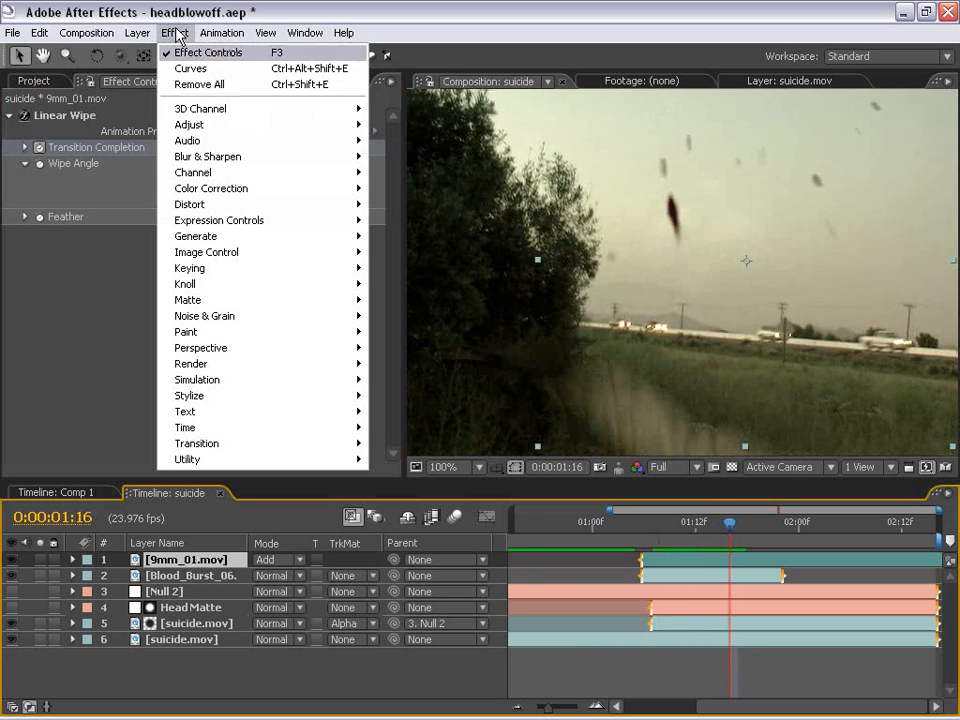
pyautogui.moveTo(188, 189)
pyautogui.click(400, 395)
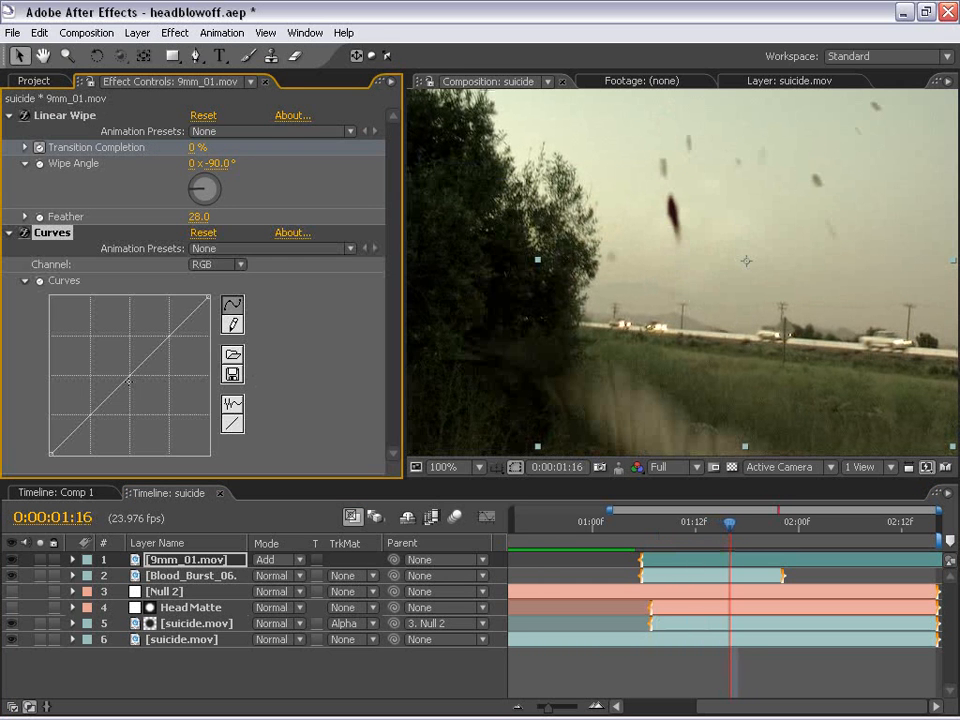
pyautogui.moveTo(115, 390); pyautogui.dragTo(86, 323)
pyautogui.press('pagedown')
pyautogui.press('pageup')
pyautogui.press('pageup')
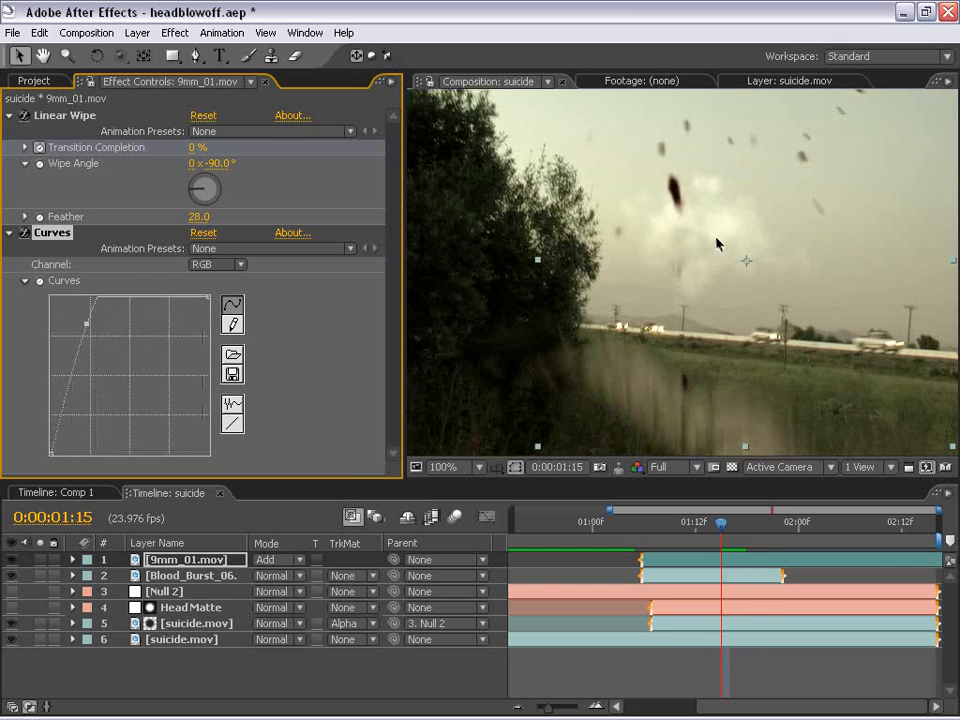
pyautogui.press('pageup')
pyautogui.moveTo(712, 521); pyautogui.dragTo(697, 519)
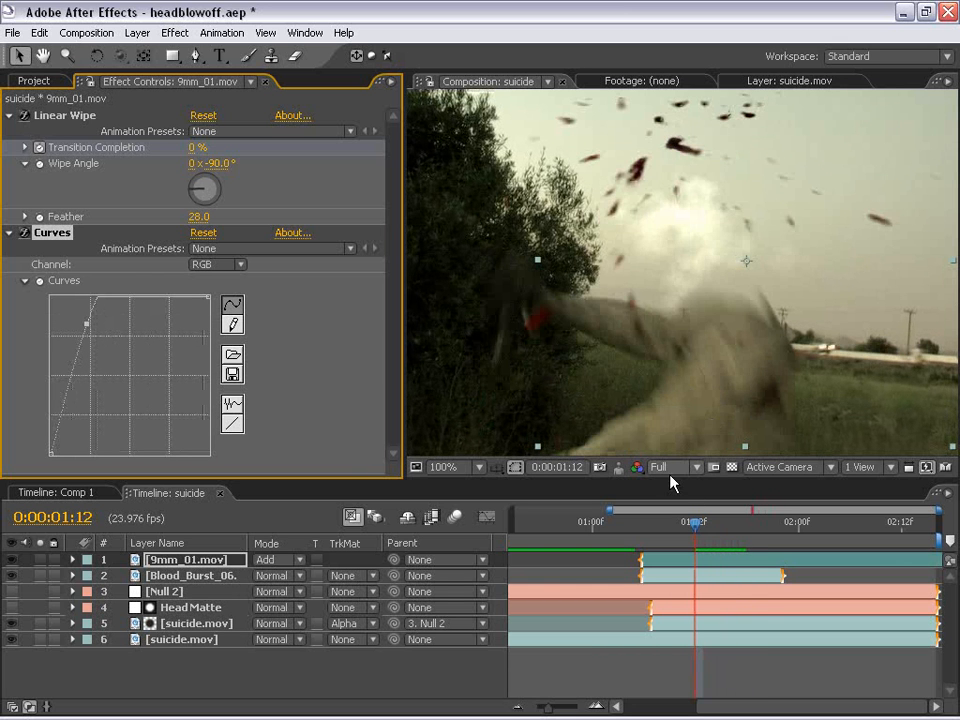
pyautogui.press('KP_0')
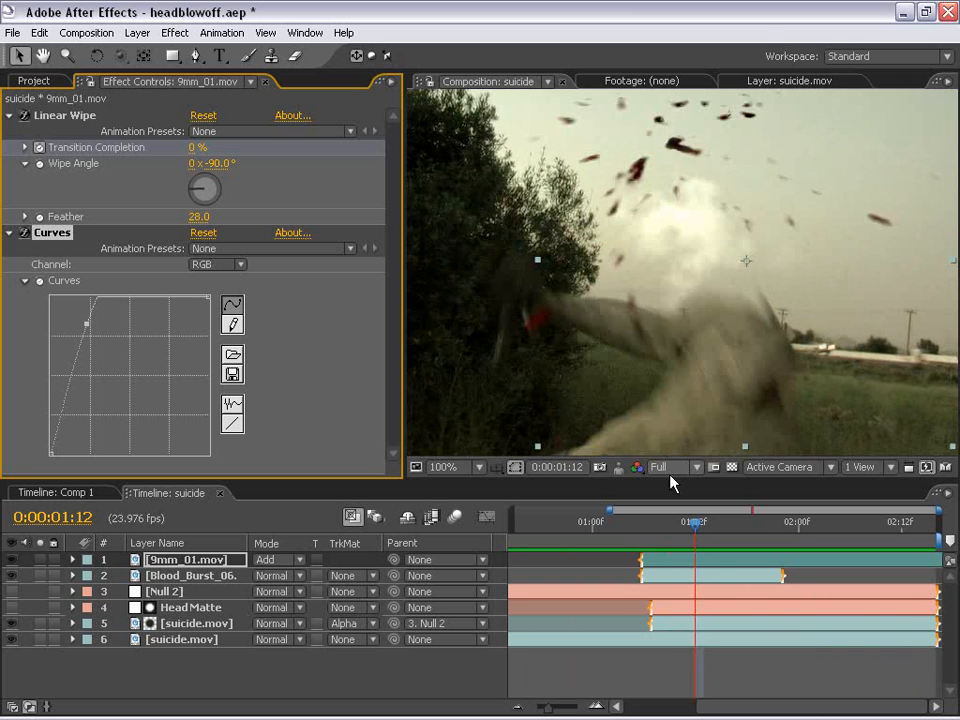
# Step: Parent the 9mm_01.mov layer to Null 2 and rename the null Tracking Data
pyautogui.click(662, 523)
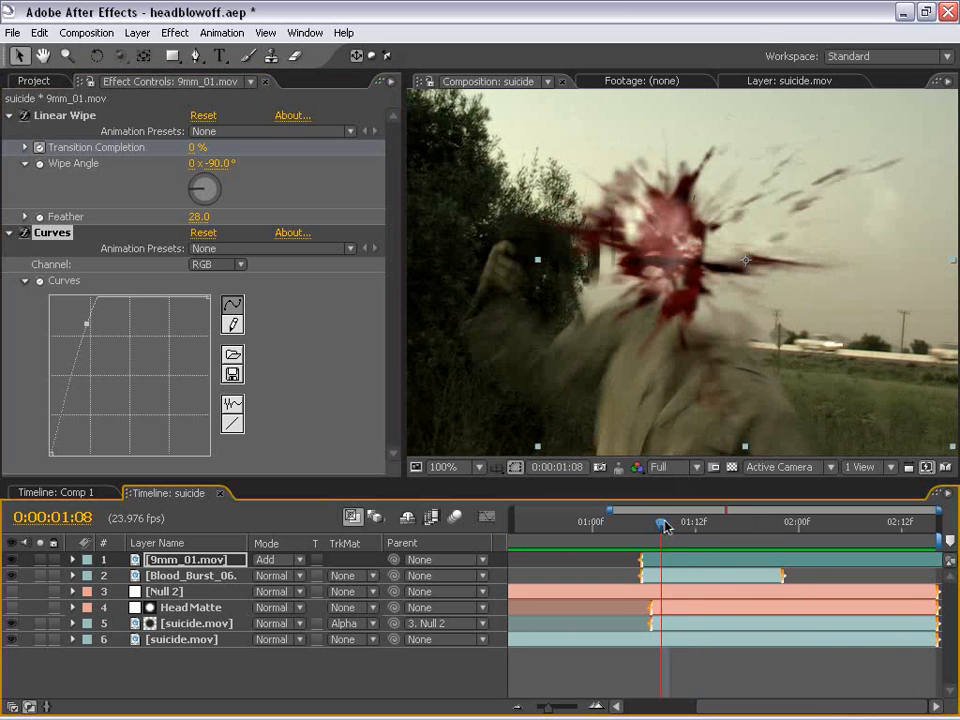
pyautogui.moveTo(393, 559); pyautogui.dragTo(166, 593)
pyautogui.click(166, 592)
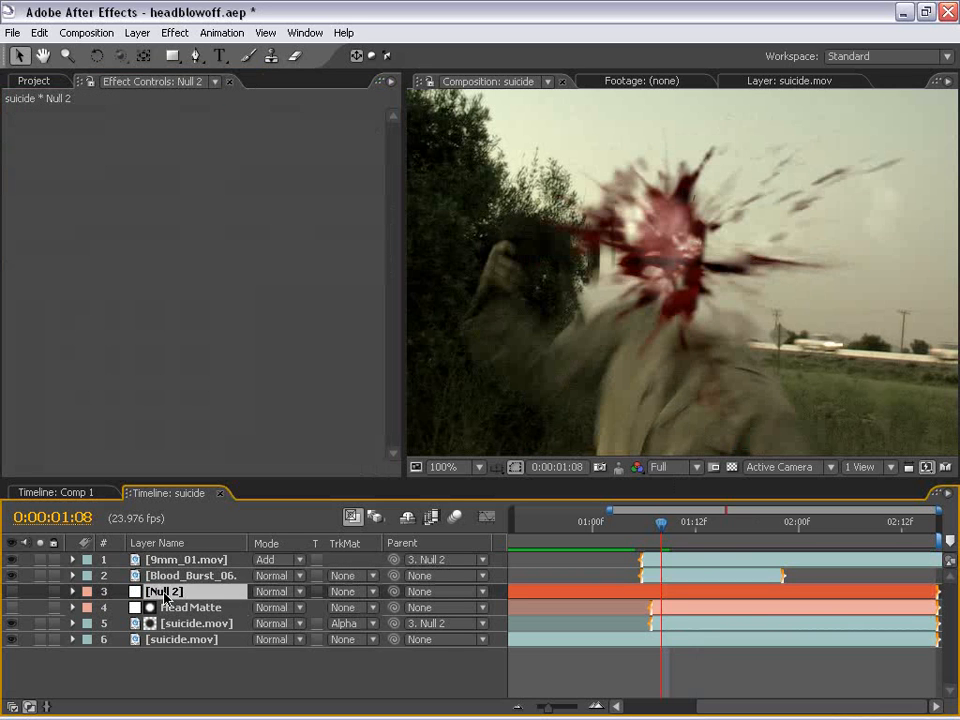
pyautogui.press('Return')
pyautogui.write('Tracking Data')
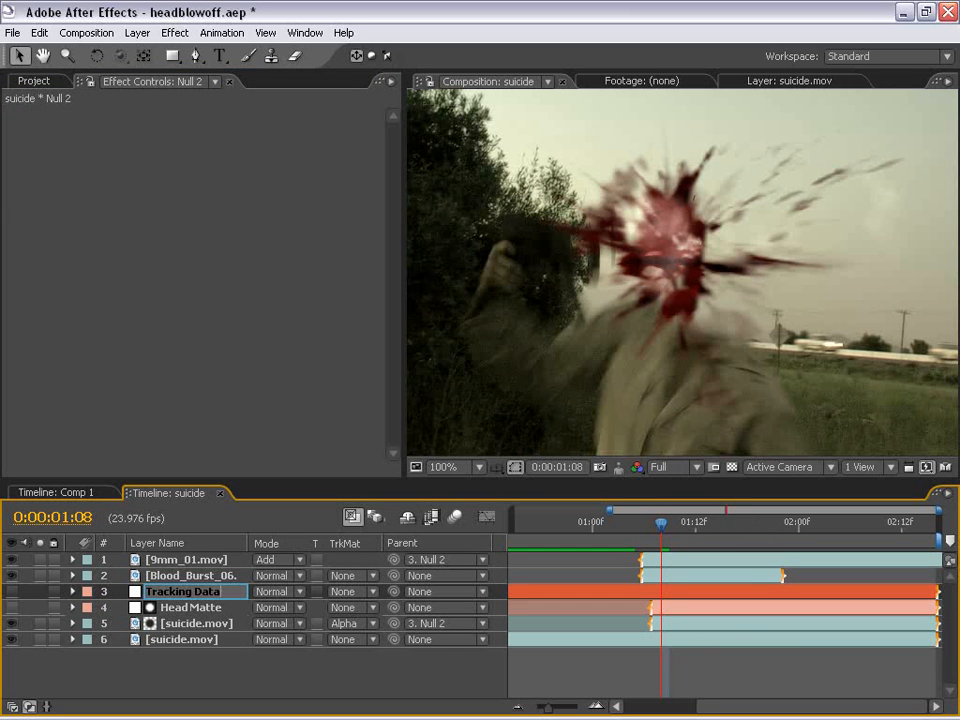
pyautogui.press('Return')
# Step: Play back the composite in the maximized composition view, and restore the normal layout
pyautogui.press('`')
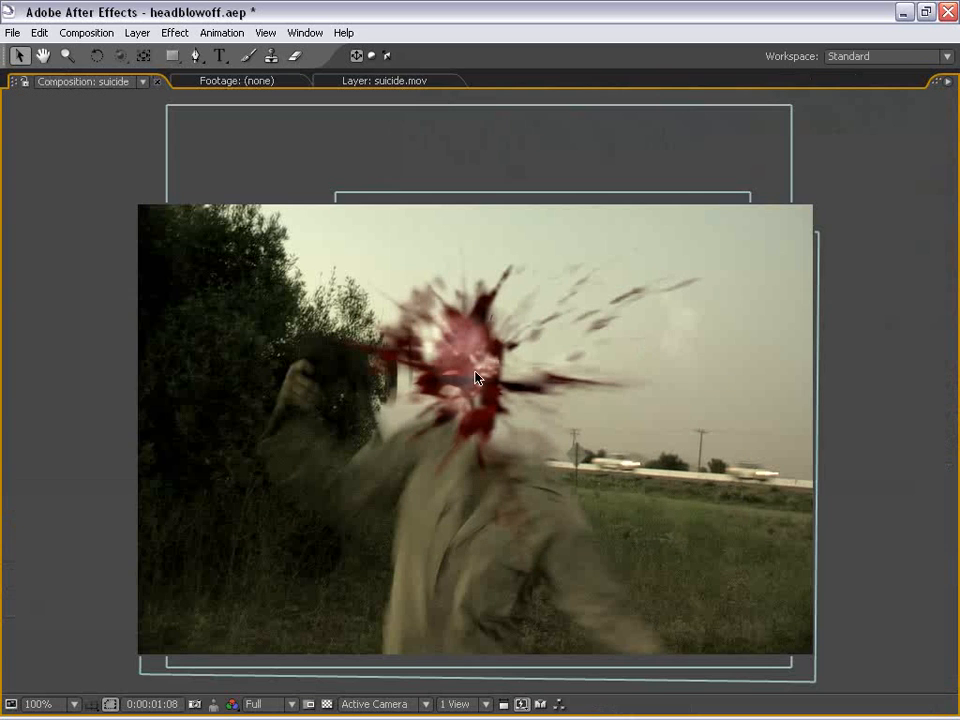
pyautogui.press('space')
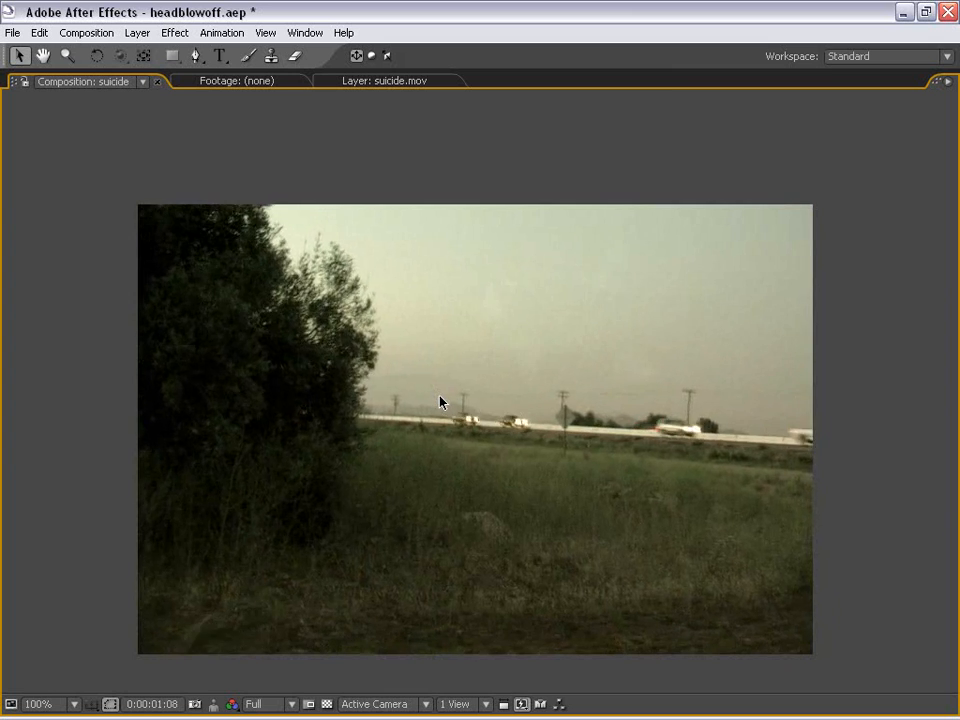
pyautogui.press('space')
pyautogui.press('`')
pyautogui.scroll(-1, 514, 326)
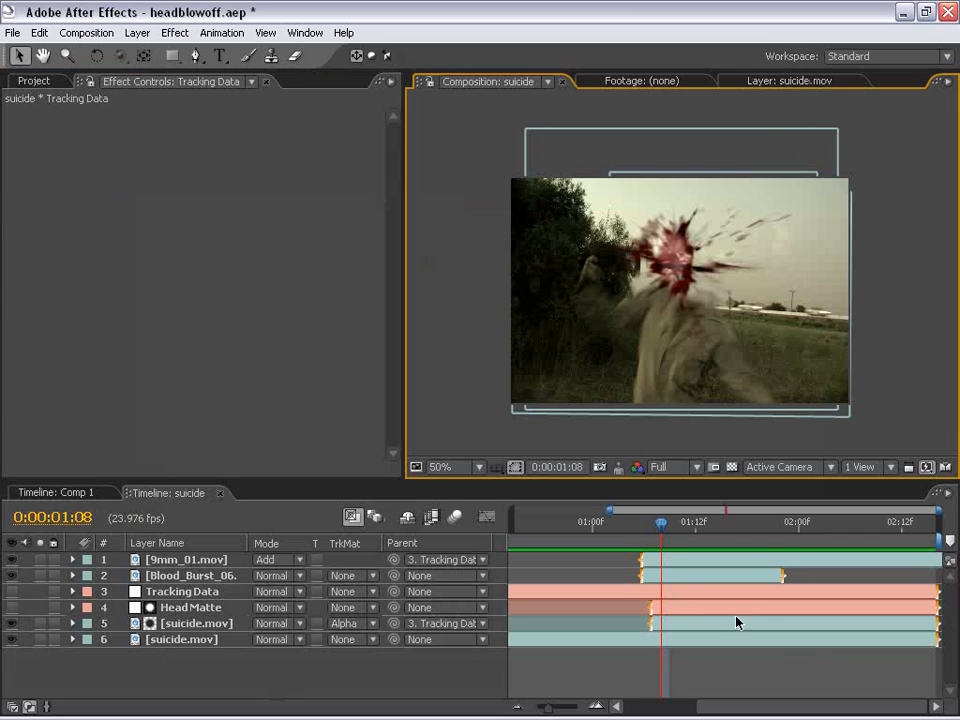
# Step: Flatten the 9mm_01.mov layer's RGB curve to a gentler arc for subtler smoke and review the shot in an enlarged view
pyautogui.click(652, 562)
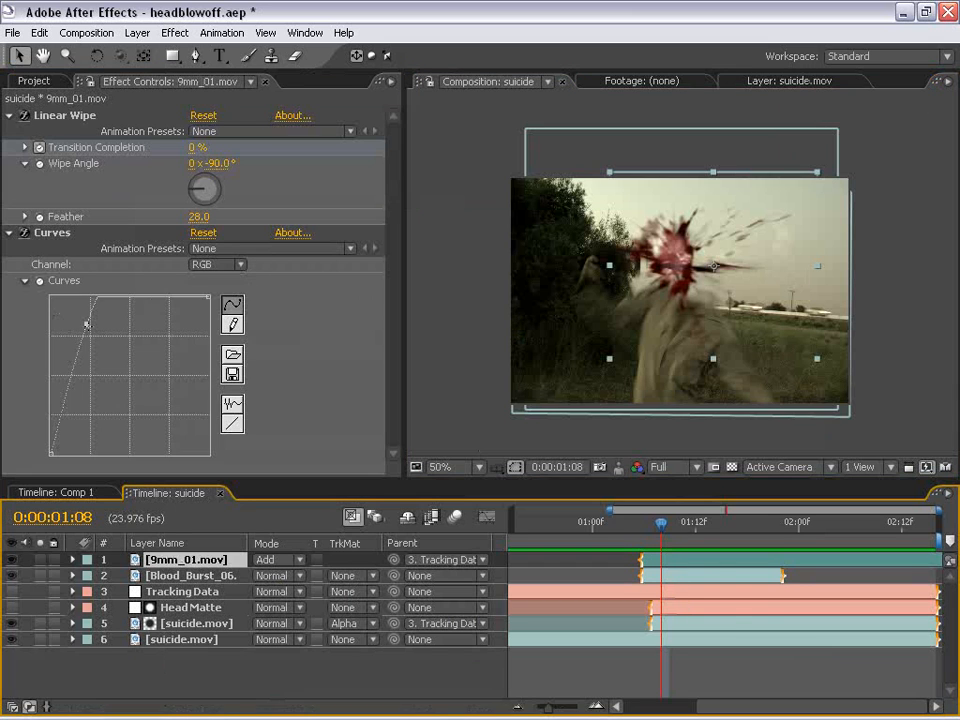
pyautogui.moveTo(87, 325); pyautogui.dragTo(116, 347)
pyautogui.press('`')
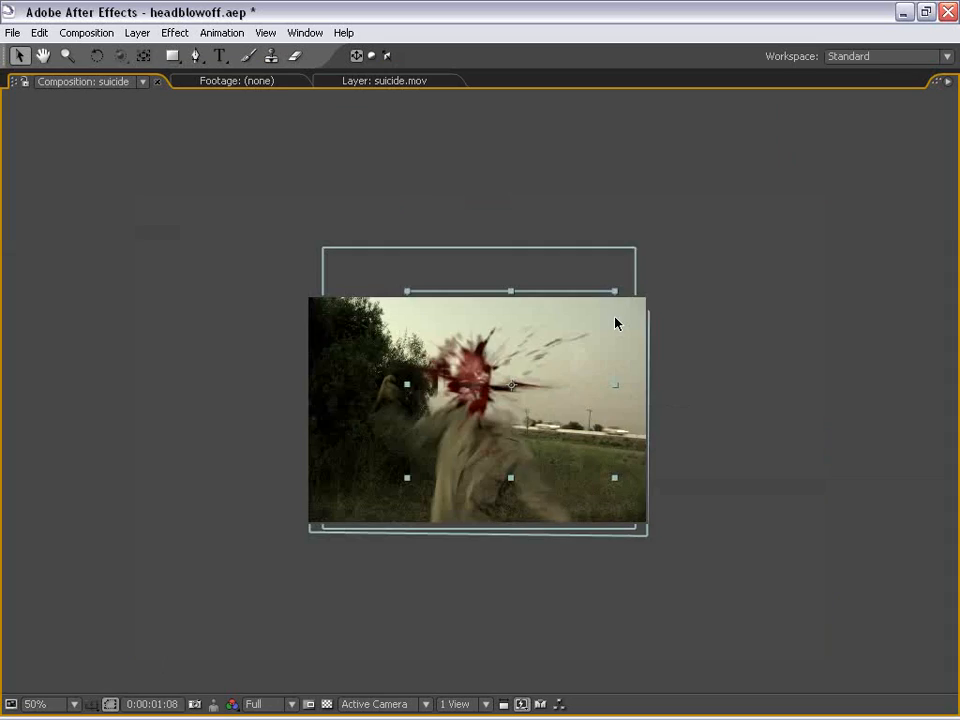
pyautogui.press('space')
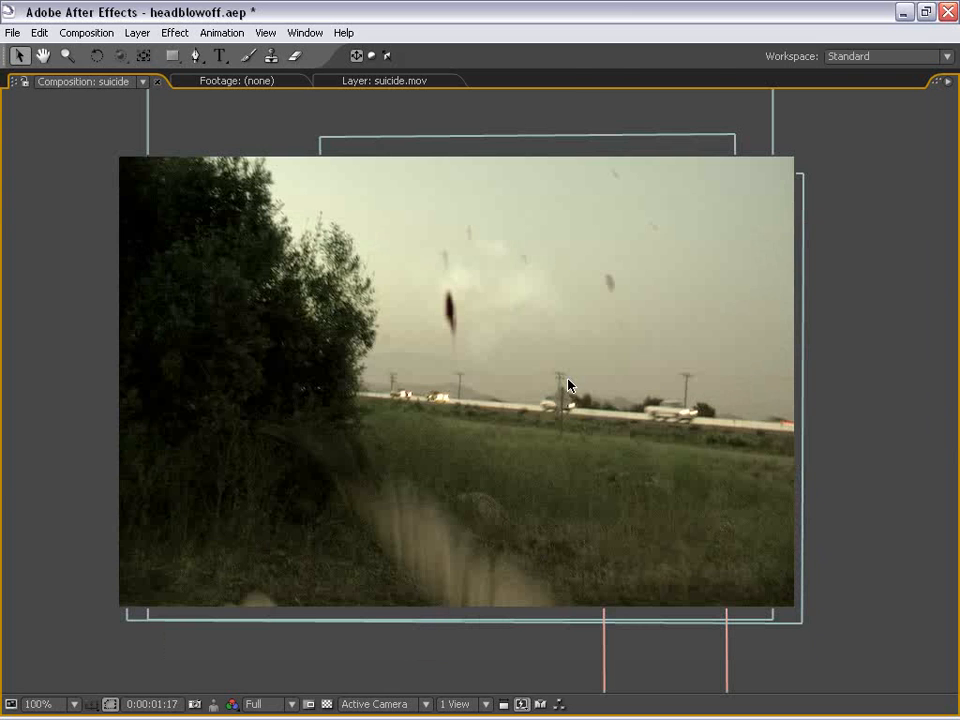
pyautogui.press('`')
pyautogui.scroll(-1, 510, 374)
pyautogui.moveTo(649, 246); pyautogui.dragTo(628, 275)
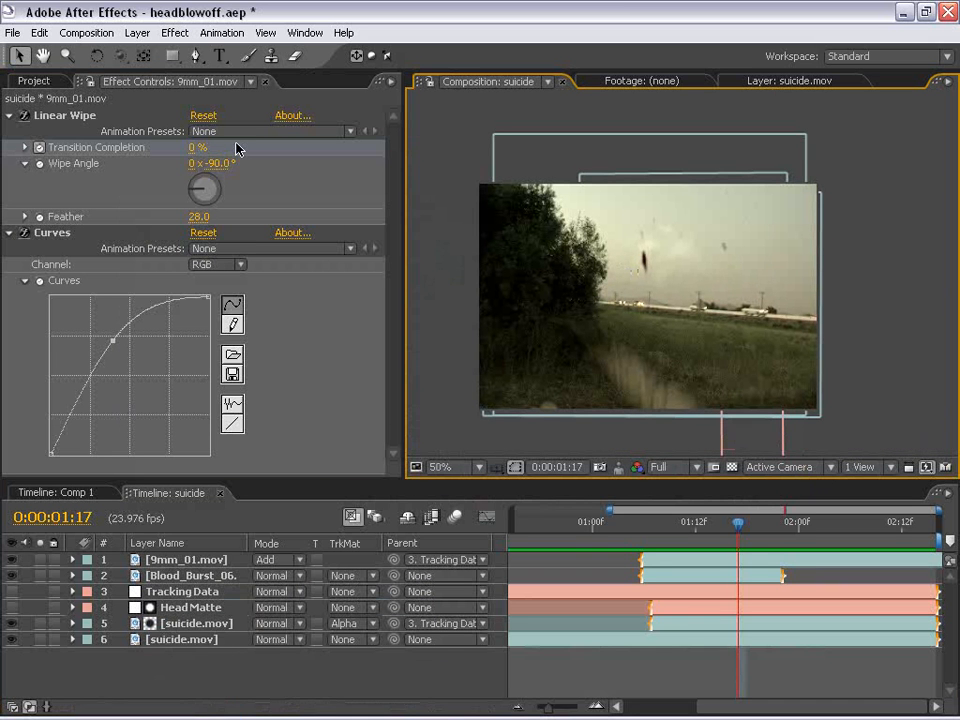
# Step: Switch to Adobe Bridge, browse the Fog folder's clips, and import Fog_04.mov into the After Effects project
pyautogui.click(13, 32)
pyautogui.click(30, 97)
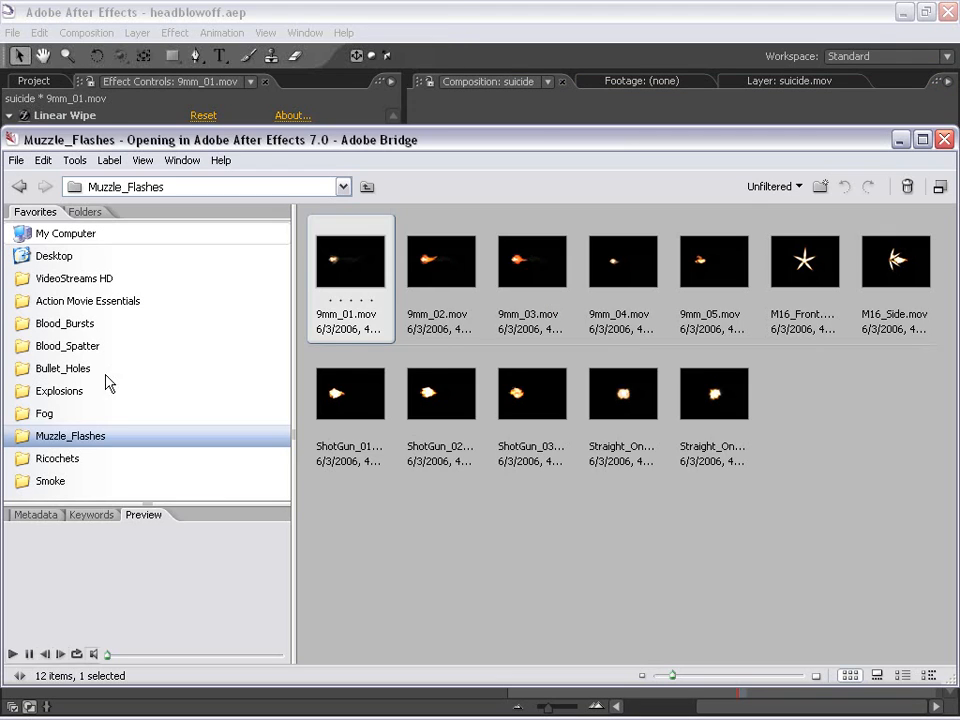
pyautogui.click(46, 415)
pyautogui.click(626, 279)
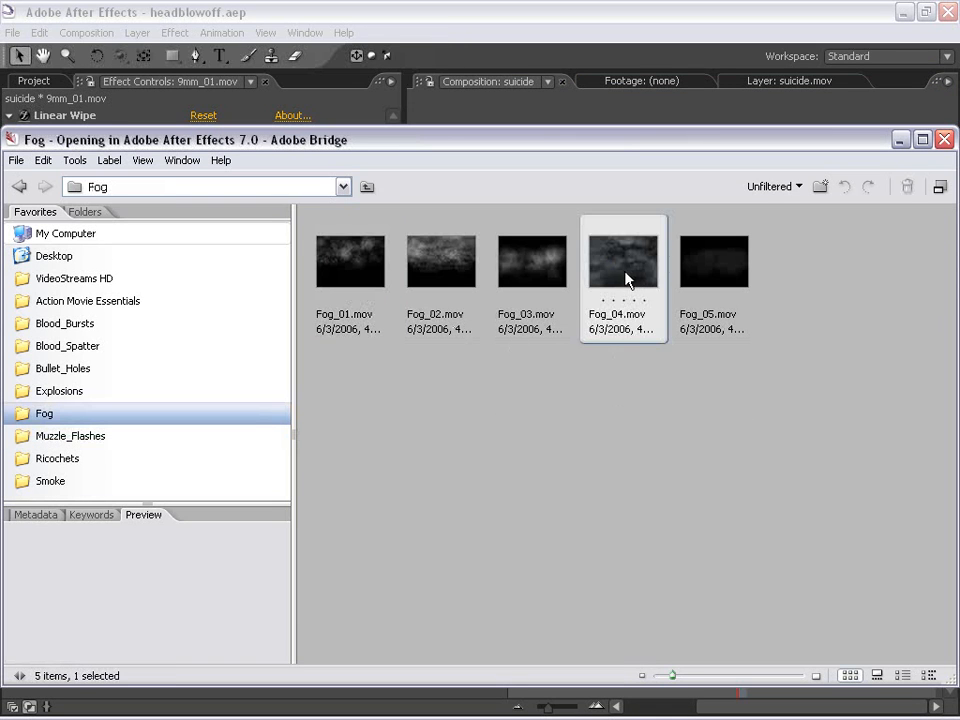
pyautogui.click(532, 272)
pyautogui.press('Left')
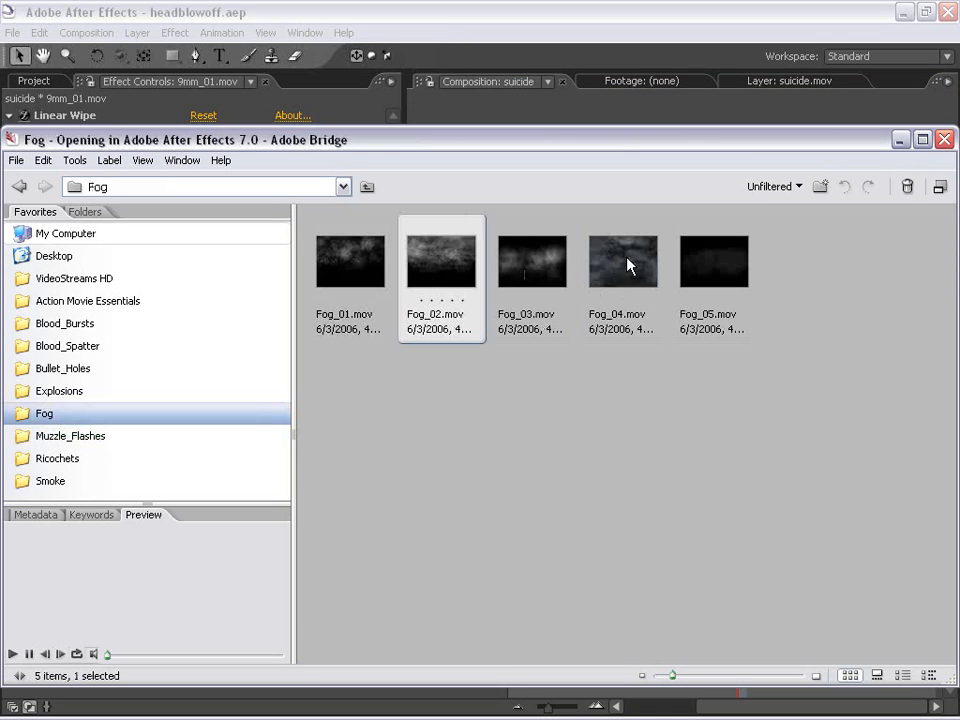
pyautogui.press('Left')
pyautogui.click(621, 283)
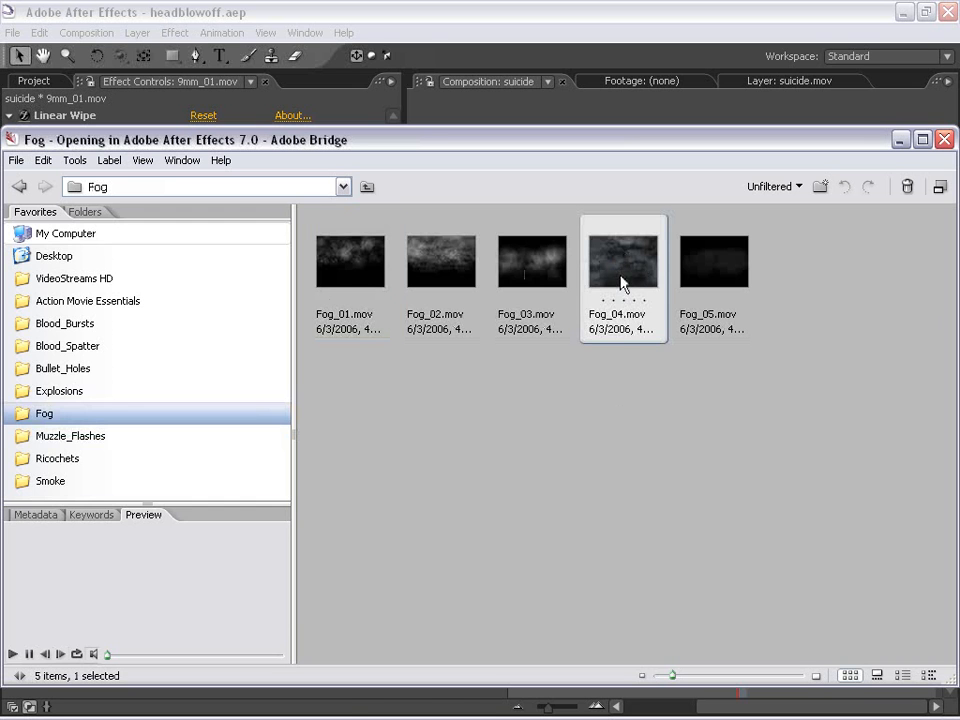
pyautogui.doubleClick(621, 270)
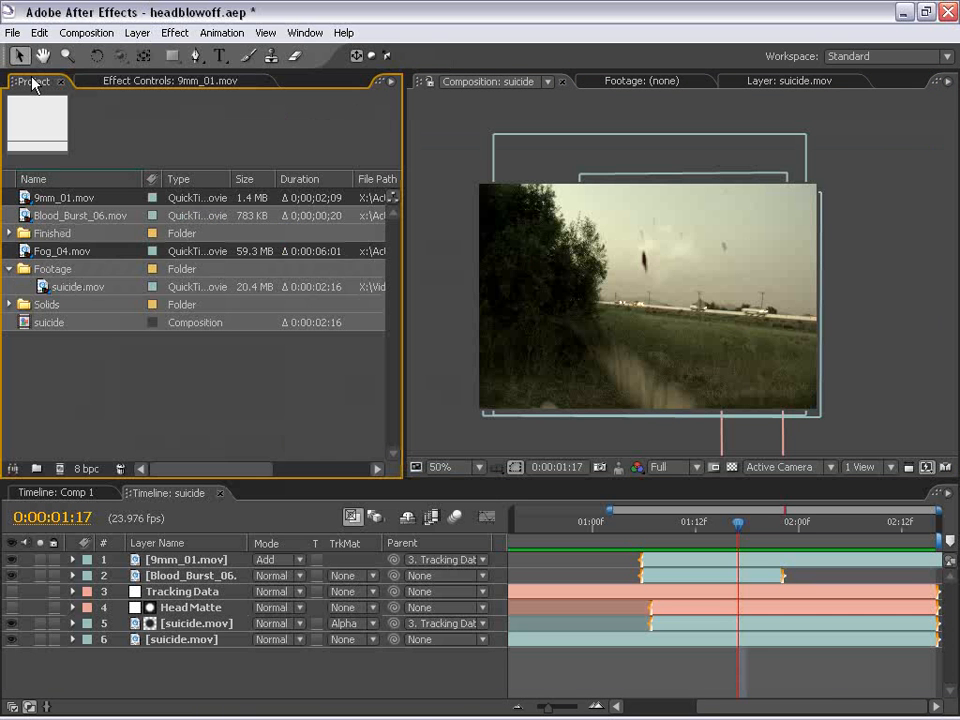
# Step: Add Fog_04.mov as the top layer starting at 0:00:01:07 and enlarge it to extend past all edges of the frame
pyautogui.click(30, 252)
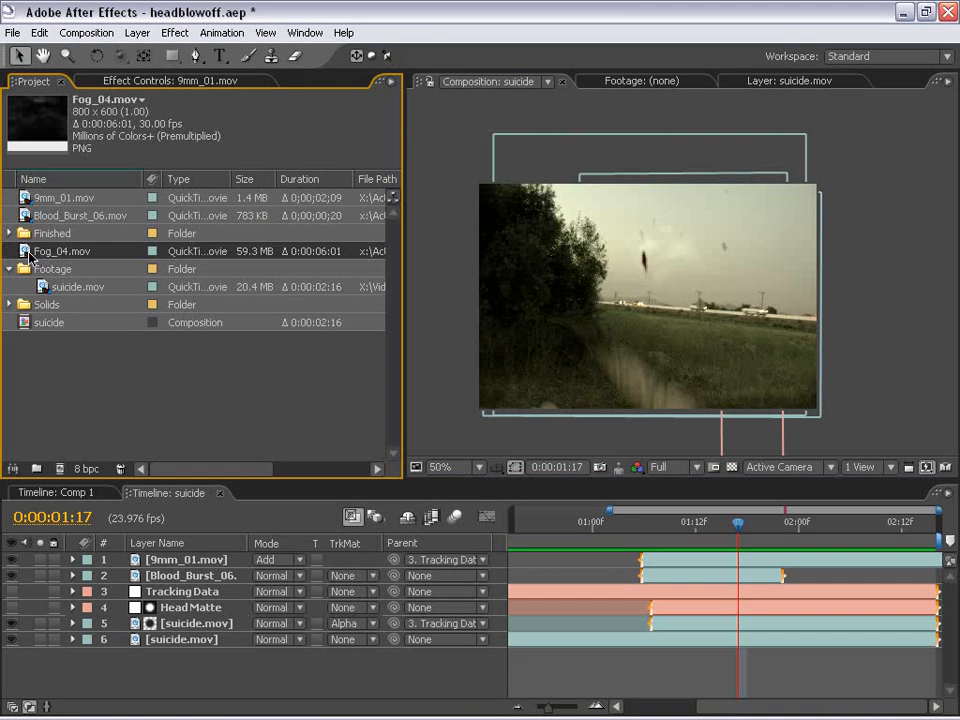
pyautogui.moveTo(30, 257); pyautogui.dragTo(651, 560)
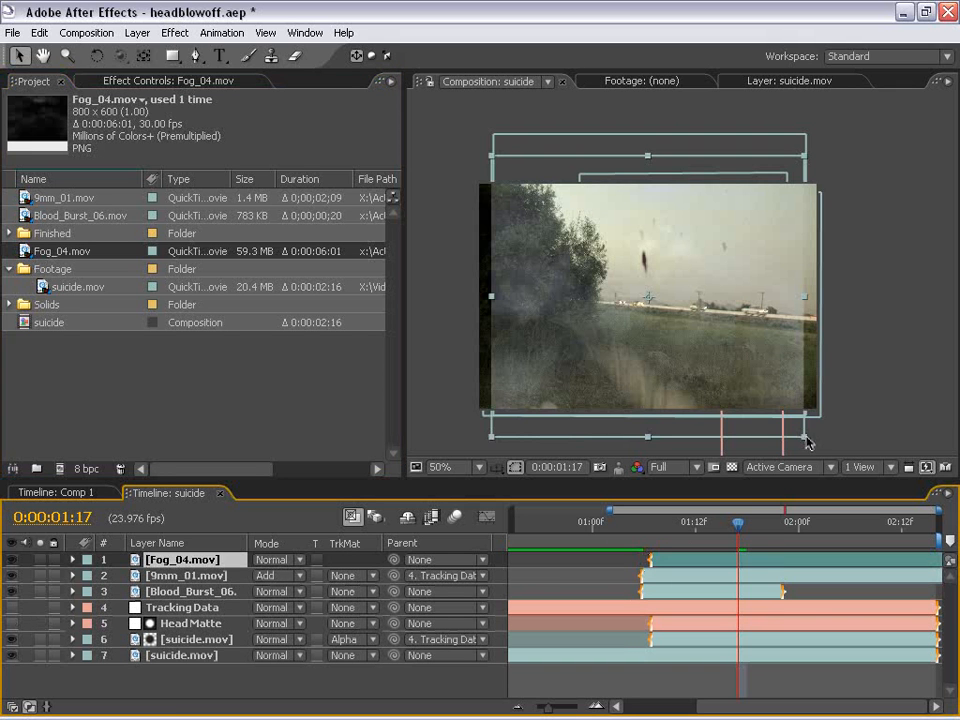
pyautogui.moveTo(808, 443); pyautogui.dragTo(882, 492)
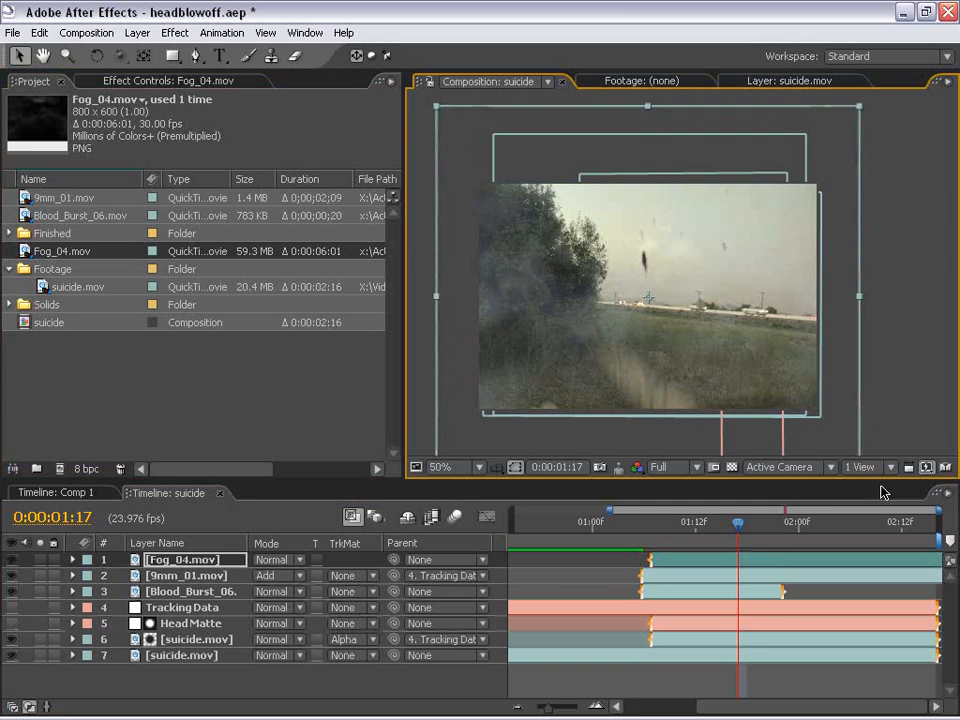
pyautogui.click(385, 562)
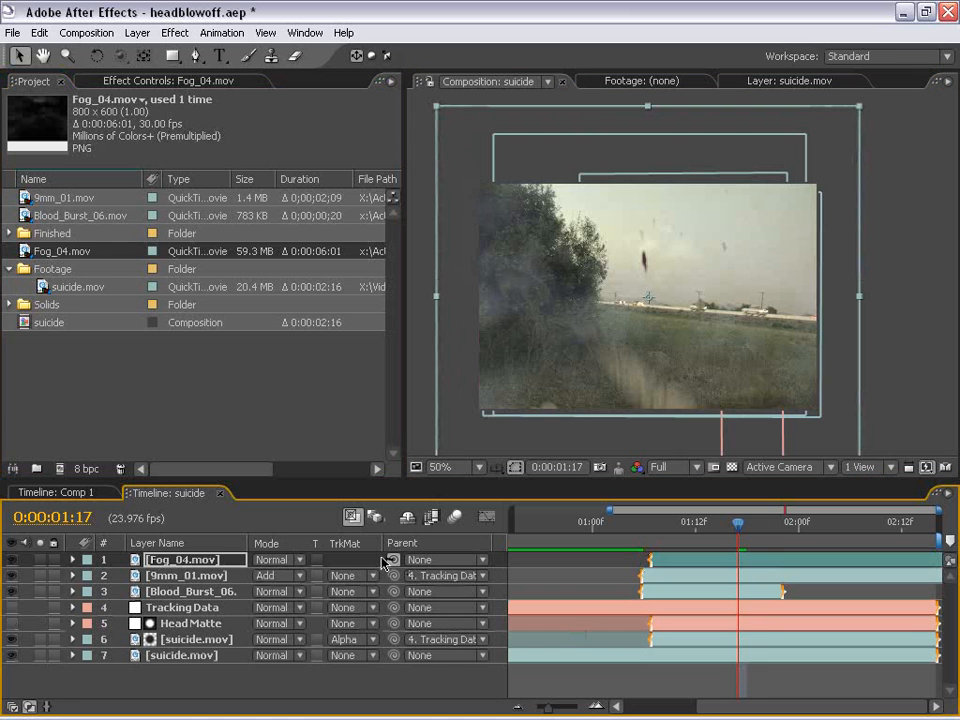
# Step: Parent the Fog_04.mov layer to the Tracking Data layer and preview the shot in the maximized composition view
pyautogui.moveTo(383, 560); pyautogui.dragTo(201, 610)
pyautogui.press('`')
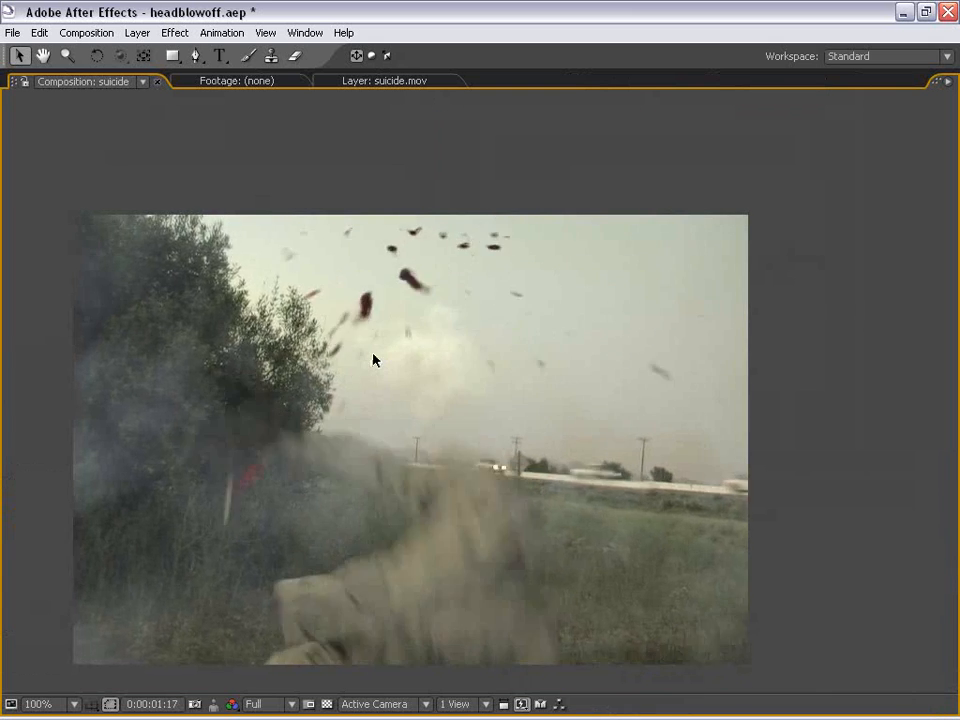
pyautogui.press('space')
pyautogui.scroll(-1, 390, 349)
pyautogui.press('`')
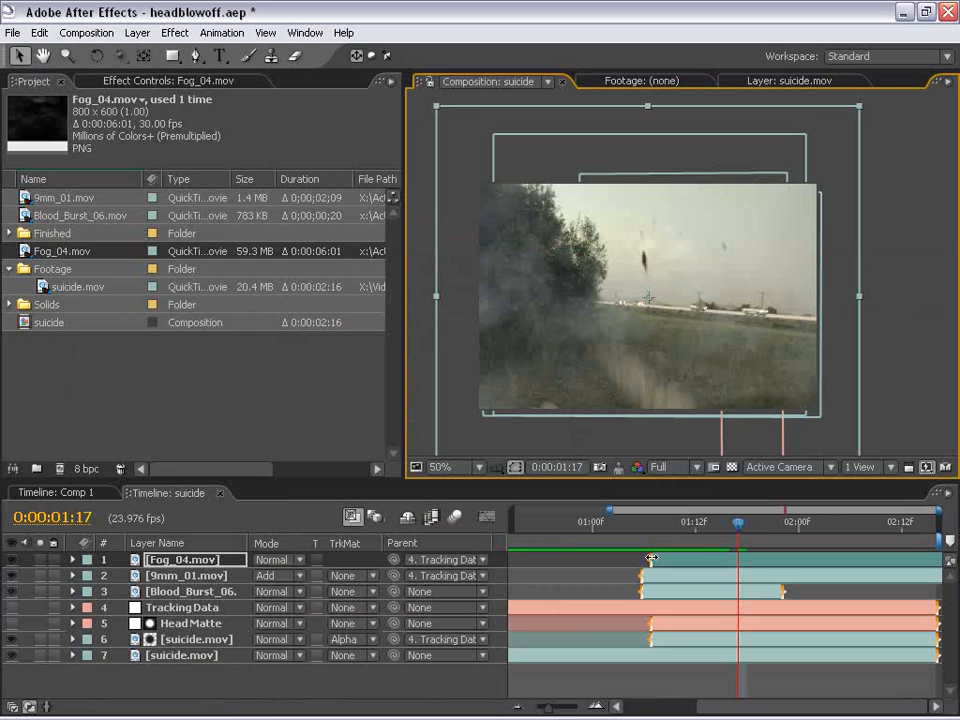
# Step: Shift the Fog_04.mov layer earlier in time so the fog spans the whole composition, and preview it in the maximized view
pyautogui.press('-')
pyautogui.moveTo(730, 562); pyautogui.dragTo(519, 566)
pyautogui.press('`')
pyautogui.scroll(1, 543, 388)
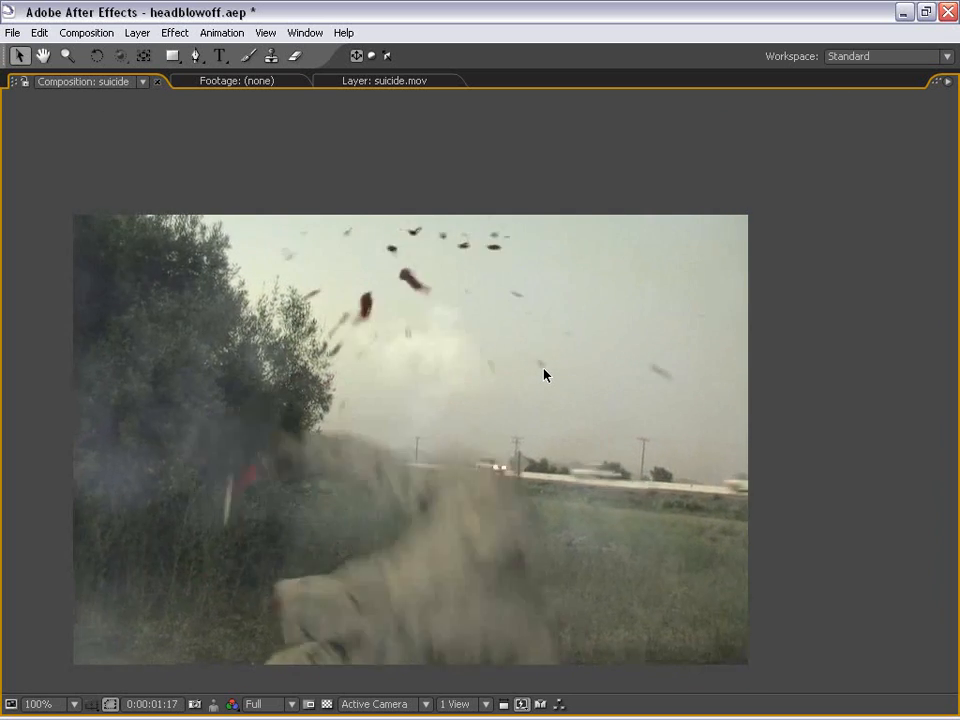
pyautogui.press('space')
pyautogui.press('`')
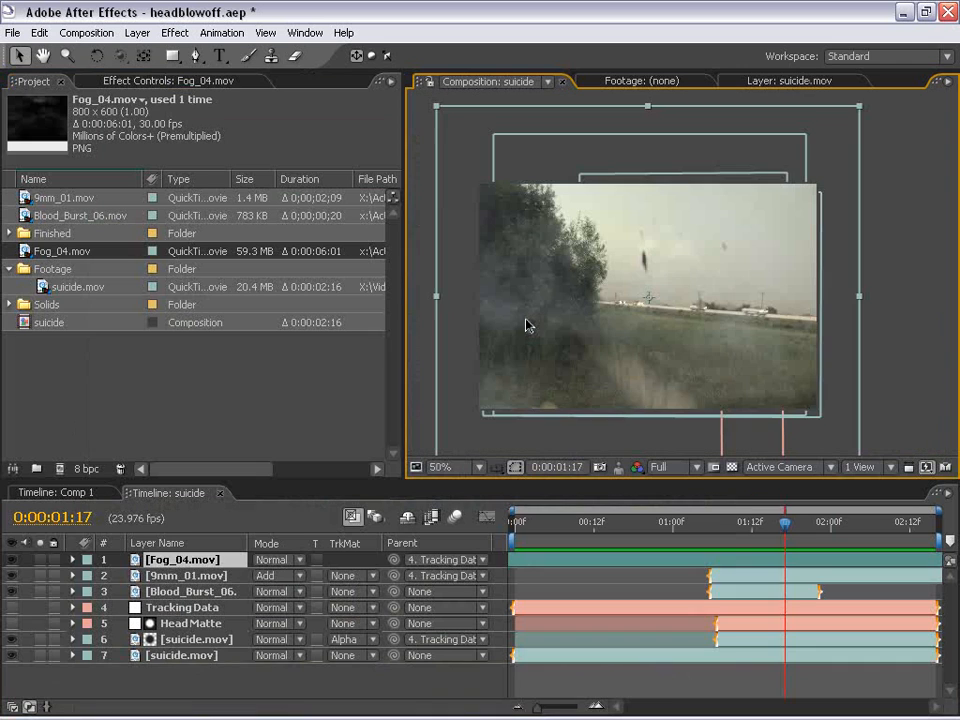
# Step: Draw a wide rectangular mask over the lower half of the Fog_04.mov layer and feather it by 179 pixels
pyautogui.moveTo(662, 360); pyautogui.dragTo(657, 340)
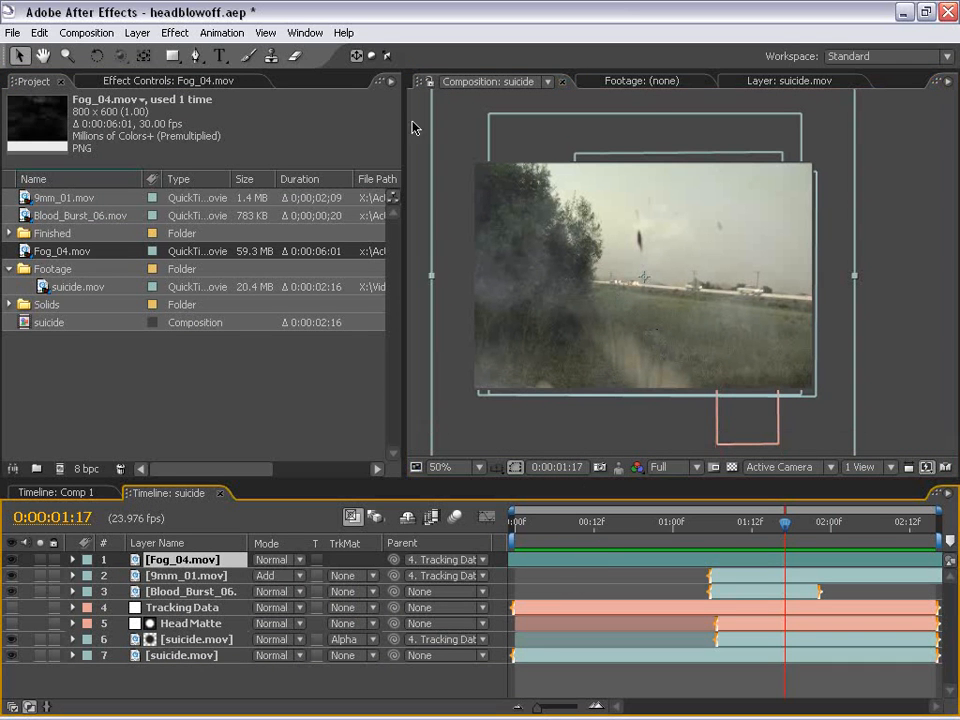
pyautogui.click(174, 56)
pyautogui.press(',')
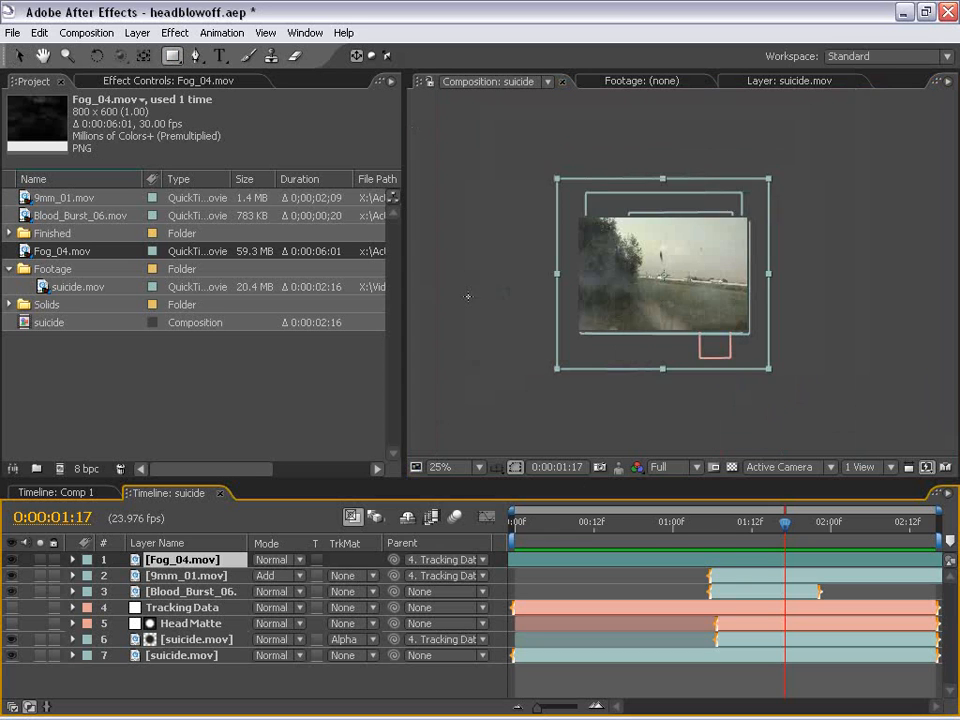
pyautogui.moveTo(434, 284); pyautogui.dragTo(911, 437)
pyautogui.press('f')
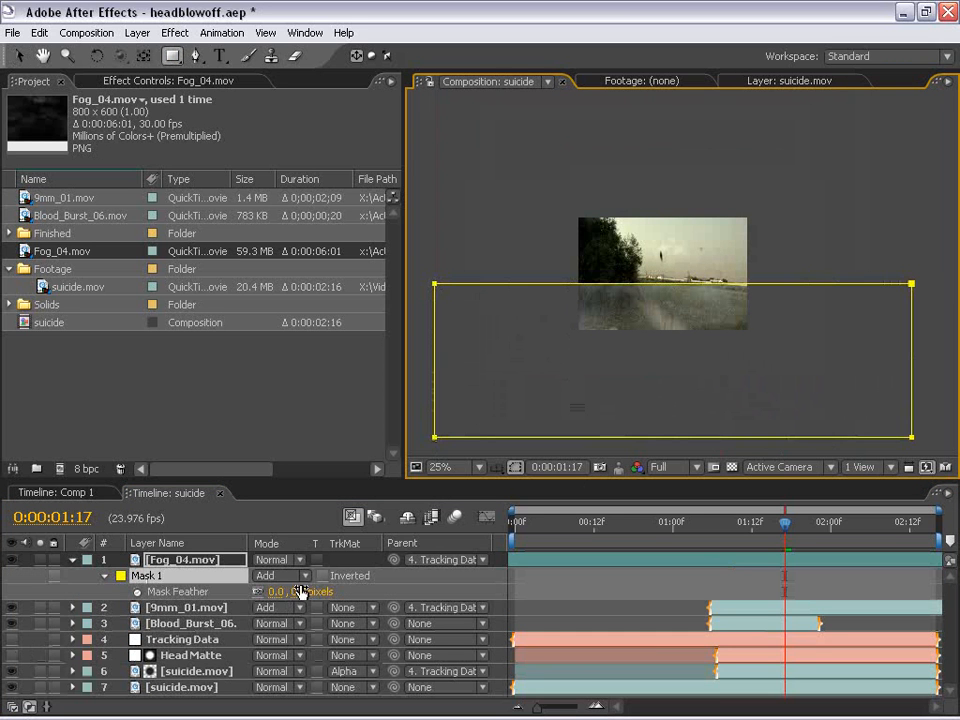
pyautogui.moveTo(301, 591); pyautogui.dragTo(475, 592)
pyautogui.click(527, 593)
pyautogui.press('v')
# Step: Play back the composite with the masked fog in the maximized composition view, and restore the normal layout at 50% zoom
pyautogui.press('.')
pyautogui.press('`')
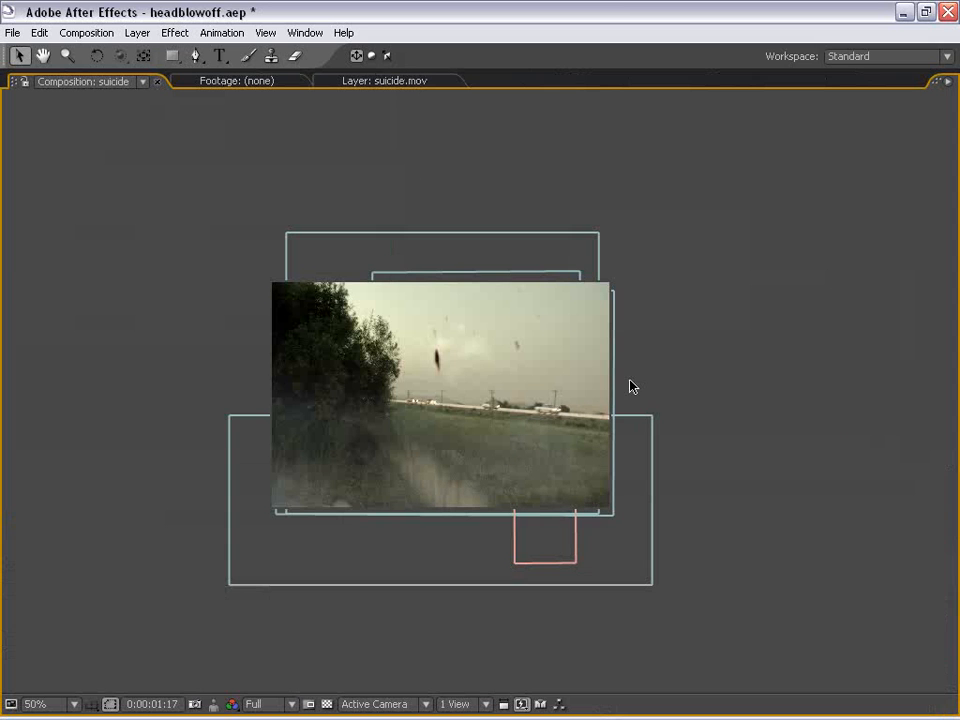
pyautogui.press('space')
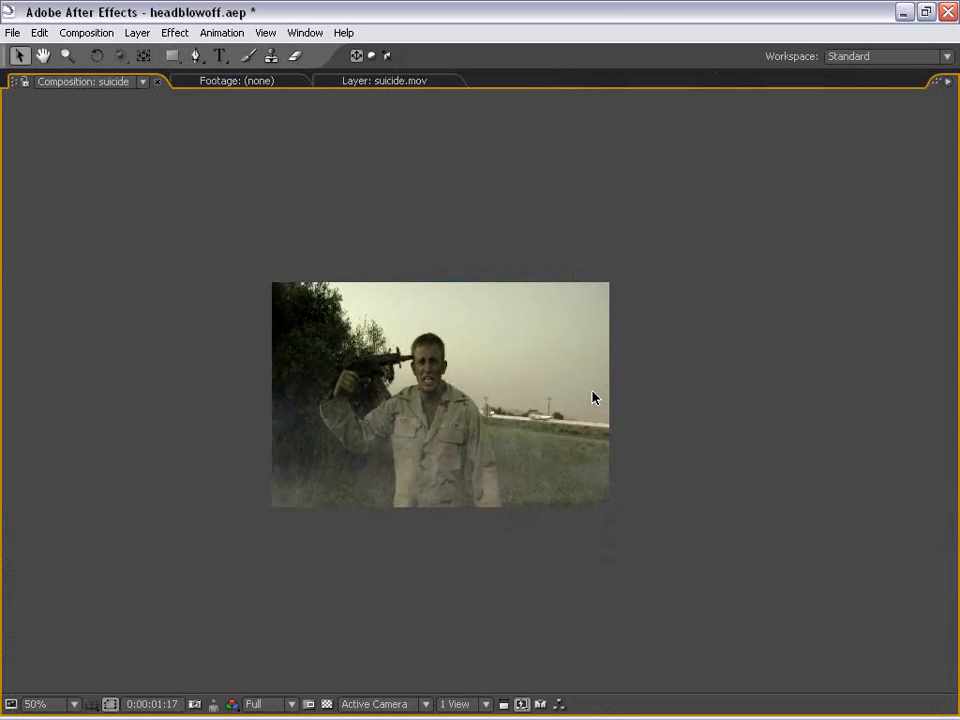
pyautogui.press('space')
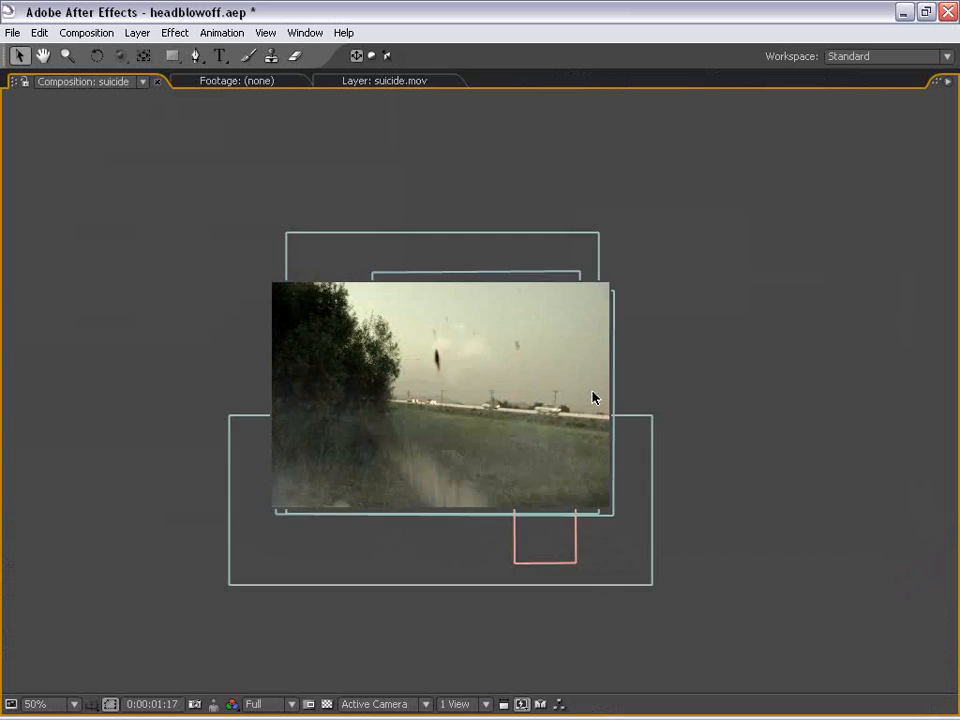
pyautogui.press('KP_0')
pyautogui.press('space')
pyautogui.scroll(1, 562, 378)
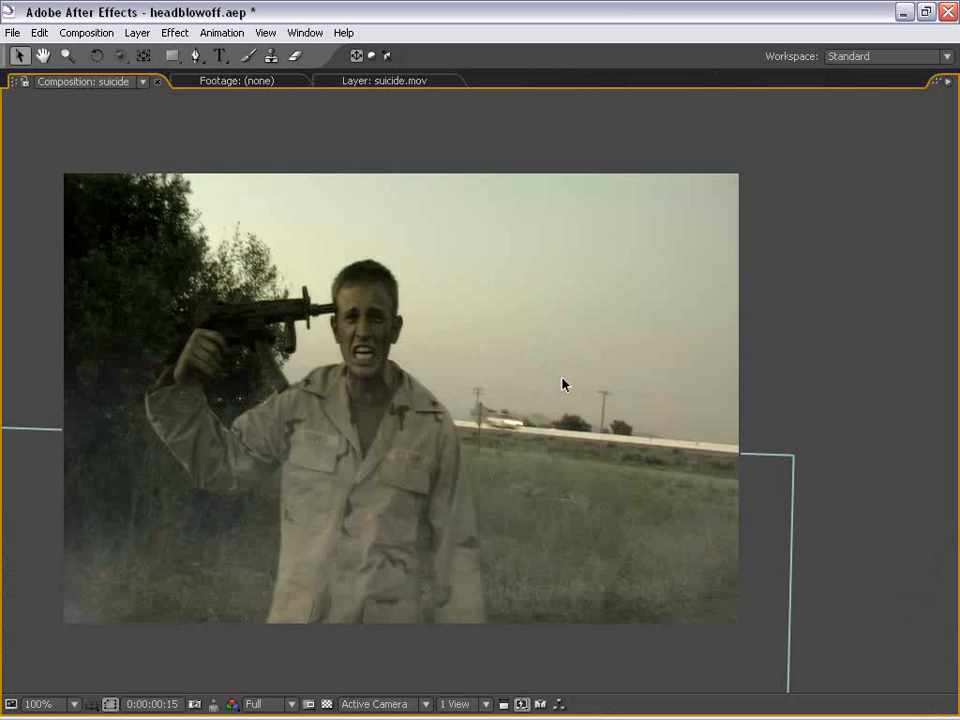
pyautogui.press('KP_0')
pyautogui.press('space')
pyautogui.moveTo(408, 378); pyautogui.dragTo(459, 372)
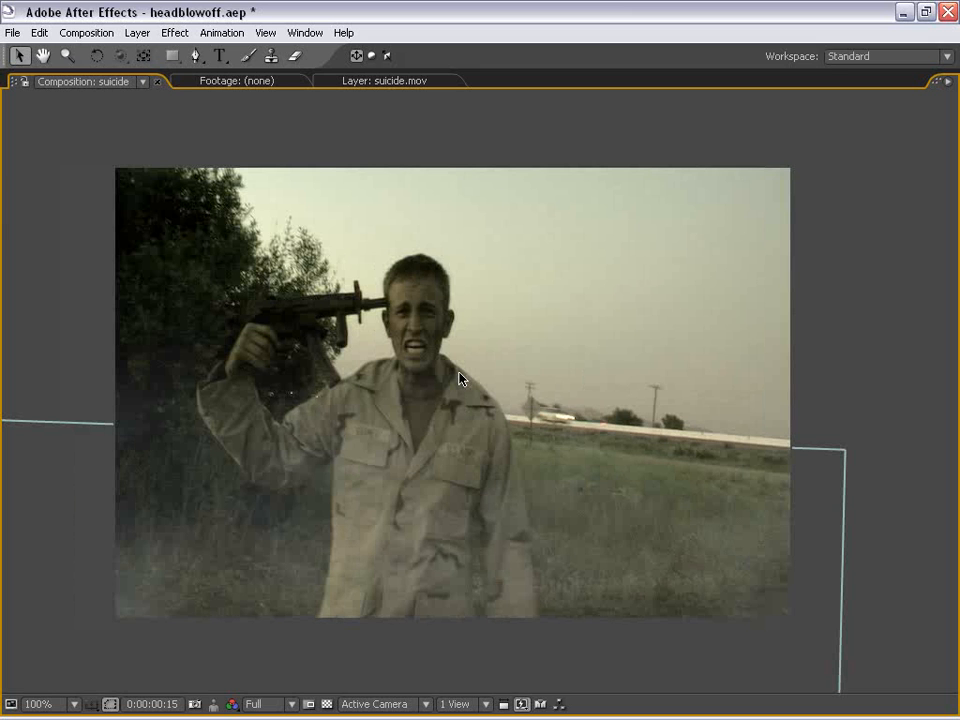
pyautogui.press('`')
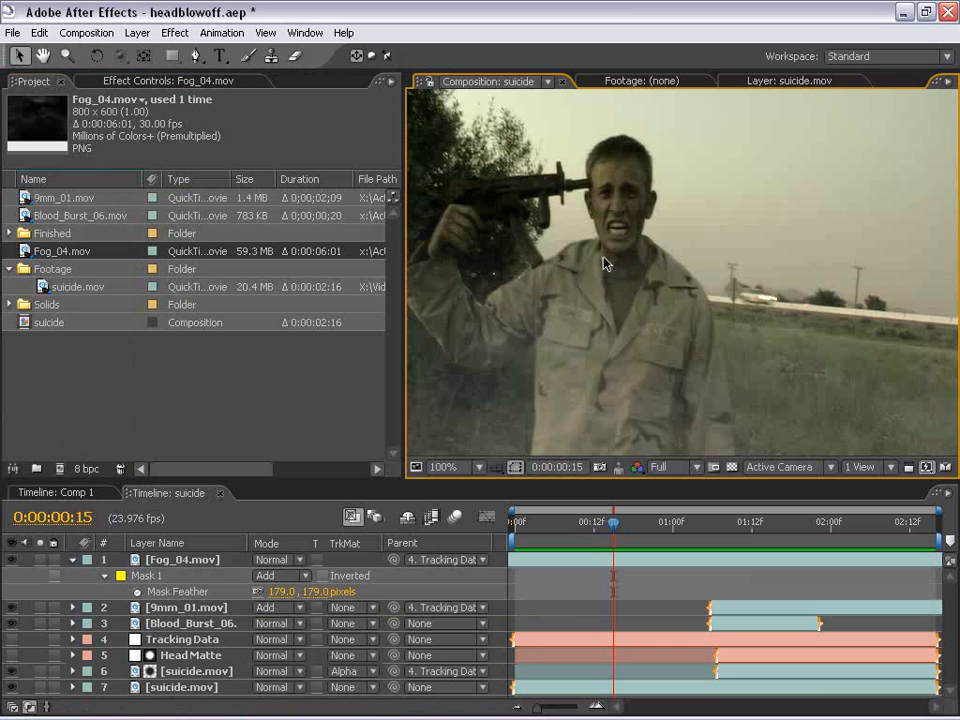
pyautogui.scroll(-1, 604, 260)
pyautogui.moveTo(687, 293); pyautogui.dragTo(639, 258)
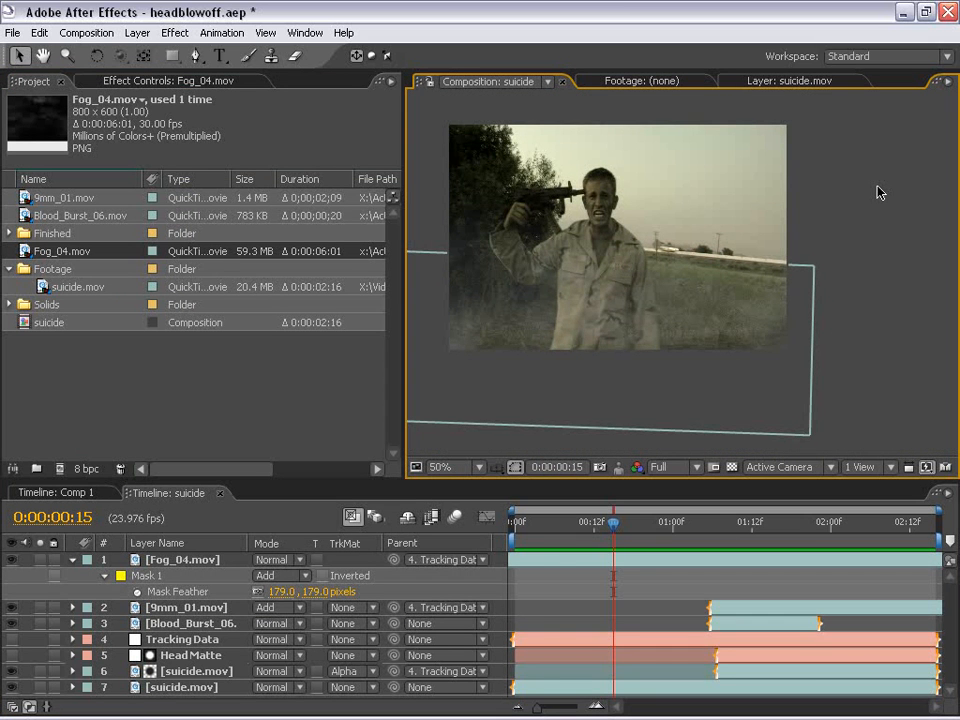